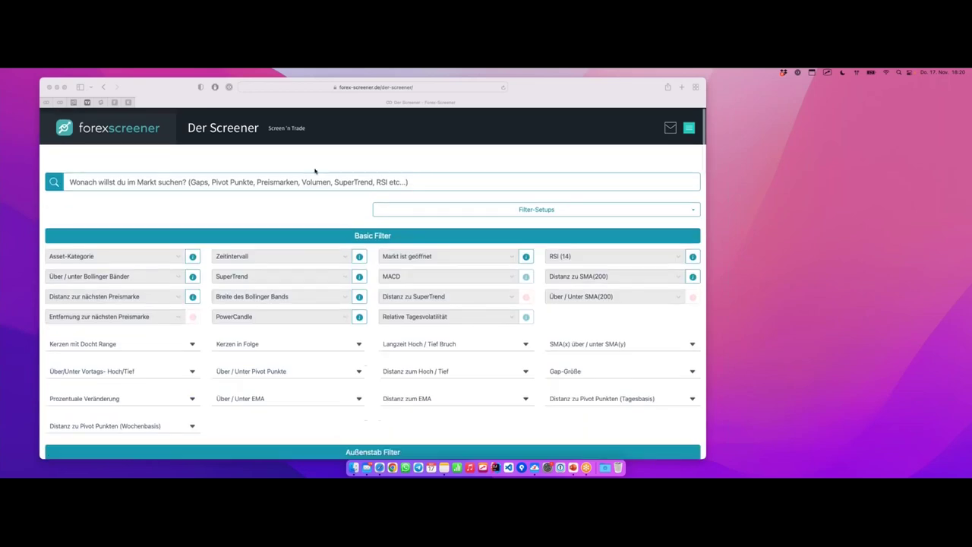
Filter the screener's Asset-Kategorie to Forex Spot
click(223, 210)
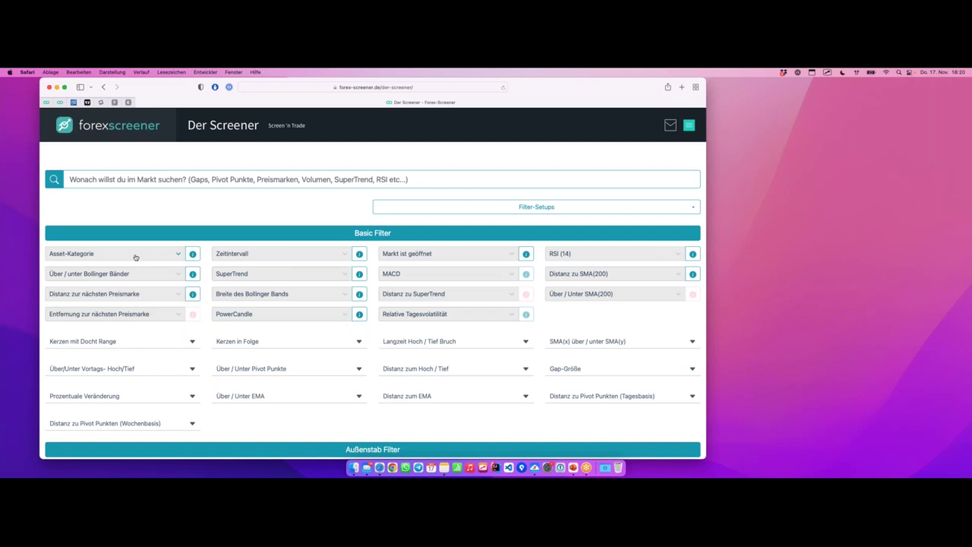
click(136, 256)
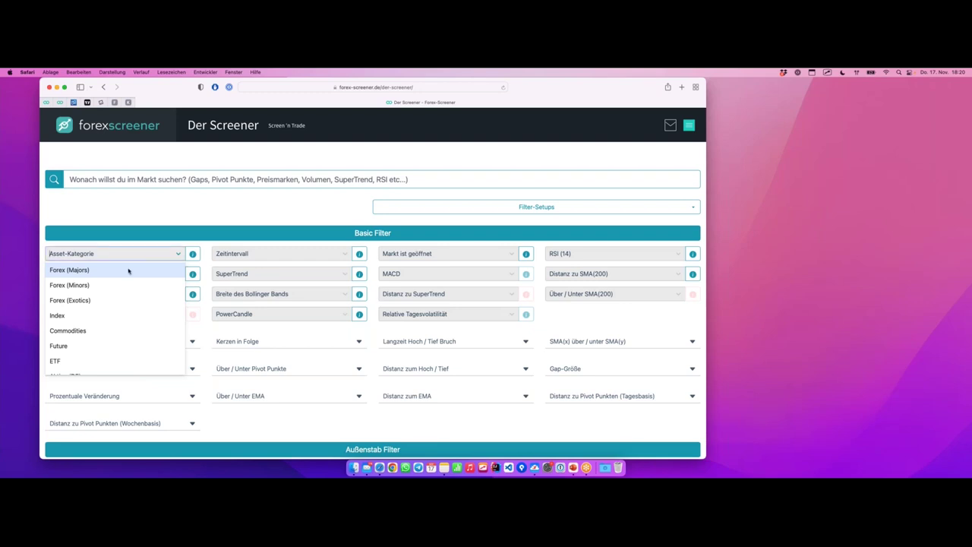
scroll(105, 305, down, 1)
scroll(106, 304, down, 5)
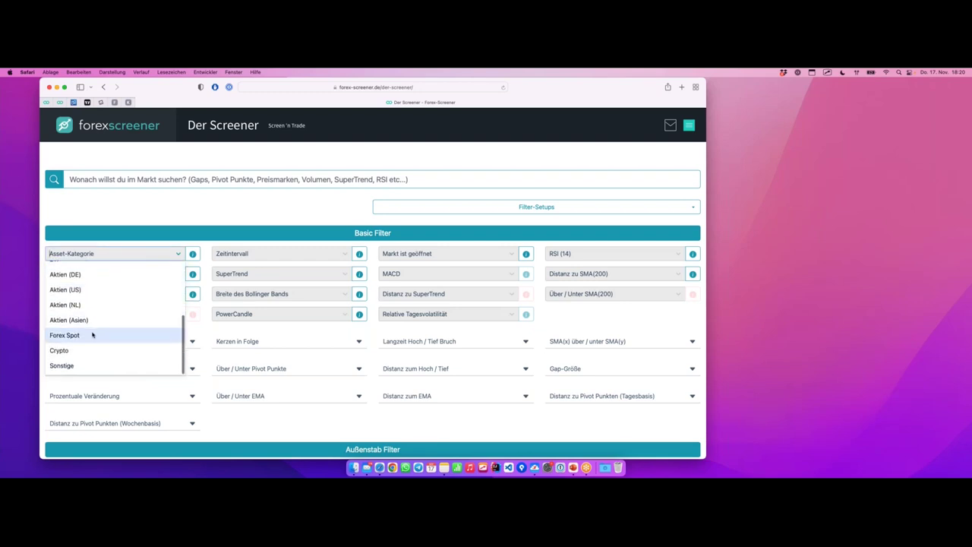
click(92, 335)
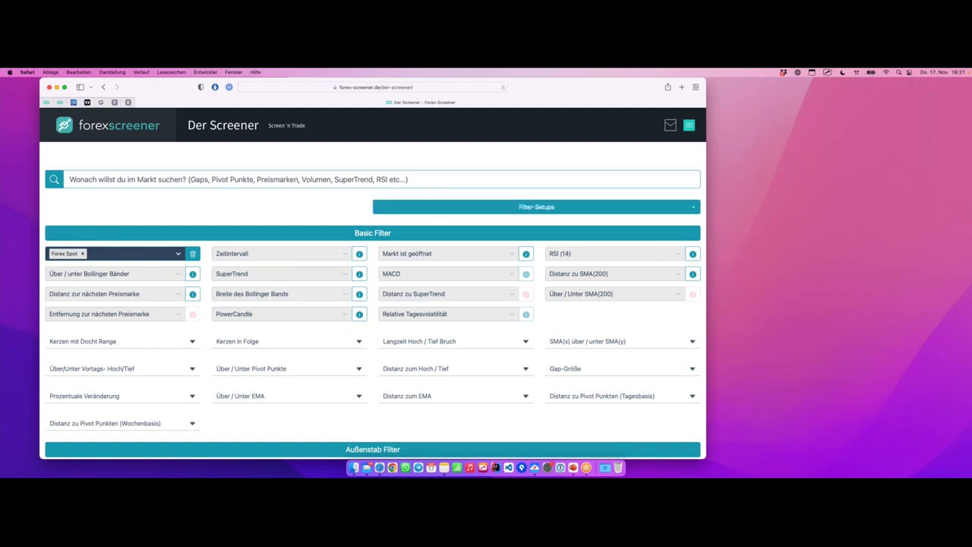
mouse_move(46, 251)
mouse_down()
mouse_move(85, 269)
mouse_move(97, 239)
mouse_move(49, 233)
mouse_move(44, 266)
mouse_up()
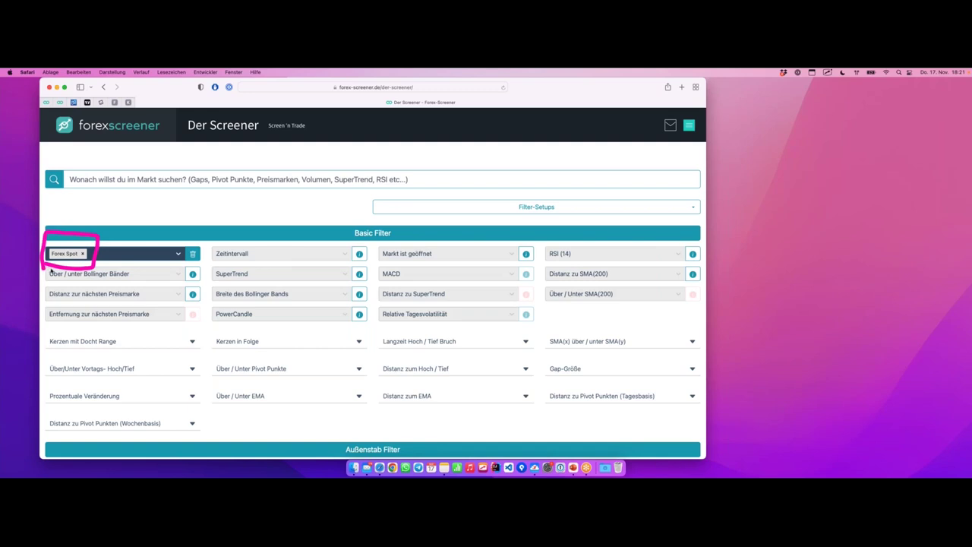
Set the Zeitintervall filter to M15
click(270, 256)
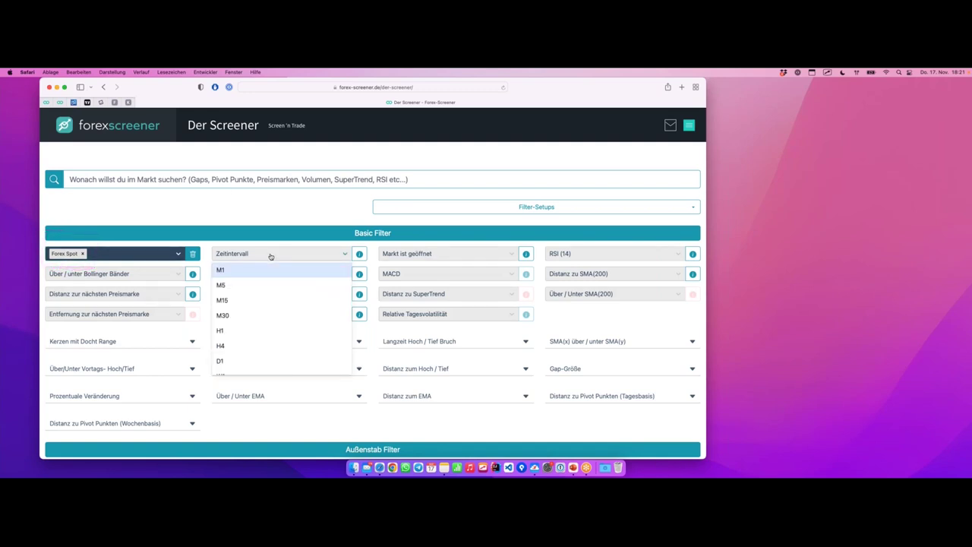
click(236, 303)
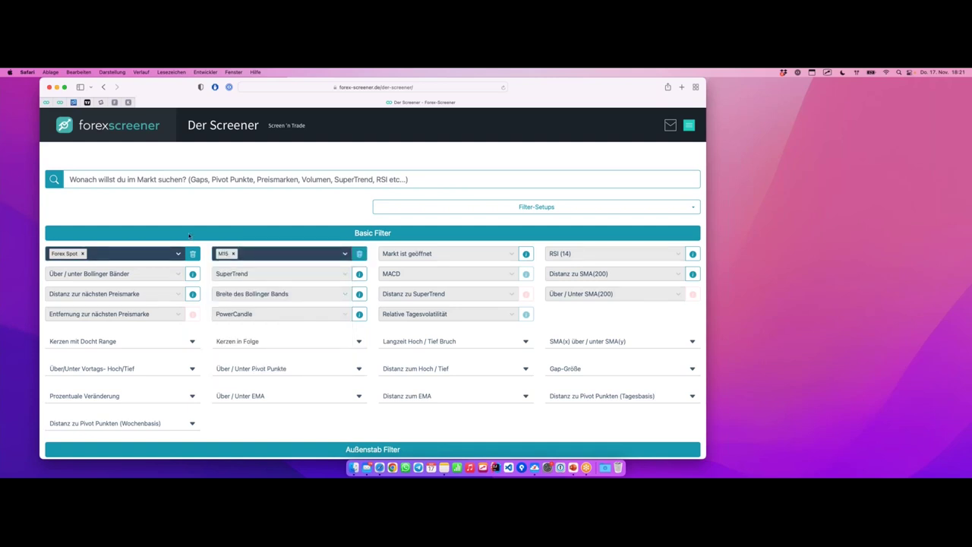
Examine the number of results and the instrument cards found for Forex Spot on M15
scroll(243, 235, down, 15)
scroll(319, 239, down, 2)
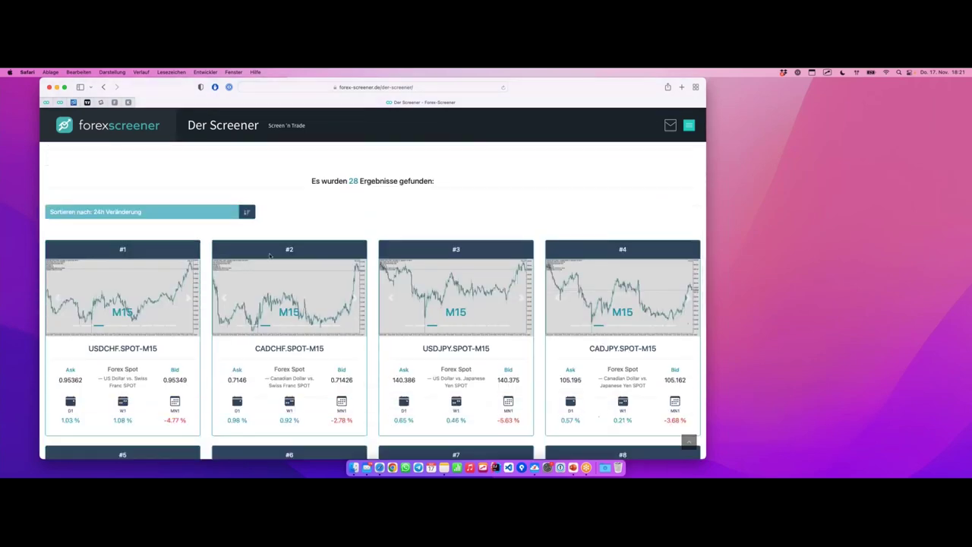
scroll(364, 225, up, 1)
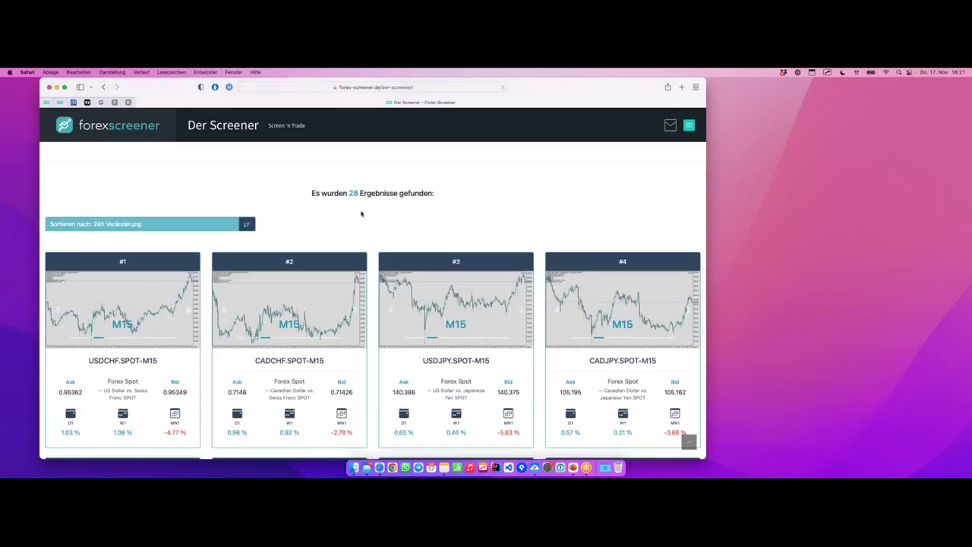
drag(344, 201, 429, 203)
scroll(417, 190, down, 1)
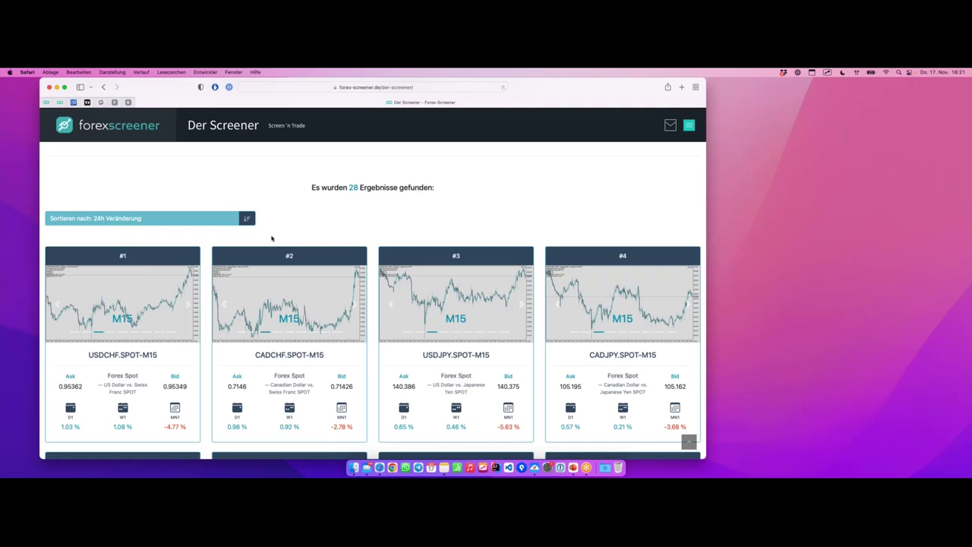
scroll(273, 238, down, 3)
scroll(274, 237, up, 1)
drag(345, 167, 363, 168)
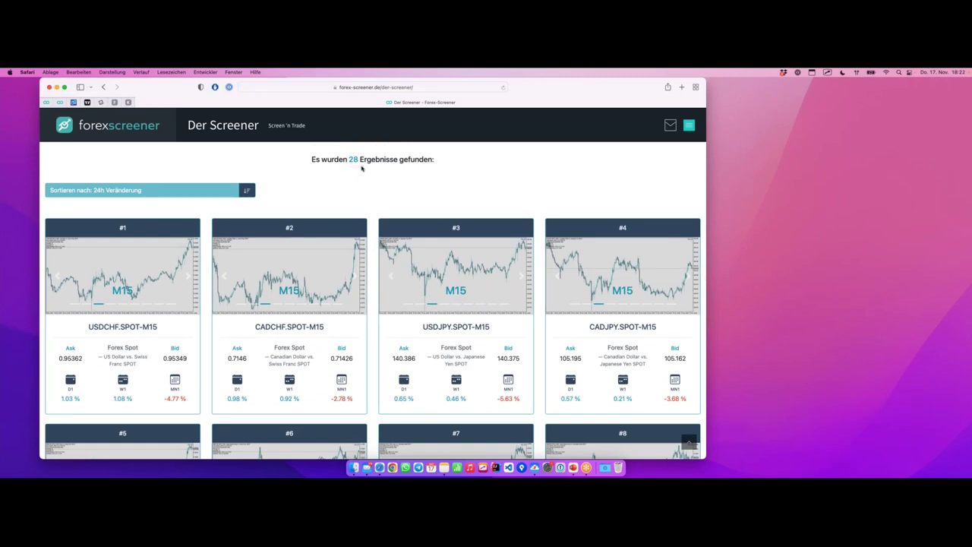
Set the event filter for the last SMA(20) cross with SMA(50) to Vor 1 Kerze
scroll(361, 169, up, 10)
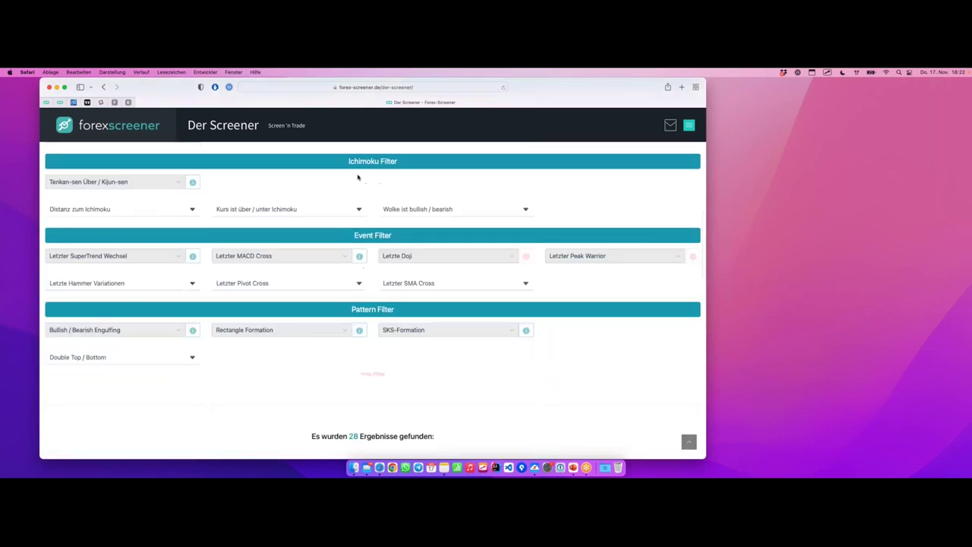
scroll(414, 211, down, 2)
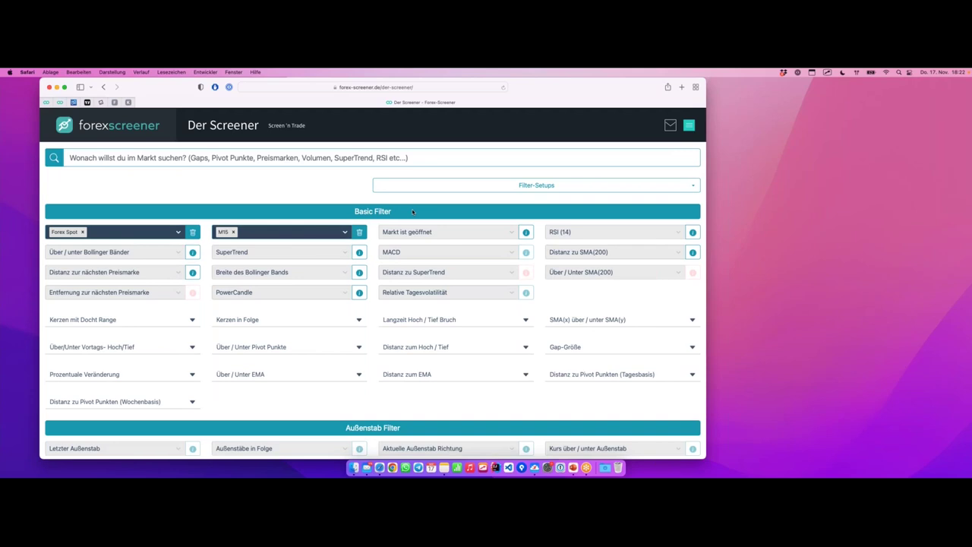
scroll(307, 197, down, 2)
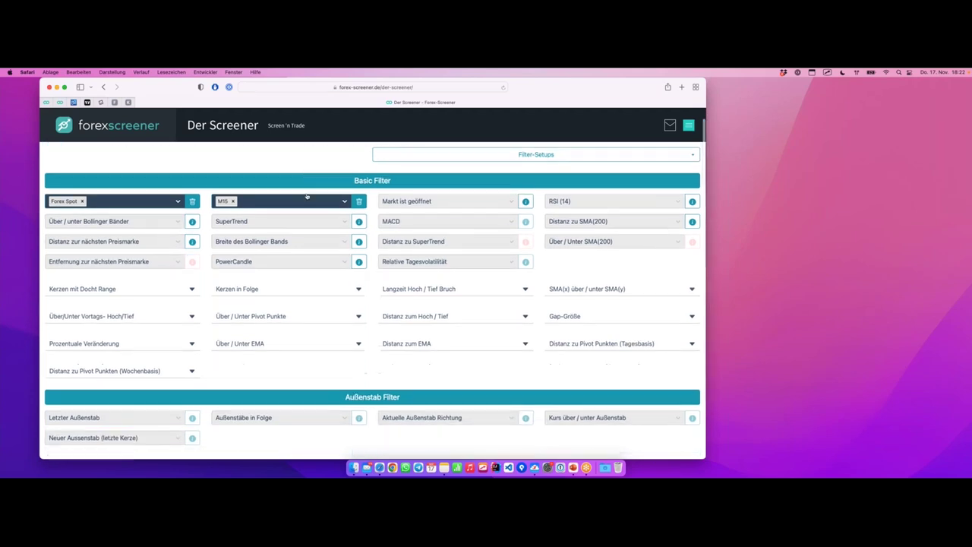
scroll(421, 279, down, 5)
scroll(421, 279, down, 4)
scroll(420, 279, up, 10)
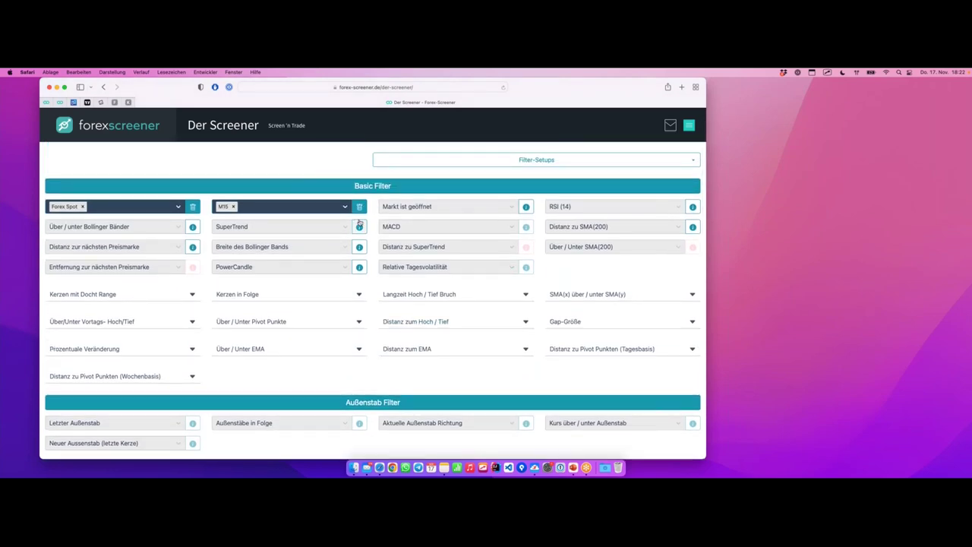
scroll(357, 227, up, 2)
scroll(356, 228, down, 10)
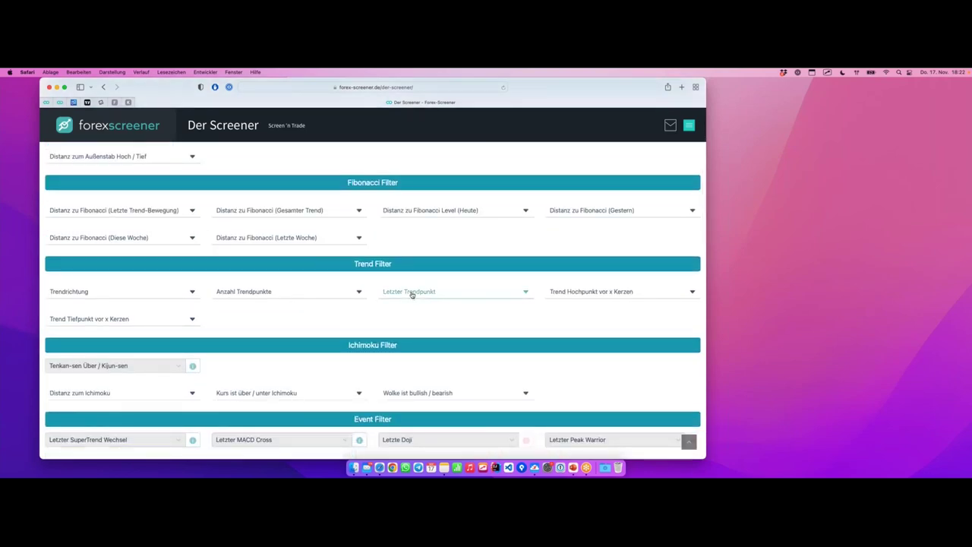
scroll(412, 296, down, 3)
click(436, 368)
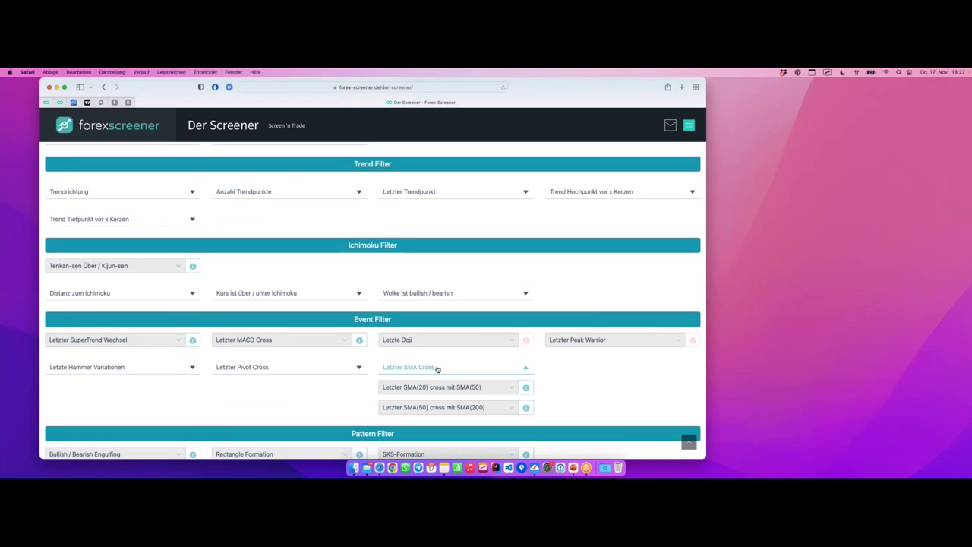
drag(401, 394, 480, 396)
click(445, 392)
click(420, 404)
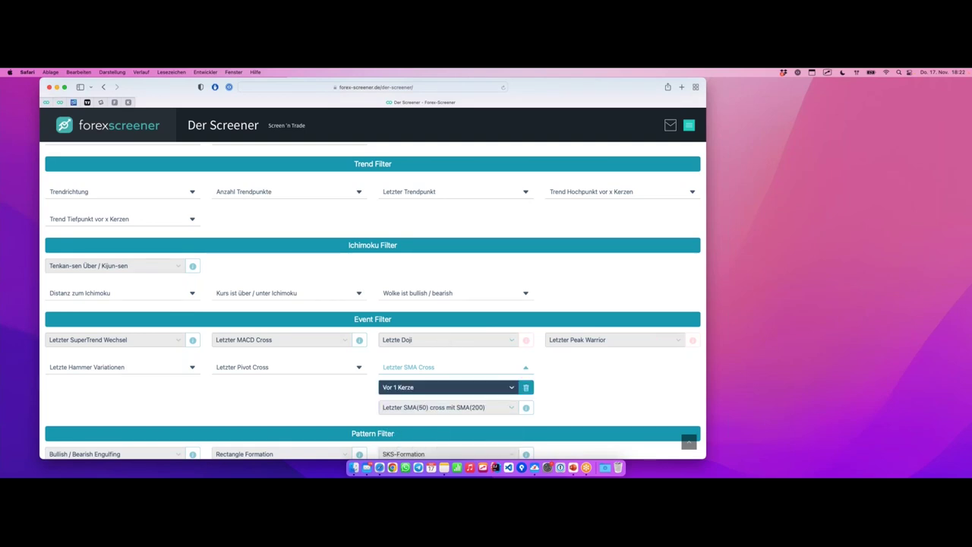
Remove the M15 time interval while keeping the Forex Spot category filter
scroll(407, 342, up, 15)
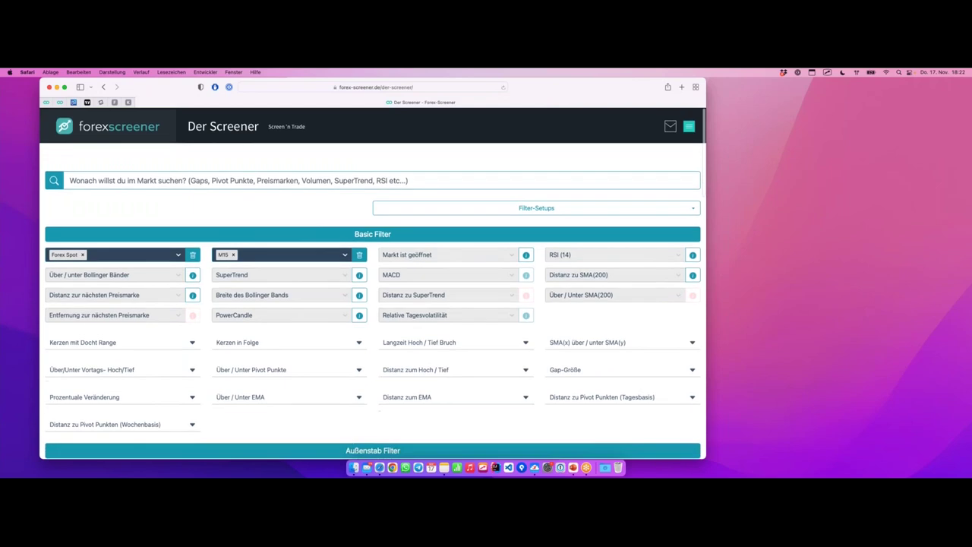
click(235, 253)
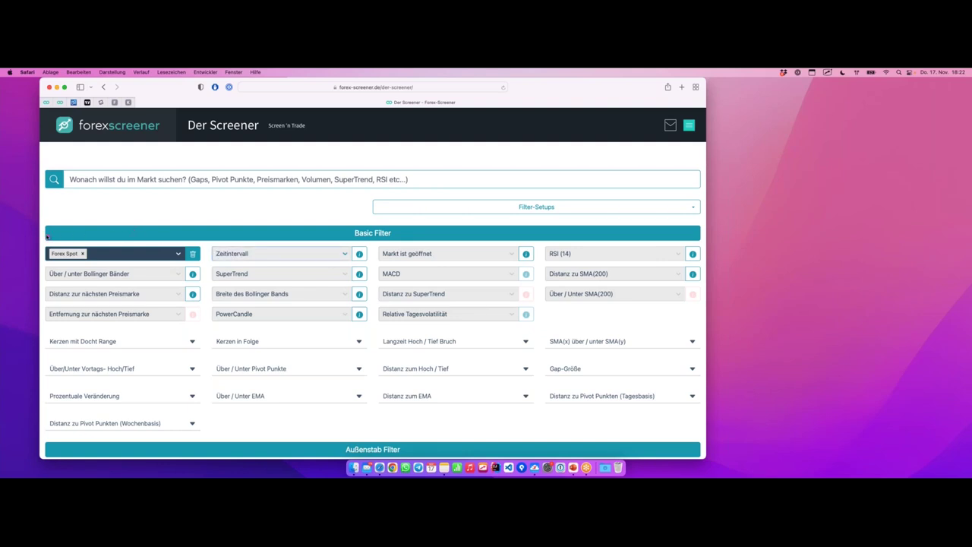
mouse_move(47, 236)
mouse_down()
mouse_move(87, 265)
mouse_move(88, 248)
mouse_move(36, 233)
mouse_up()
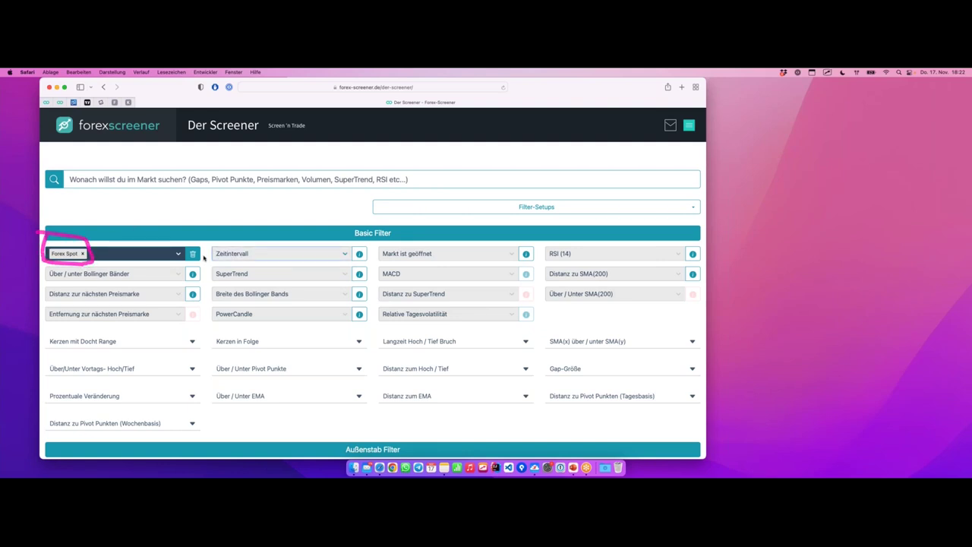
Check the instruments that match the SMA cross filter, including the USDCAD.SPOT-D1 card
scroll(205, 256, down, 20)
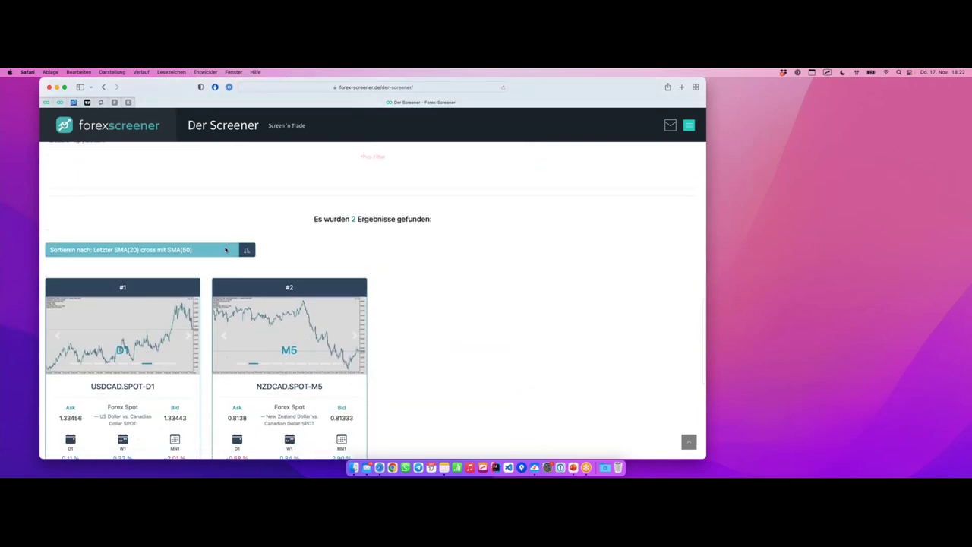
scroll(225, 250, down, 3)
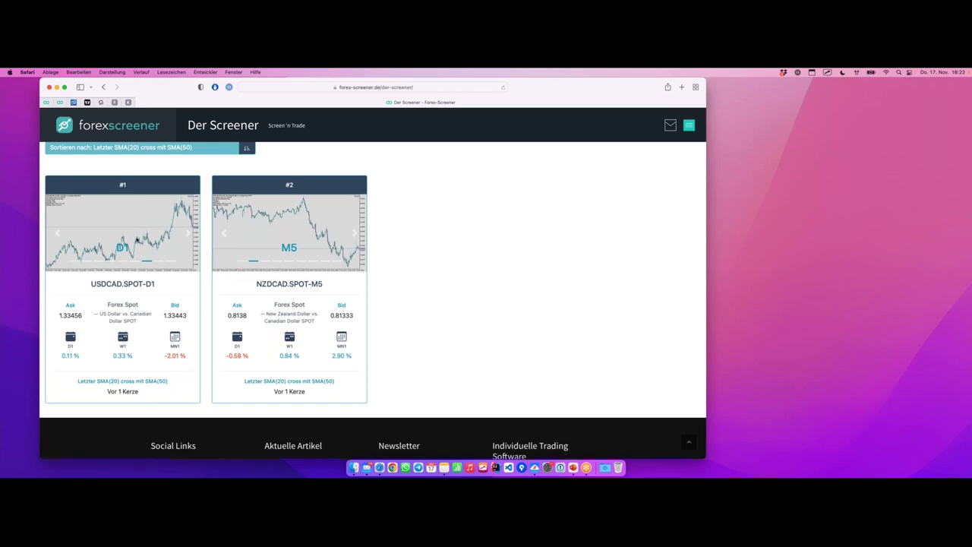
mouse_move(165, 280)
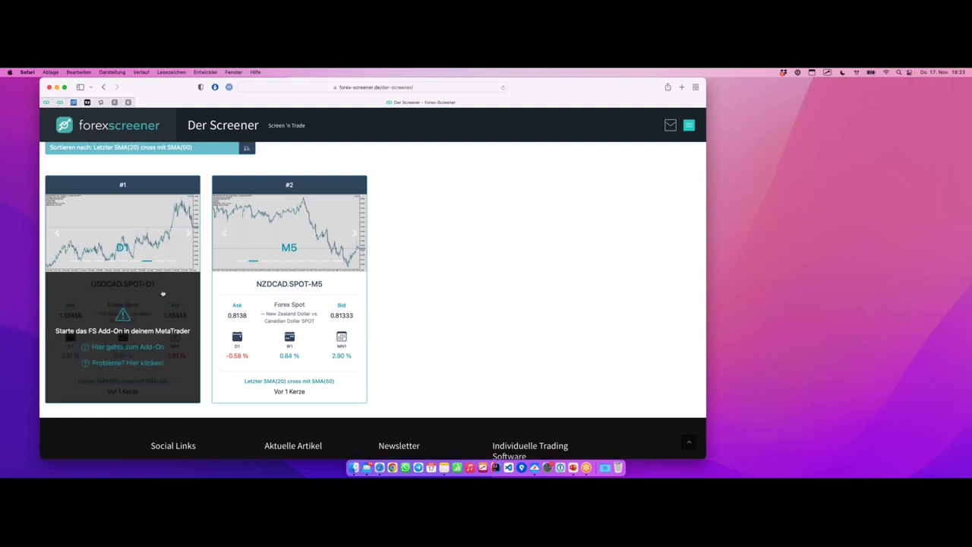
Switch to MetaTrader in Jump Desktop and apply the FS_ADD_ON template to the EURUSD H1 chart
key(ctrl+Right)
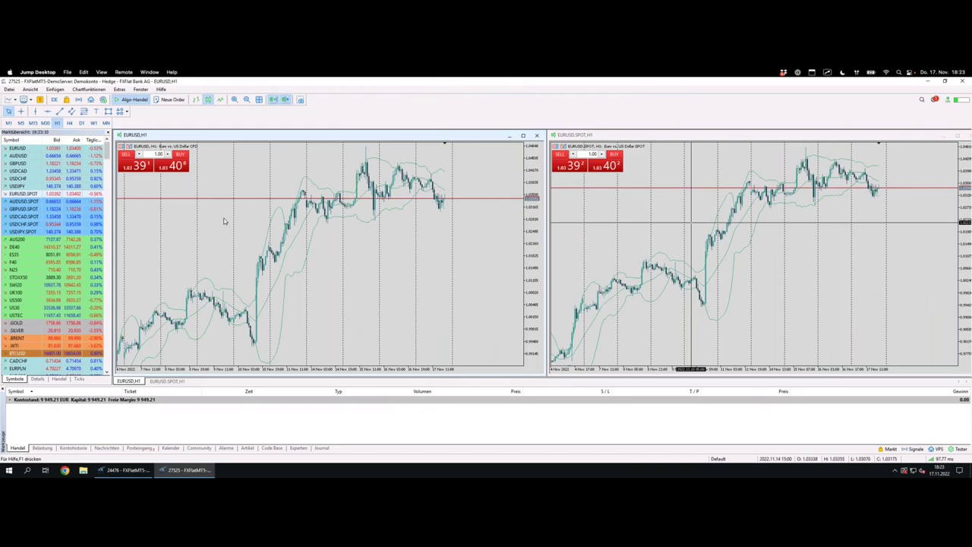
right_click(377, 262)
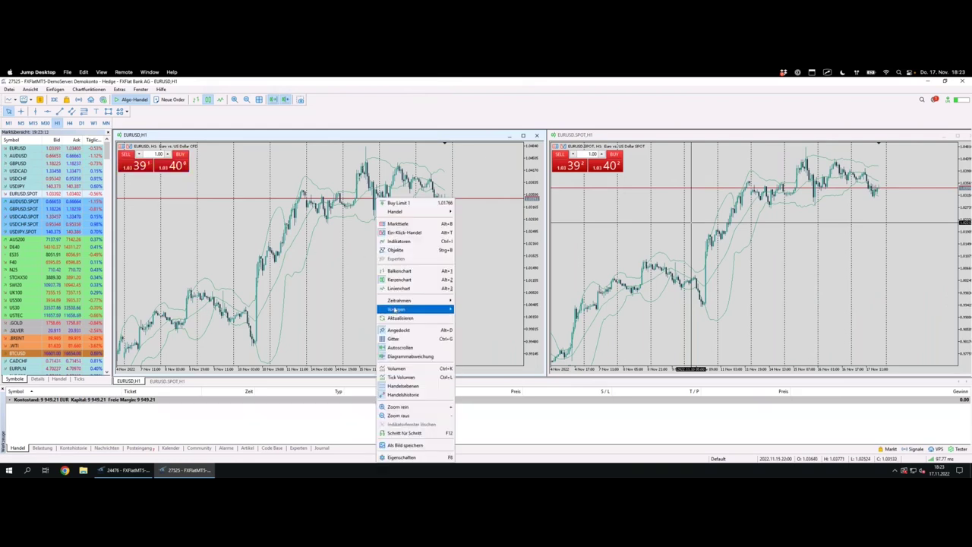
mouse_move(397, 309)
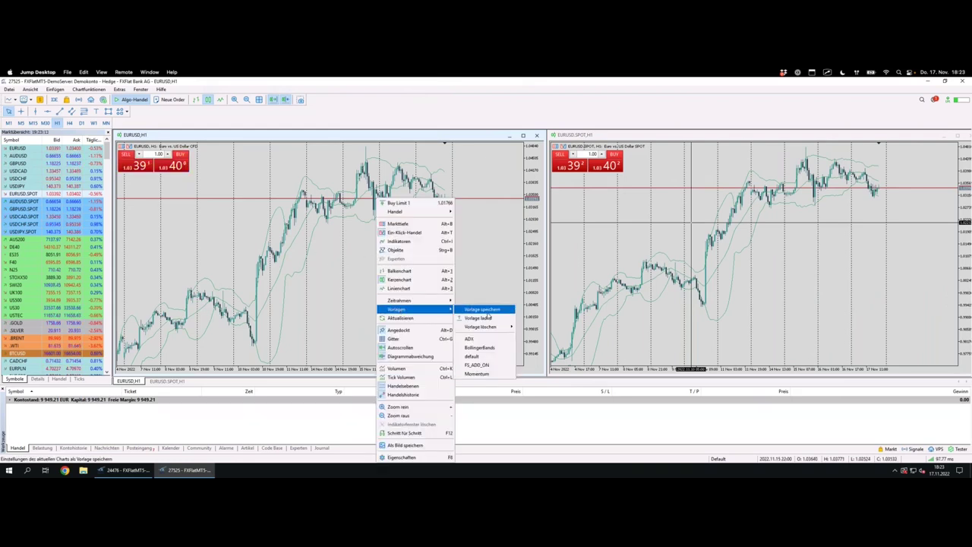
click(480, 365)
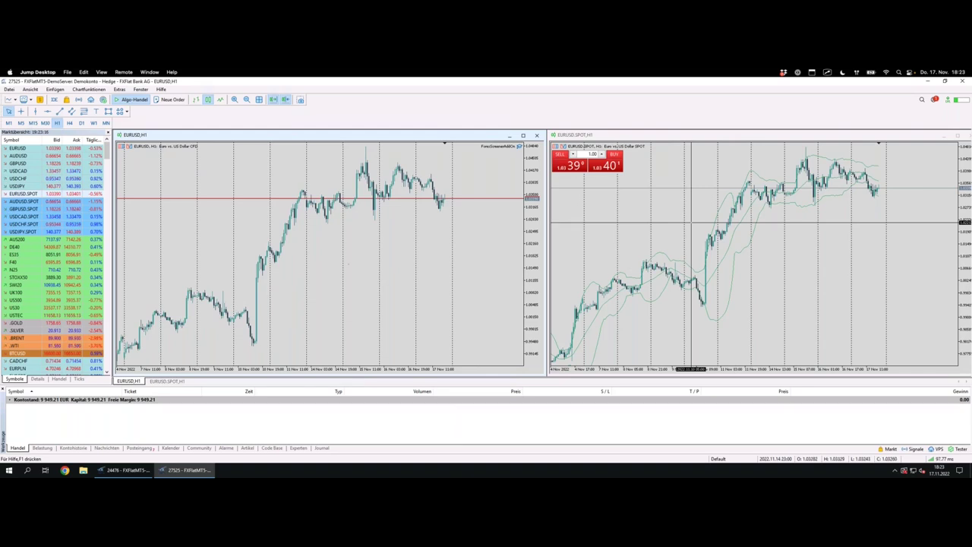
Close the EURUSD.SPOT chart and maximize the EURUSD H1 chart
click(836, 159)
click(969, 135)
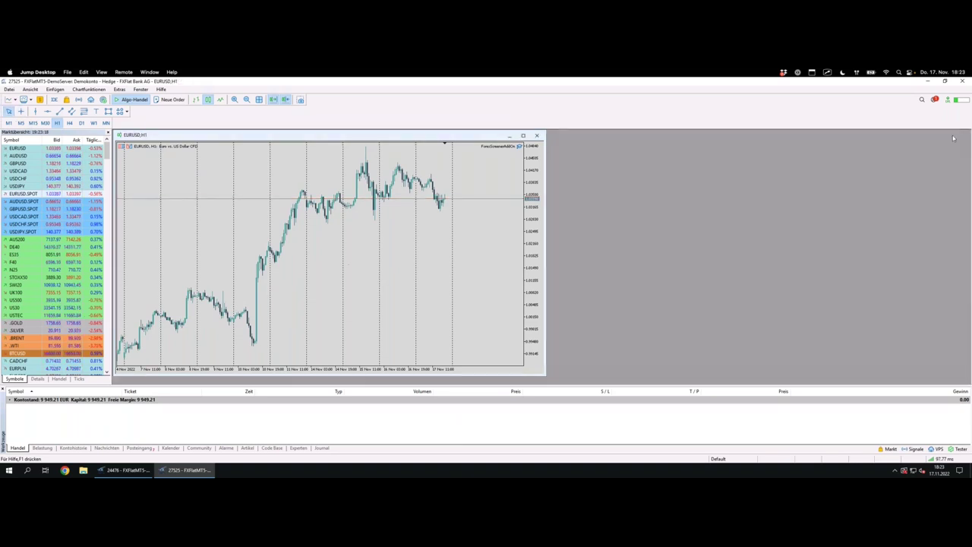
double_click(386, 138)
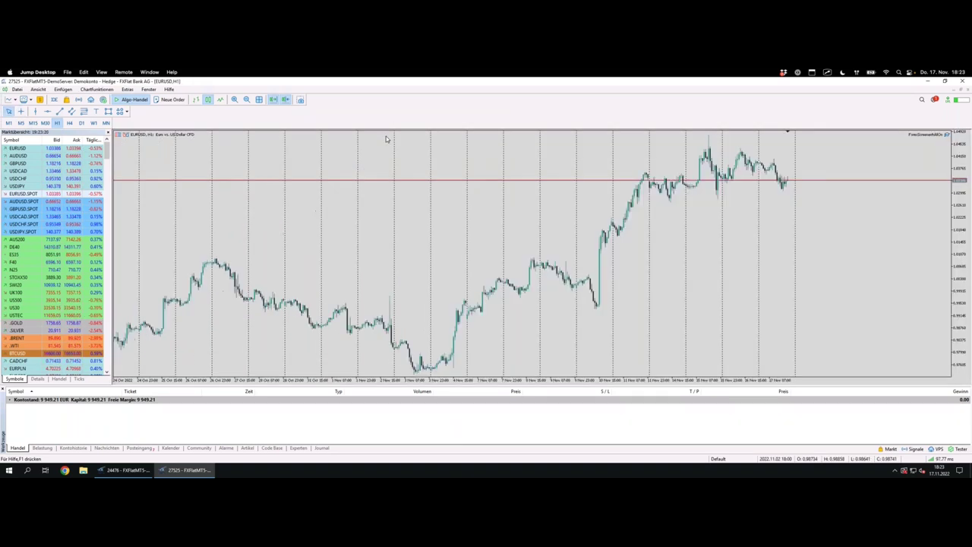
Return to the screener in Safari and try to open the USDCAD.SPOT-D1 result in MetaTrader
key(ctrl+Left)
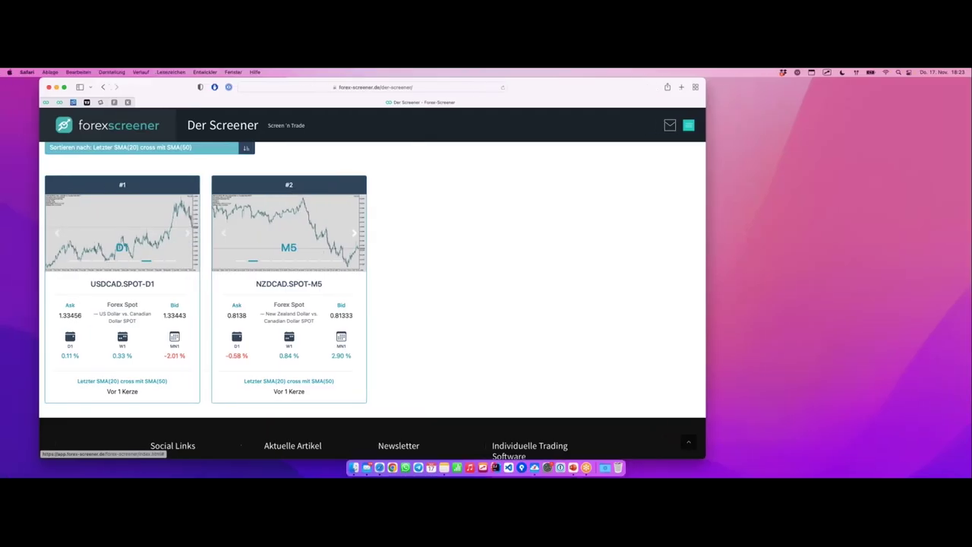
click(153, 298)
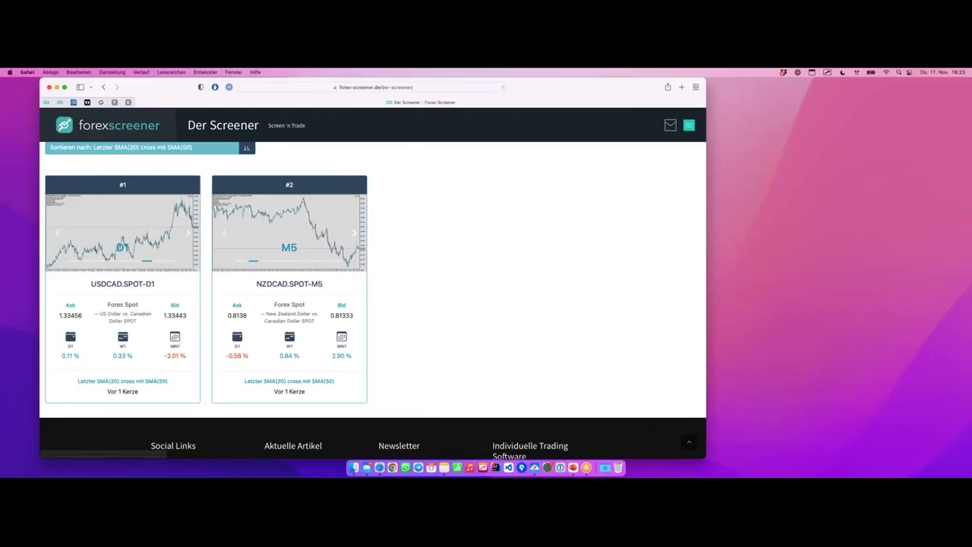
mouse_move(158, 296)
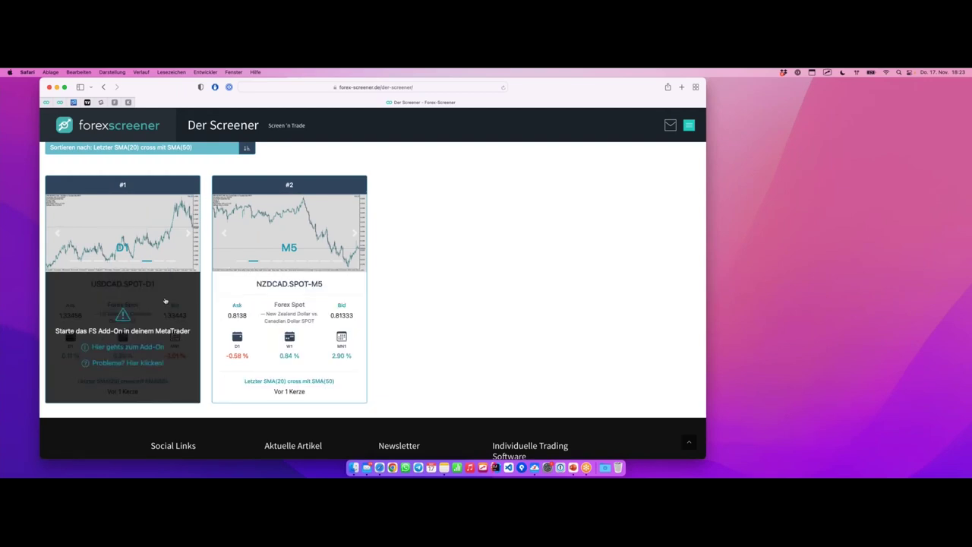
Switch back to MetaTrader and change the open chart's symbol to USDCAD
key(ctrl+Right)
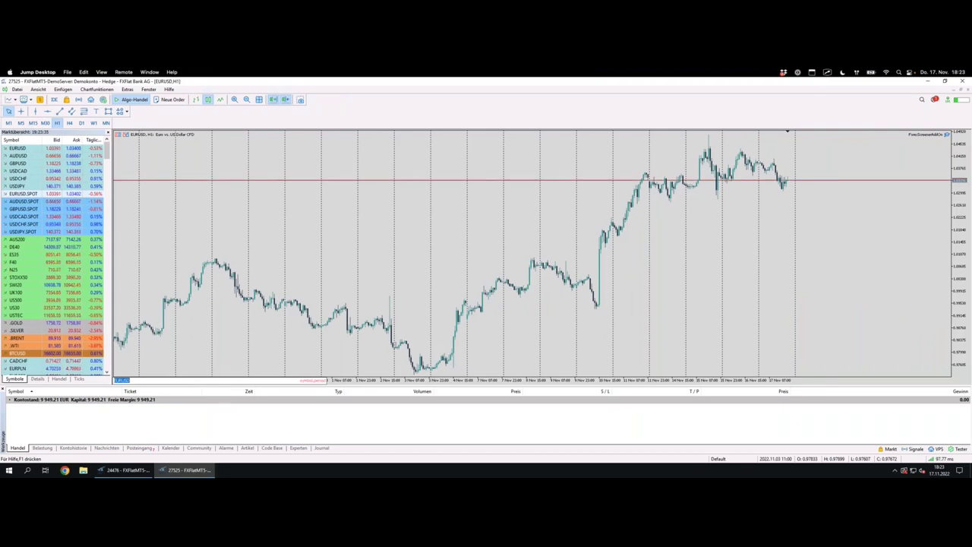
text(USDCAD)
key(Return)
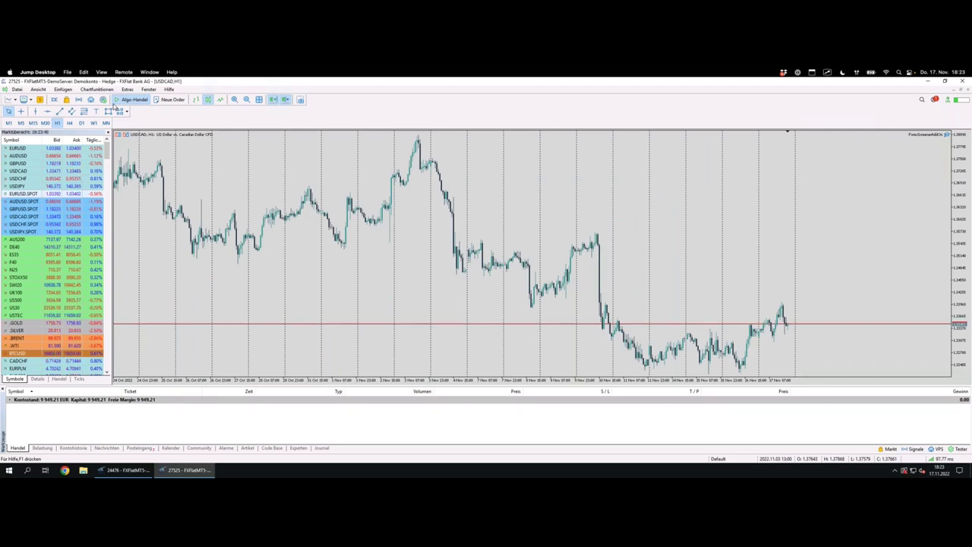
Set the USDCAD chart to the D1 timeframe and load the screener's USDCAD.SPOT-D1 result into MetaTrader
click(81, 124)
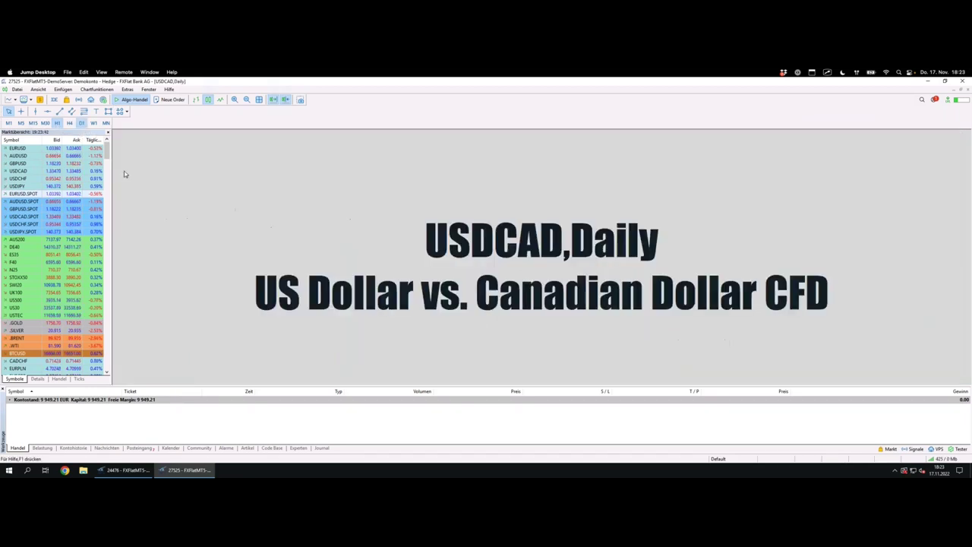
key(ctrl+Left)
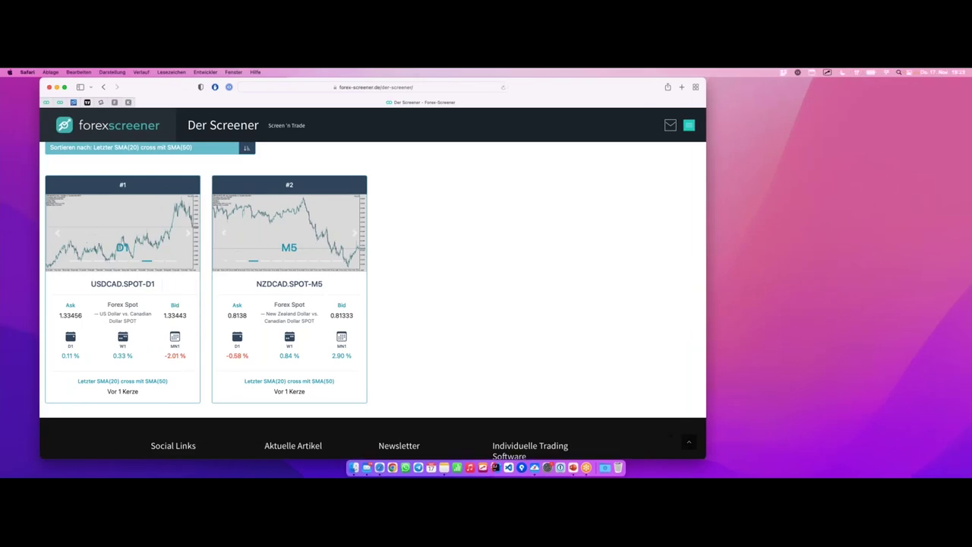
key(ctrl+Right)
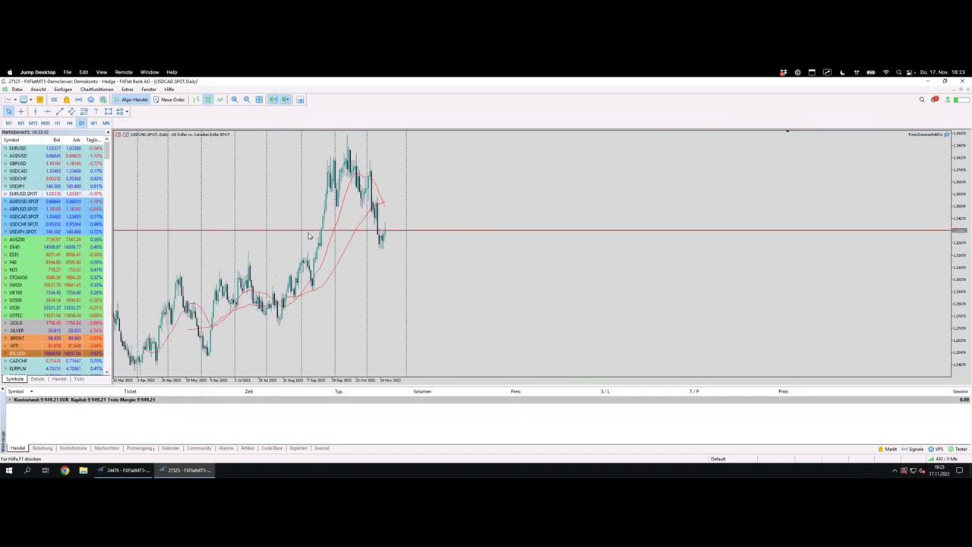
Show the data window and read the MA(20) and MA(50) values at the latest daily candles around the cross
scroll(309, 236, up, 6)
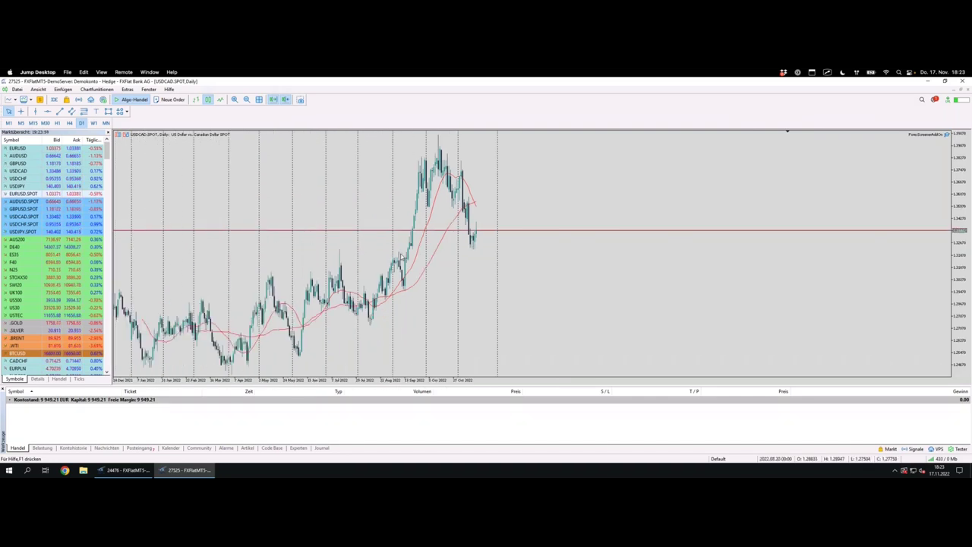
scroll(354, 262, up, 8)
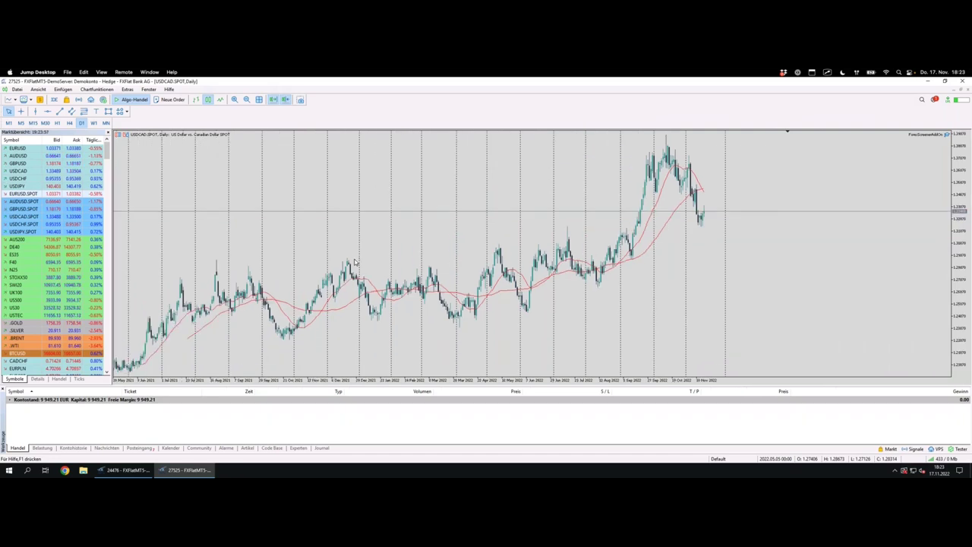
scroll(354, 262, up, 2)
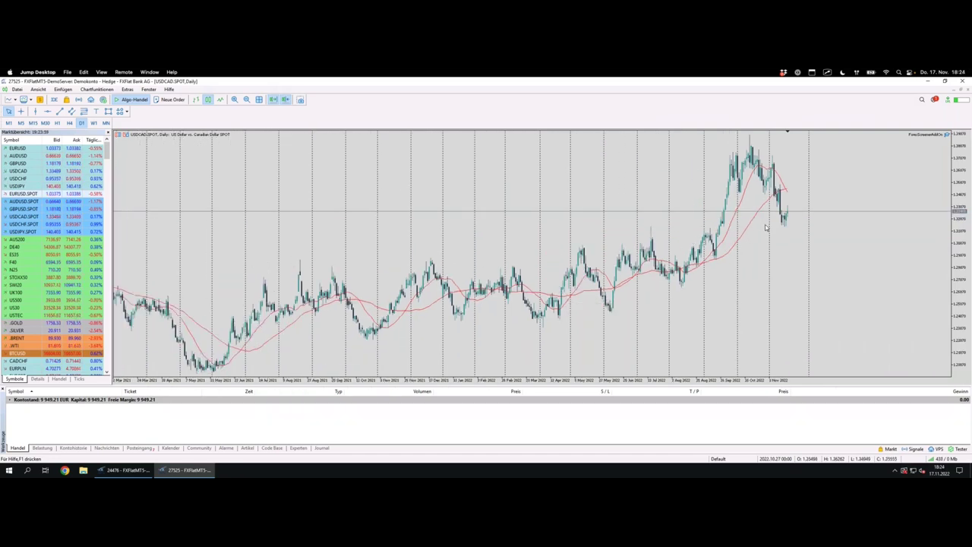
scroll(767, 226, up, 1)
scroll(763, 222, up, 1)
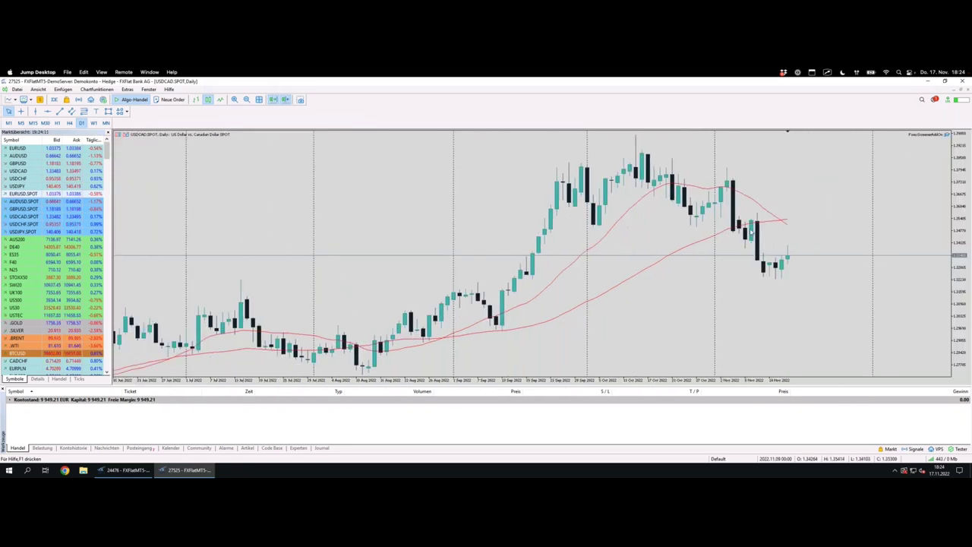
key(ctrl+d)
middle_click(292, 206)
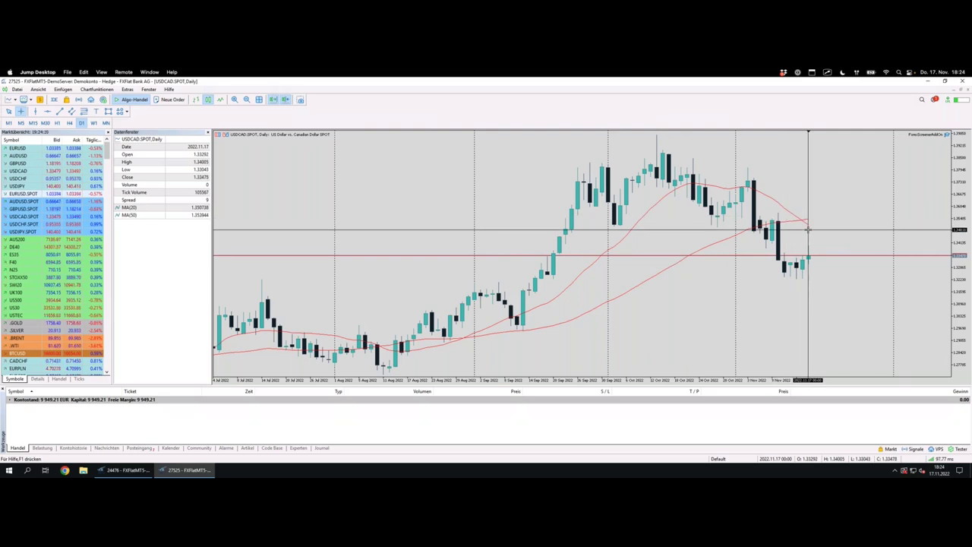
key(Escape)
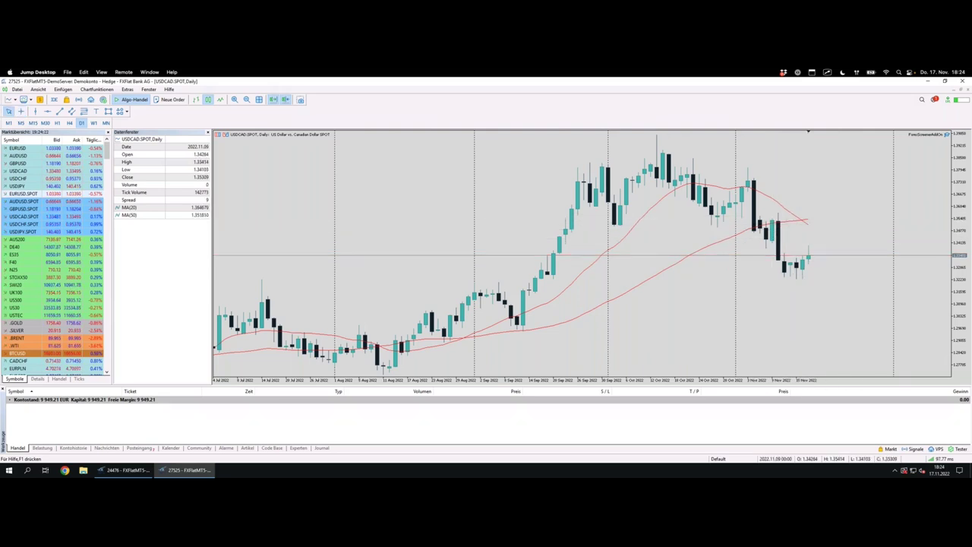
Examine the longer USDCAD.SPOT daily history, tracing the former highs from mid-2021 up to the current price
key(minus)
key(minus)
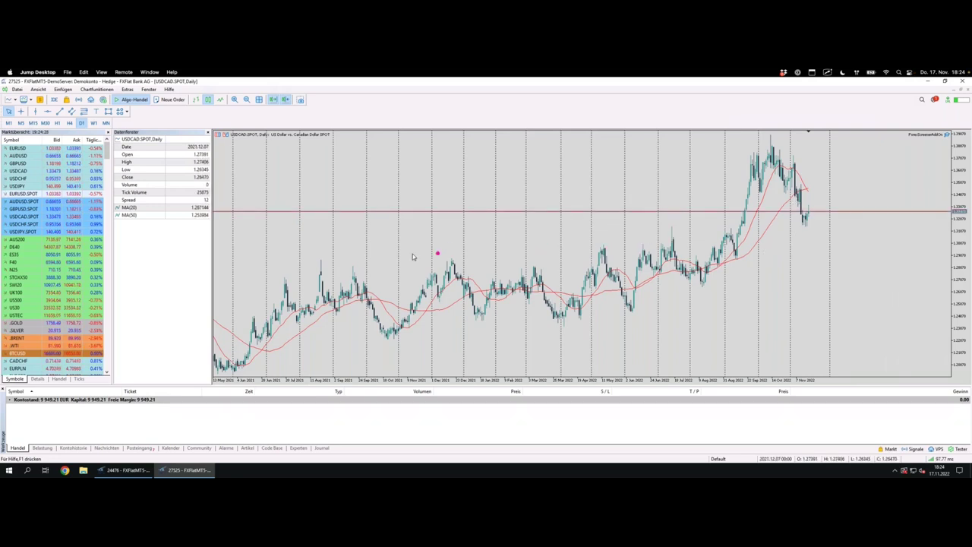
drag(347, 263, 657, 264)
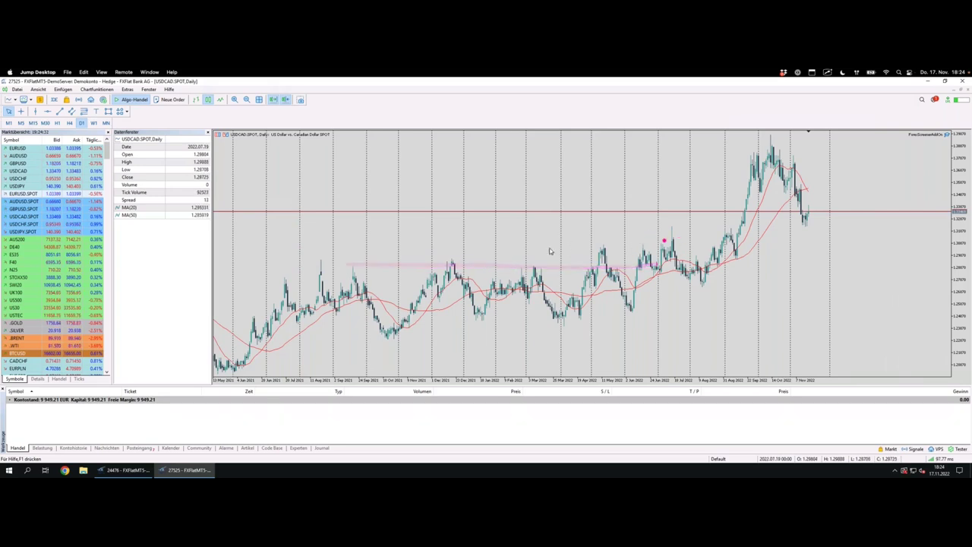
mouse_move(280, 279)
mouse_down()
mouse_move(544, 256)
mouse_move(809, 215)
mouse_up()
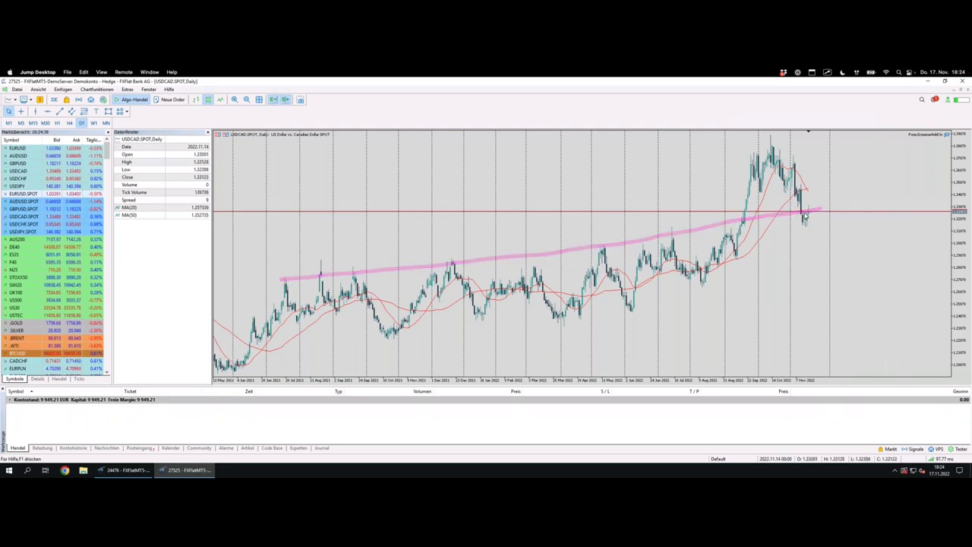
click(781, 217)
mouse_move(803, 223)
mouse_down()
mouse_move(813, 226)
mouse_move(802, 216)
mouse_up()
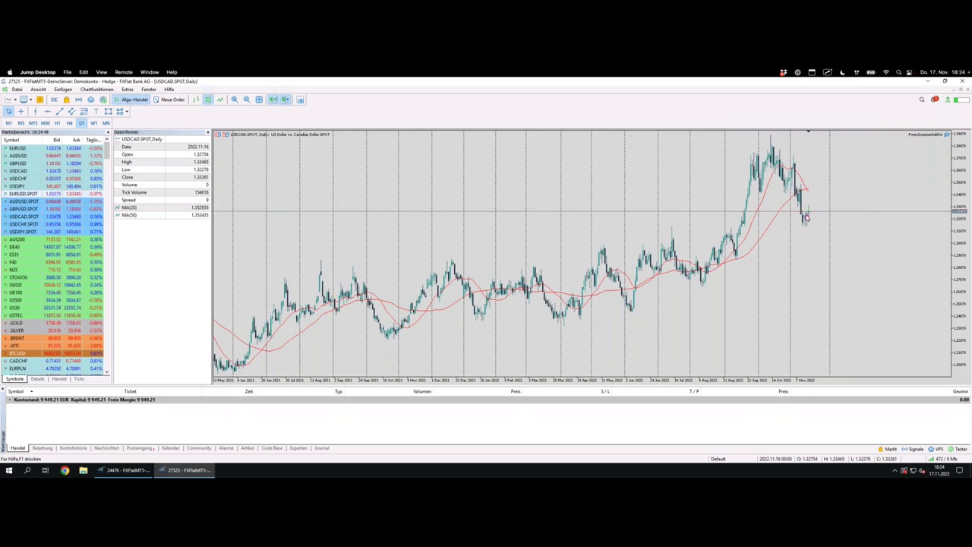
mouse_move(807, 218)
mouse_down()
mouse_move(797, 222)
mouse_move(811, 223)
mouse_up()
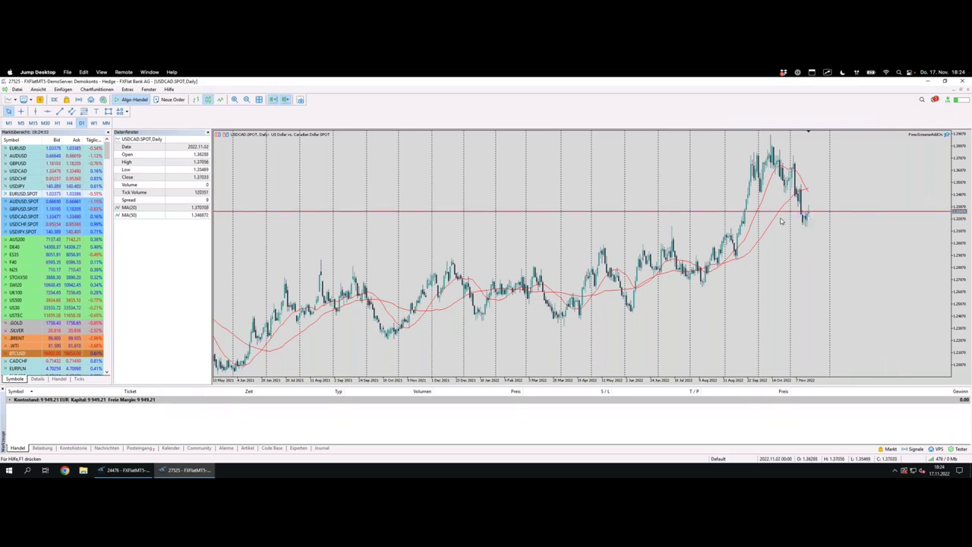
mouse_move(803, 222)
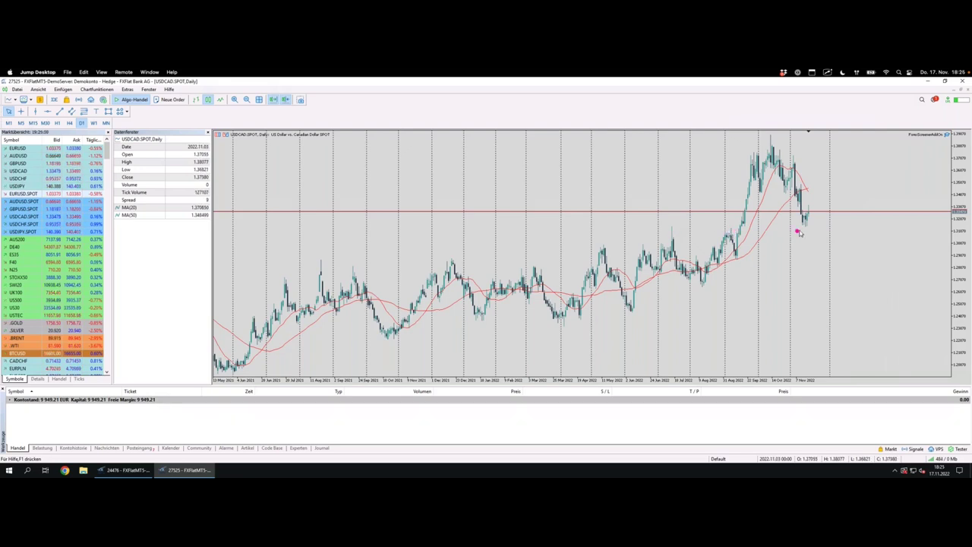
Draw a thin rectangle near 1.32 below the current price, spanning from about May to mid-December 2022, as a support zone
click(107, 110)
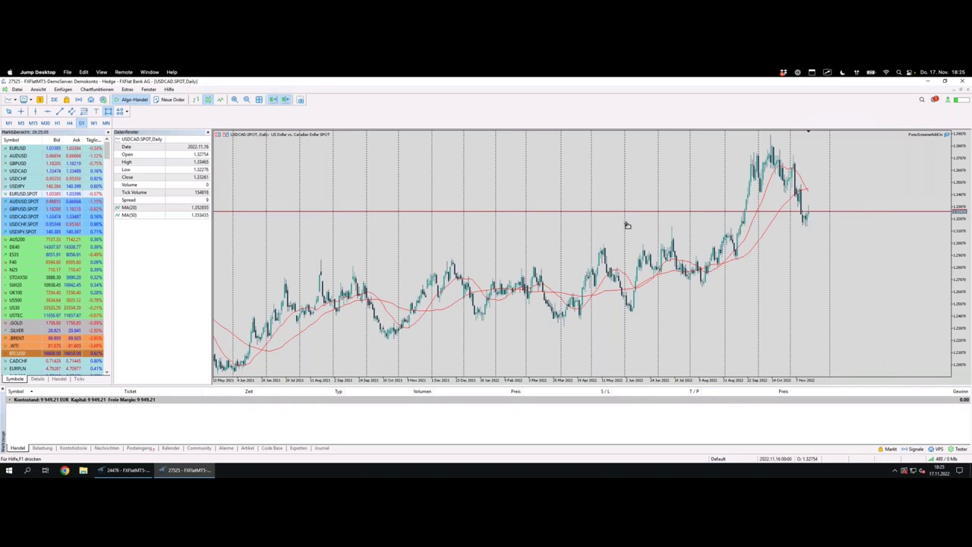
drag(700, 237, 856, 232)
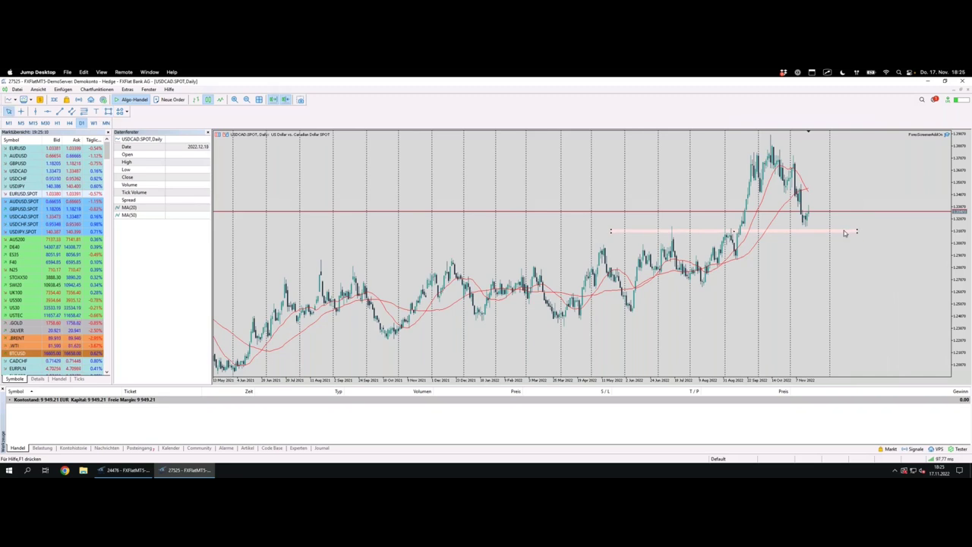
drag(610, 231, 605, 231)
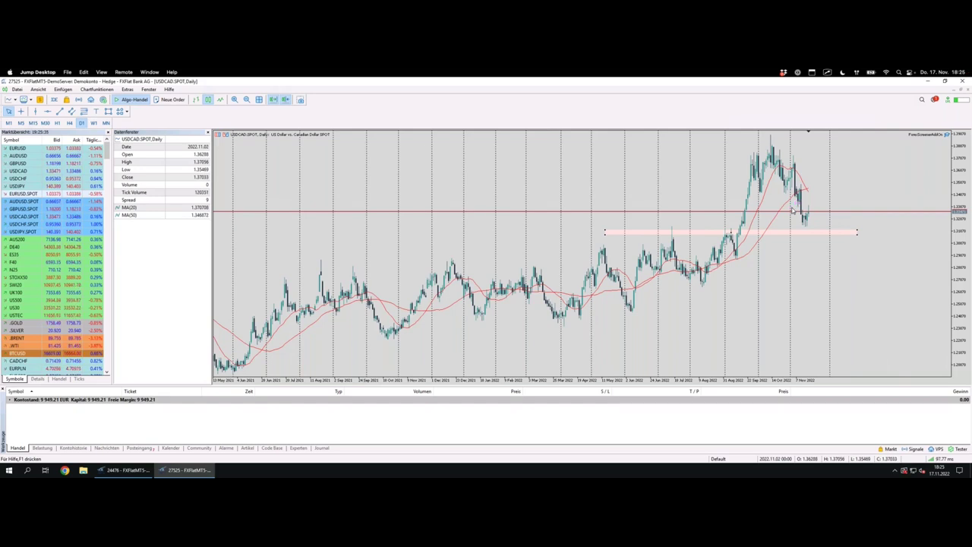
drag(808, 203, 819, 230)
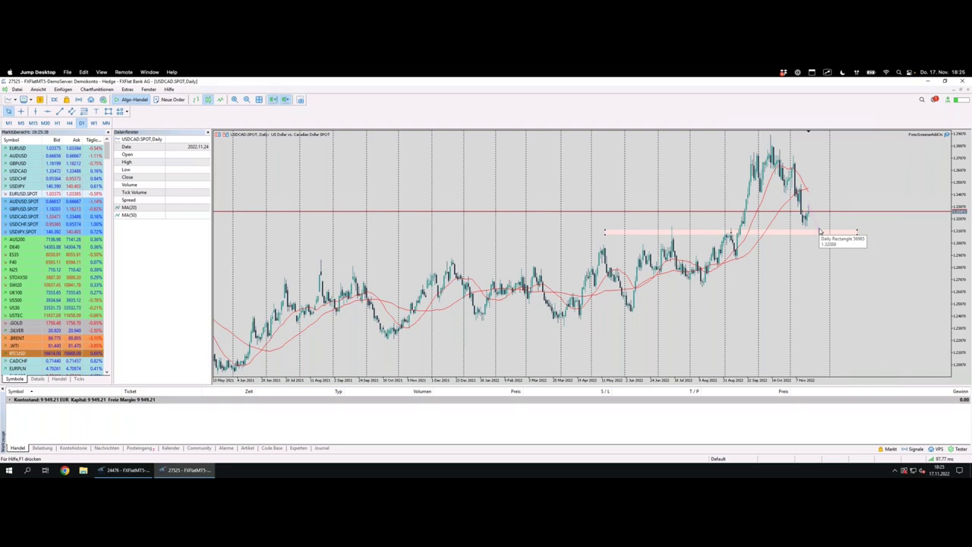
drag(312, 261, 870, 255)
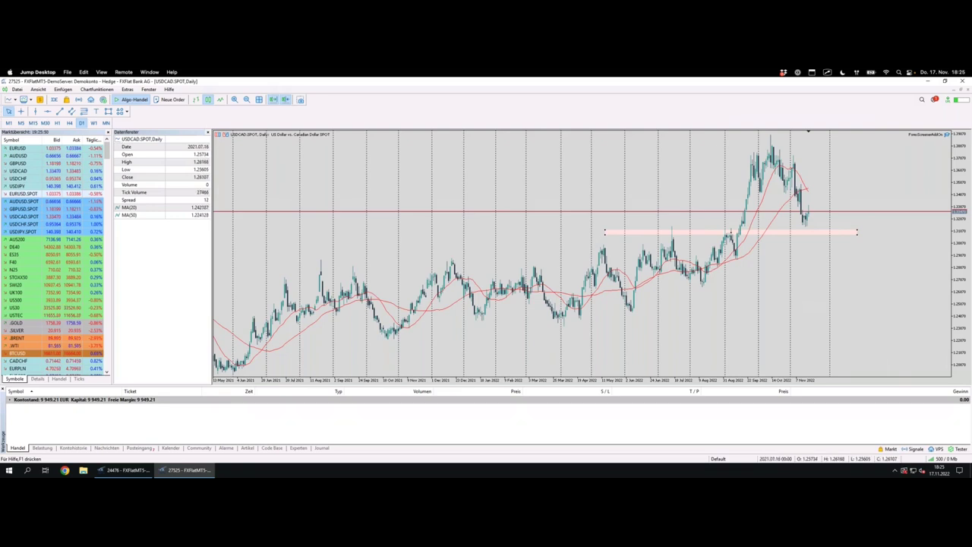
Draw a second thin rectangle just above the current price, near 1.34, from early November to late December 2022, as a resistance zone
click(108, 111)
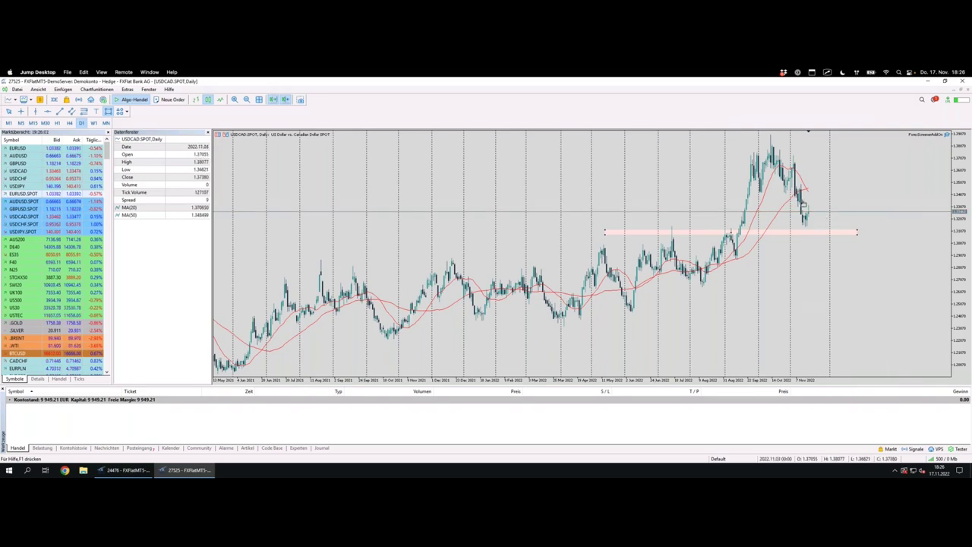
key(BackSpace)
drag(793, 203, 874, 204)
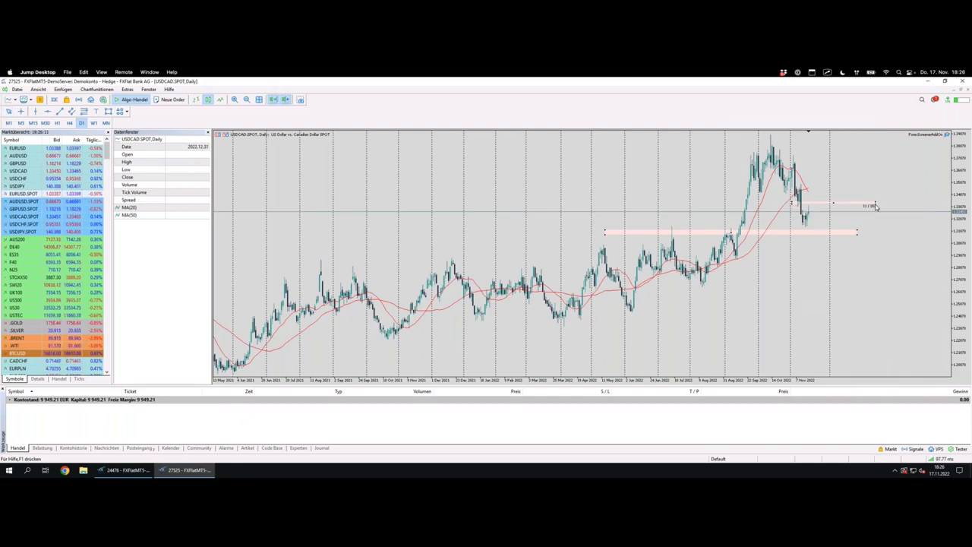
drag(808, 203, 817, 225)
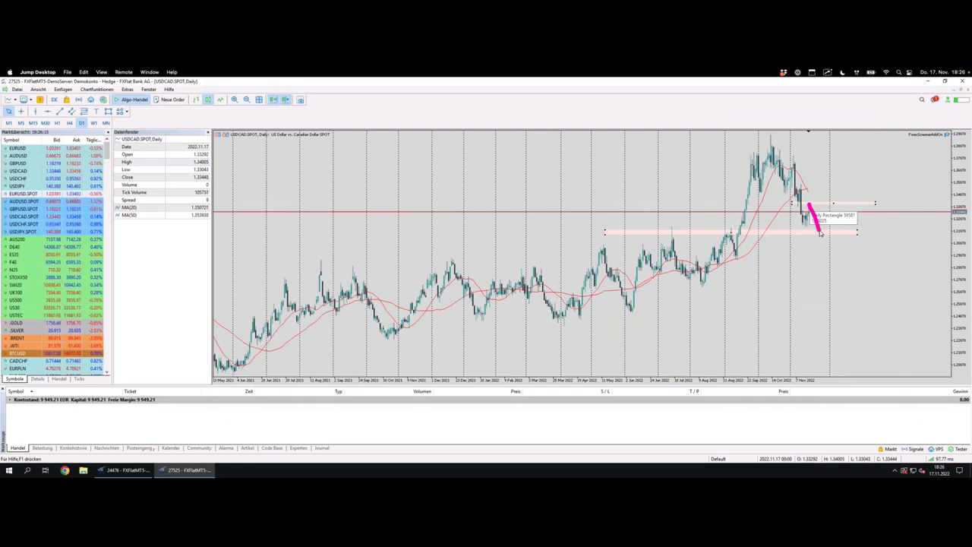
mouse_move(820, 233)
mouse_down()
mouse_move(832, 264)
mouse_move(844, 236)
mouse_move(855, 261)
mouse_up()
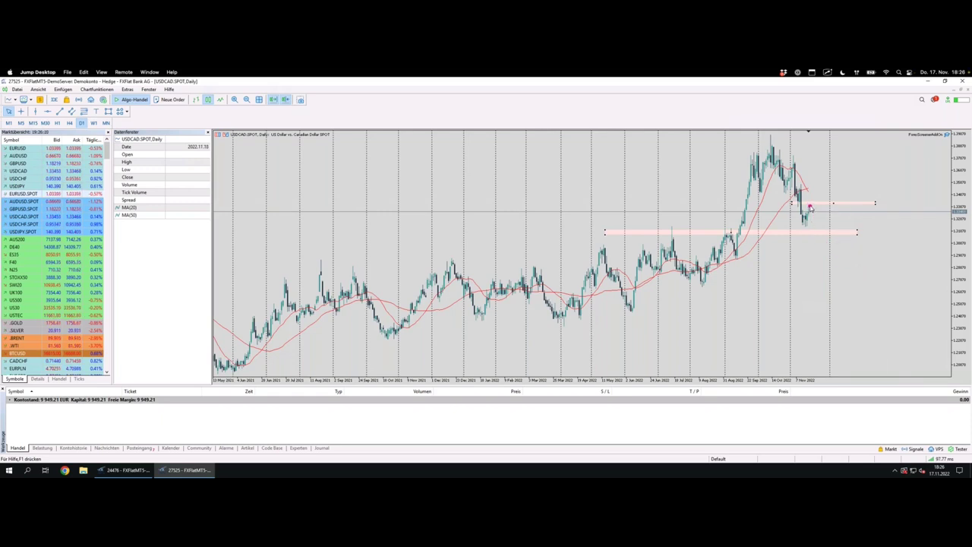
mouse_move(799, 204)
mouse_down()
mouse_move(824, 208)
mouse_move(849, 265)
mouse_move(859, 238)
mouse_move(893, 286)
mouse_up()
drag(811, 203, 808, 202)
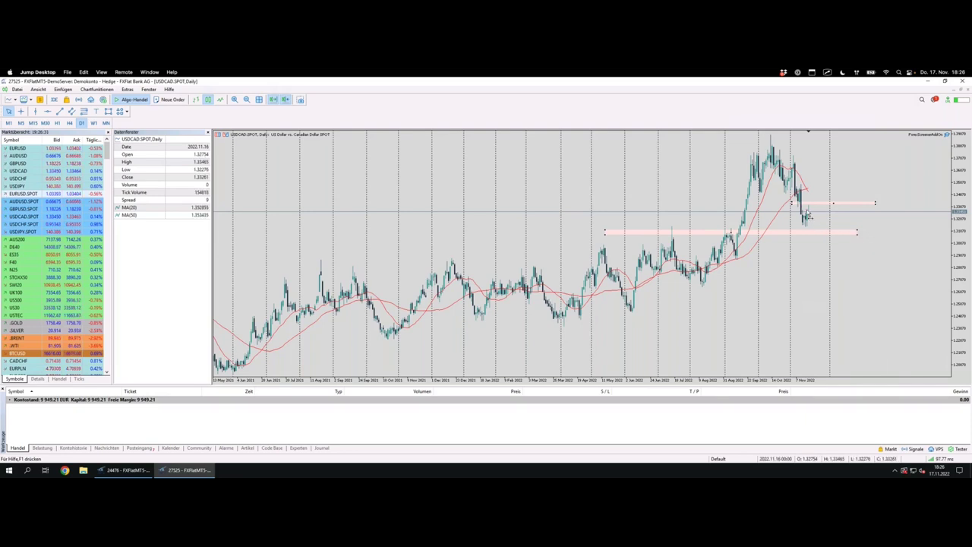
mouse_move(810, 201)
mouse_down()
mouse_move(803, 219)
mouse_move(812, 202)
mouse_up()
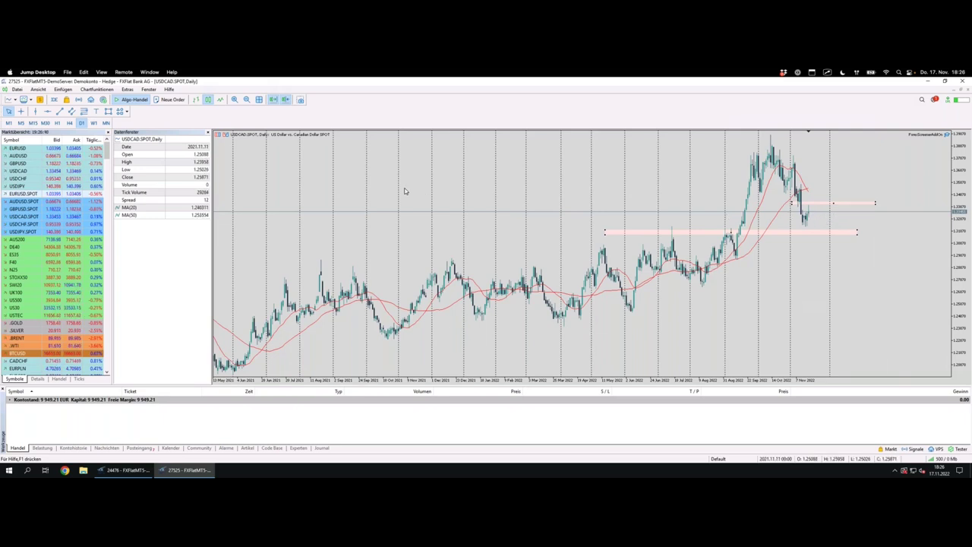
key(super+Tab)
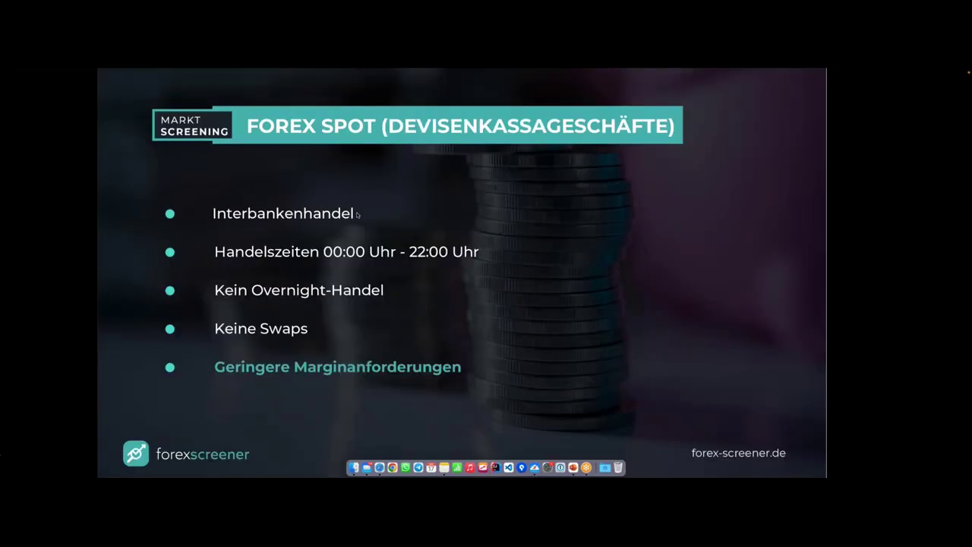
key(Right)
key(Right)
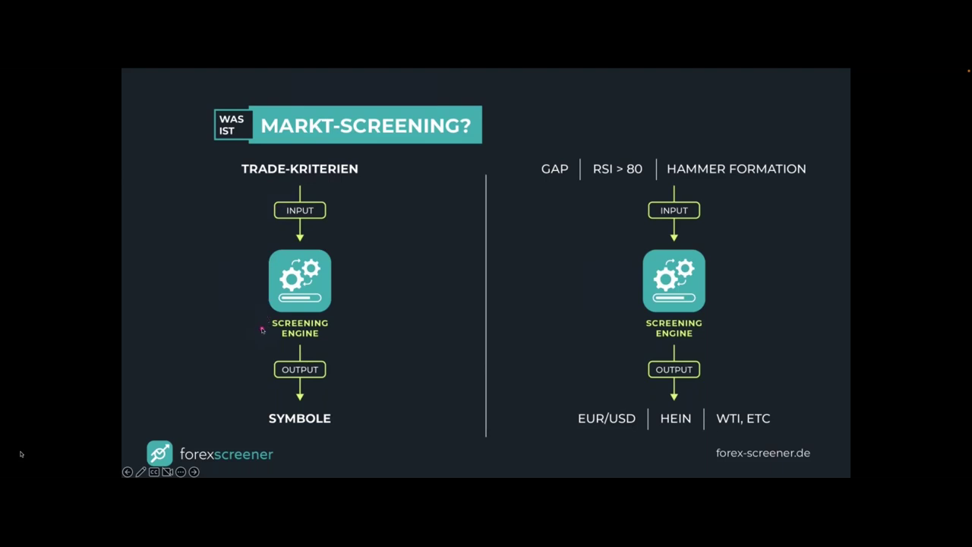
mouse_move(268, 404)
mouse_down()
mouse_move(265, 433)
mouse_move(348, 410)
mouse_move(266, 404)
mouse_up()
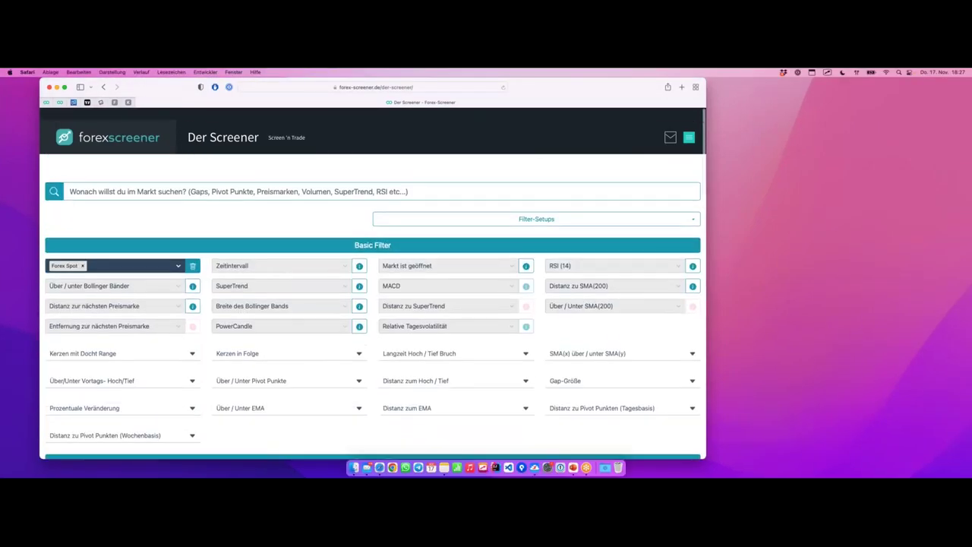
Remove the one-candle-ago SMA(20)/SMA(50) cross filter from the event filters of the screener in Safari
scroll(326, 245, down, 15)
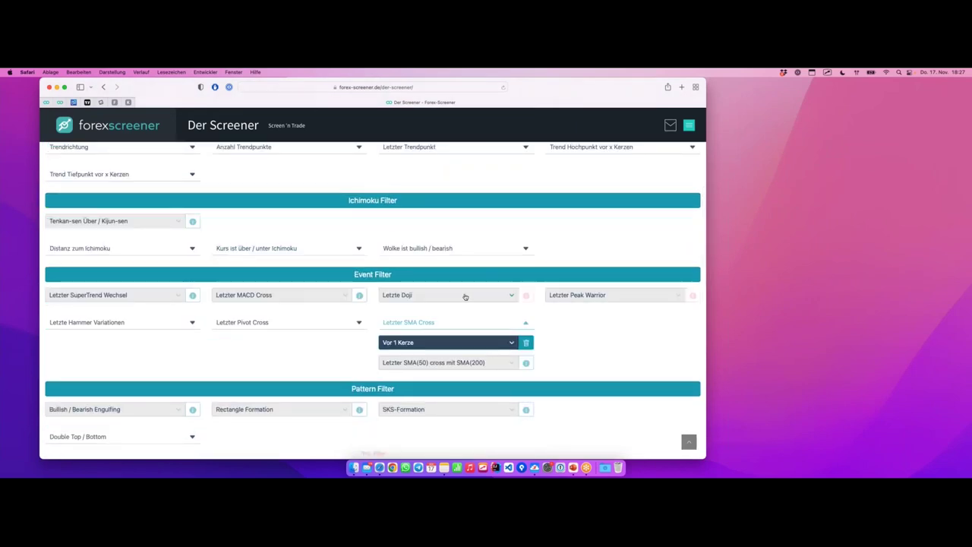
click(526, 343)
scroll(526, 342, up, 6)
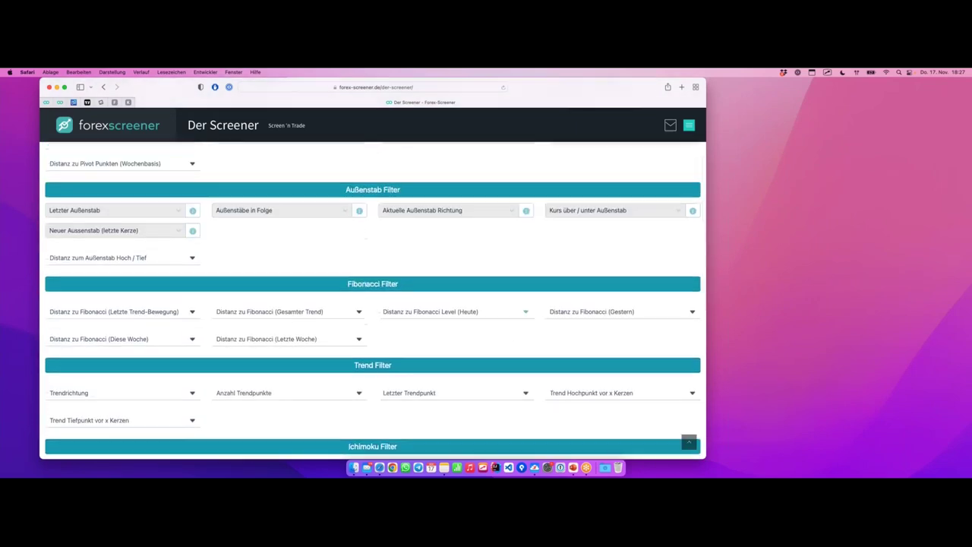
scroll(516, 312, up, 5)
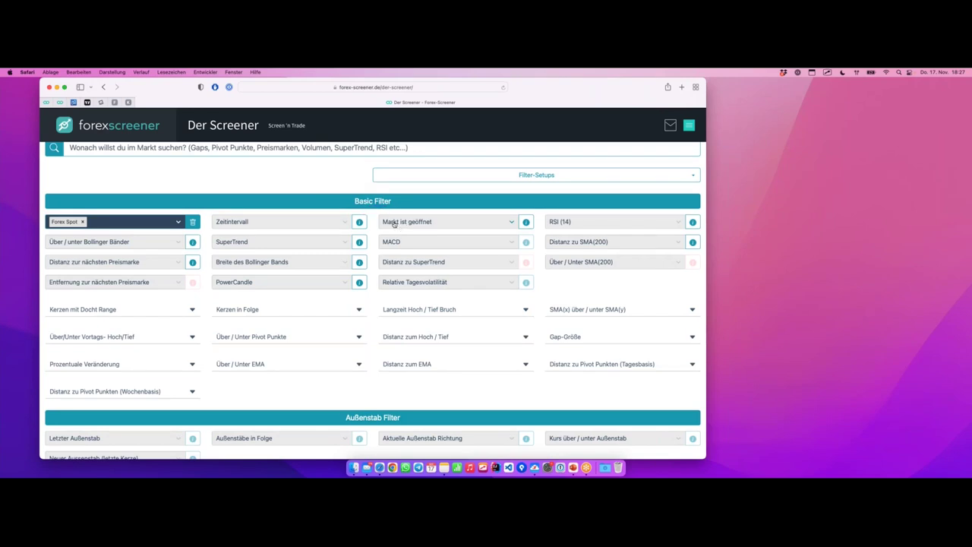
click(268, 264)
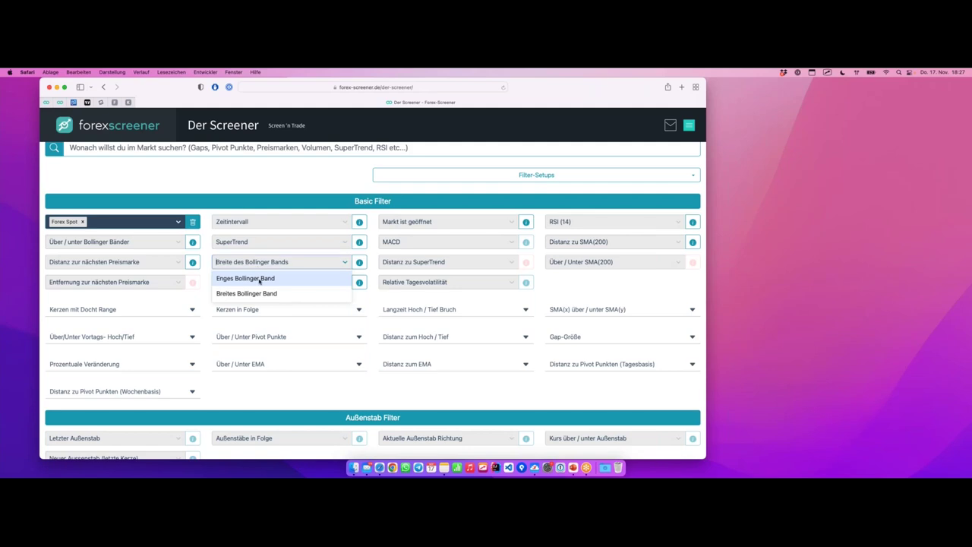
click(259, 282)
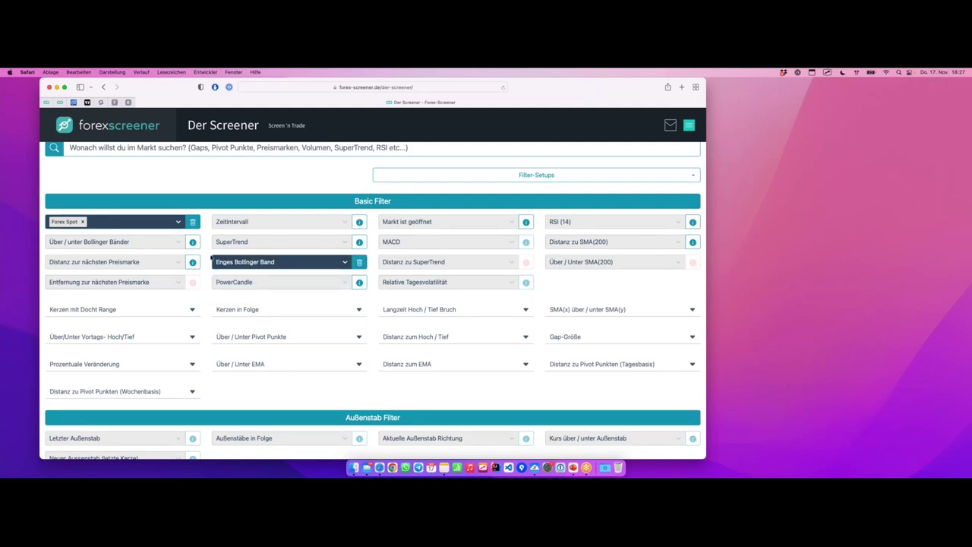
click(360, 263)
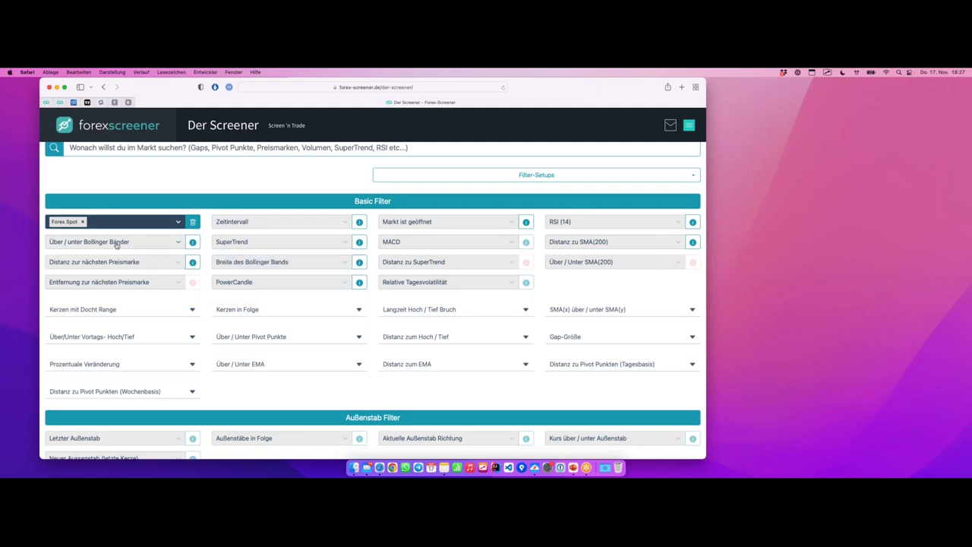
Filter the Forex Spot instruments for prices above the Bollinger Bands (über Bollinger Bands) and RSI > 80
click(118, 243)
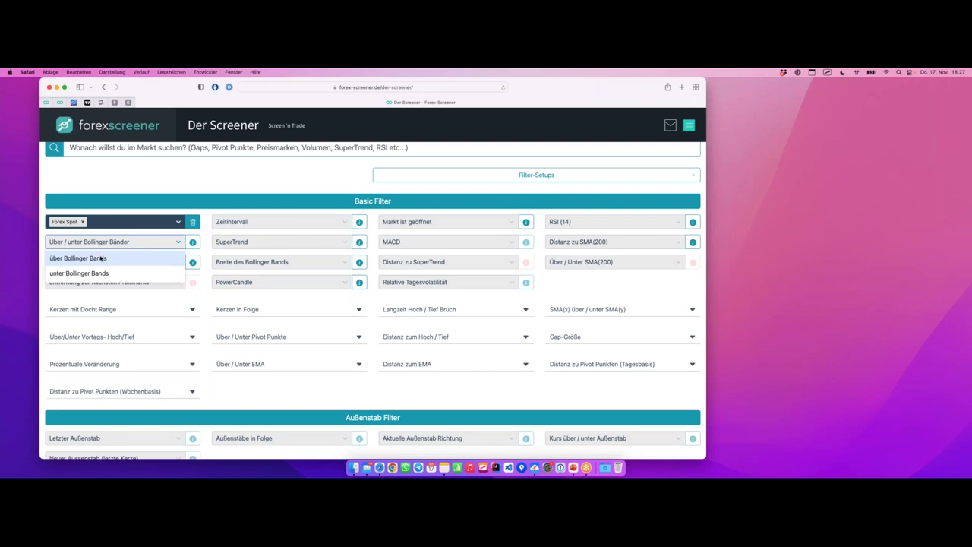
click(101, 259)
drag(44, 227, 85, 229)
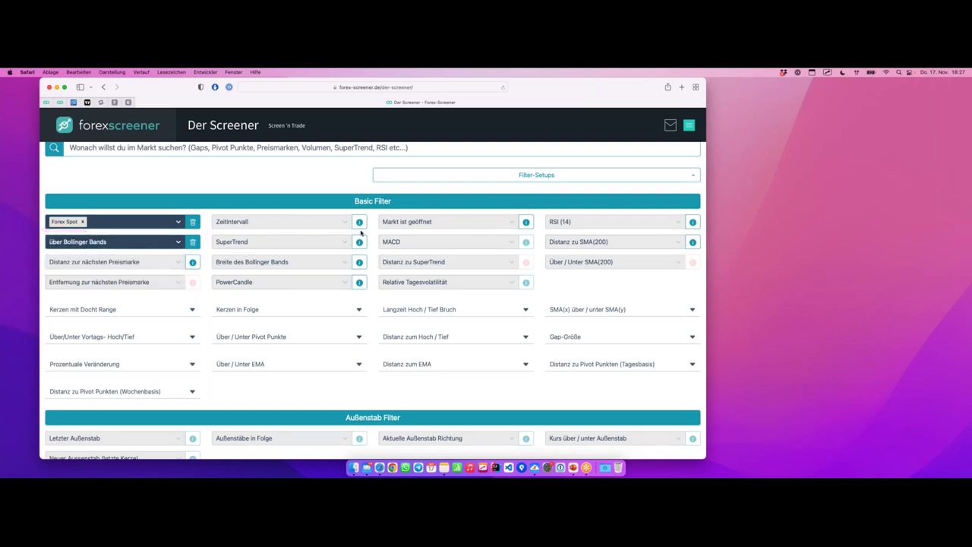
mouse_move(65, 231)
mouse_down()
mouse_move(185, 229)
mouse_move(209, 213)
mouse_move(575, 200)
mouse_up()
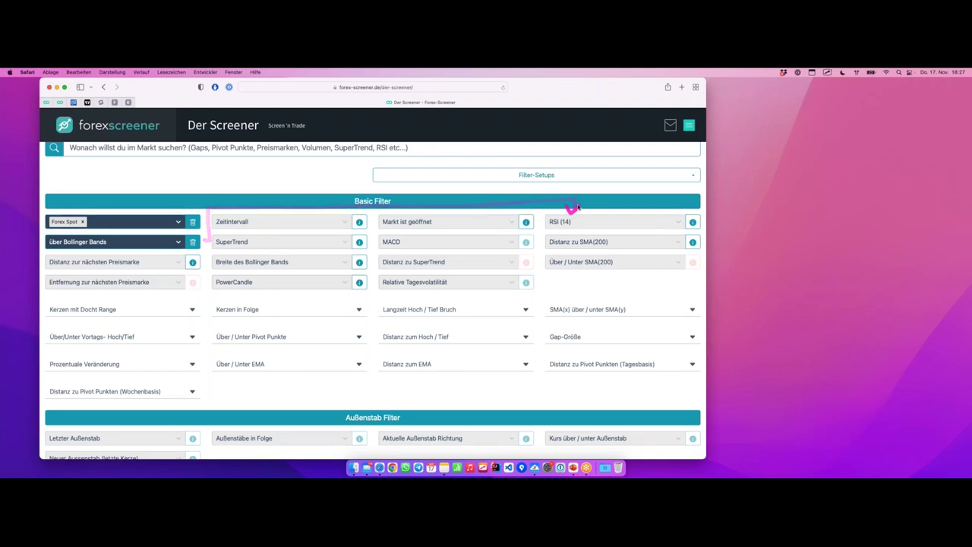
click(573, 222)
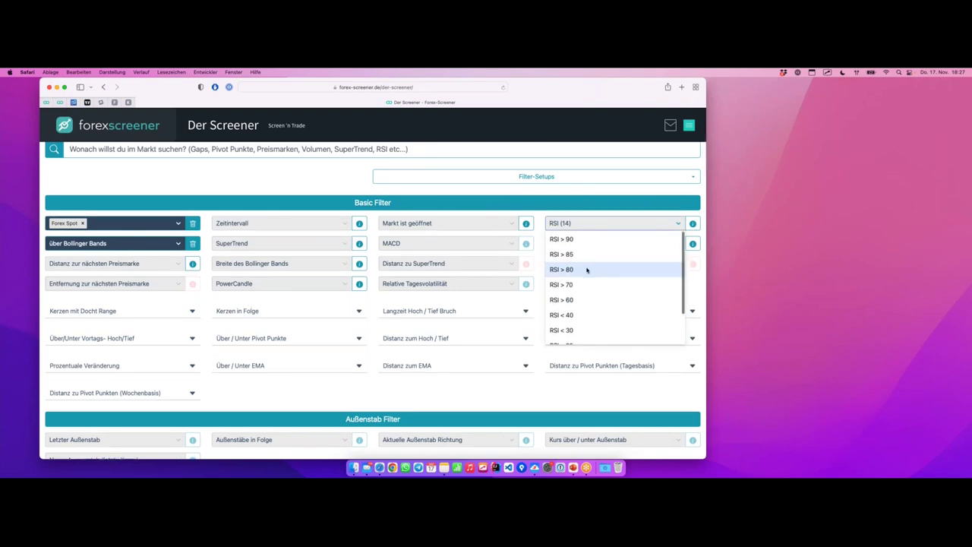
click(586, 270)
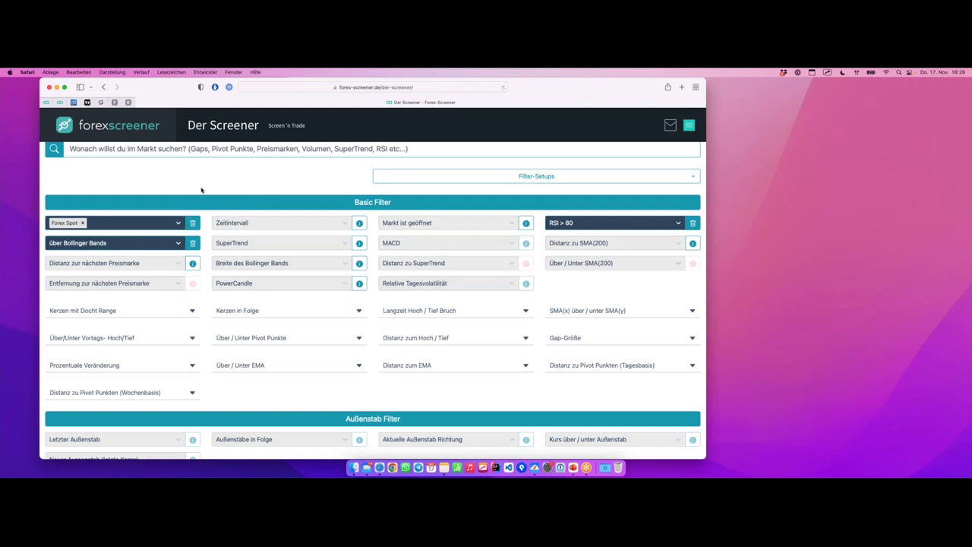
Add the SuperTrend filter set to Abwärtstrend and check the results list below the filters
click(301, 244)
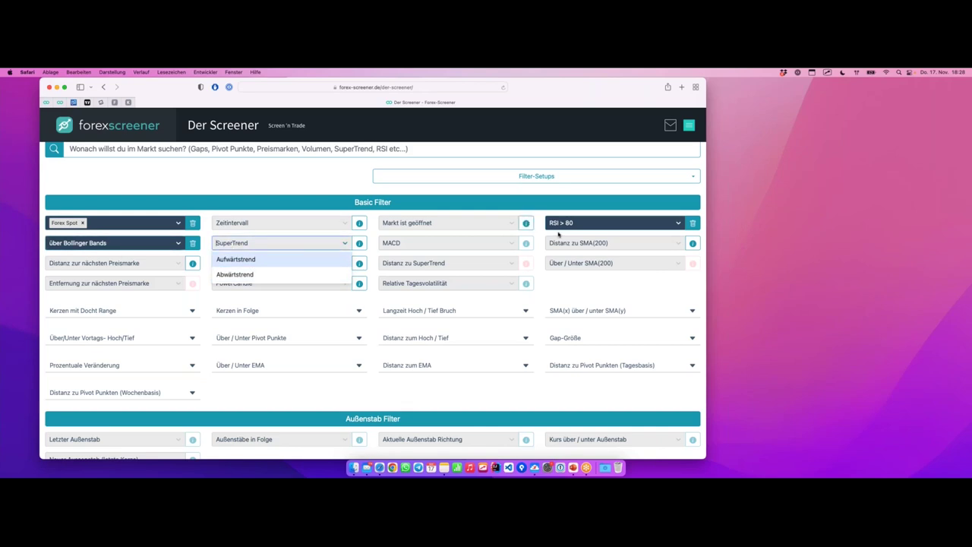
click(263, 274)
scroll(265, 277, down, 10)
scroll(265, 277, down, 3)
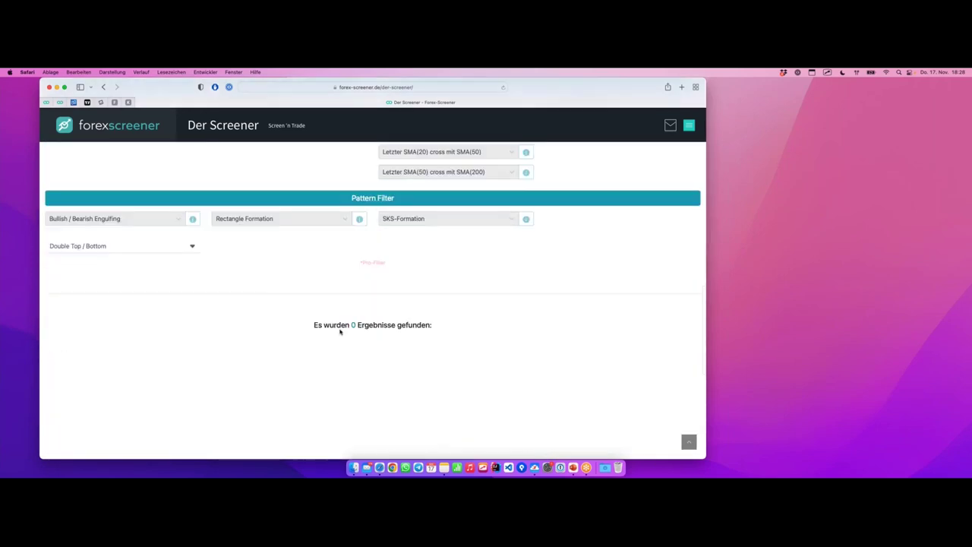
drag(341, 332, 368, 333)
mouse_move(207, 367)
mouse_down()
mouse_move(289, 331)
mouse_move(385, 242)
mouse_up()
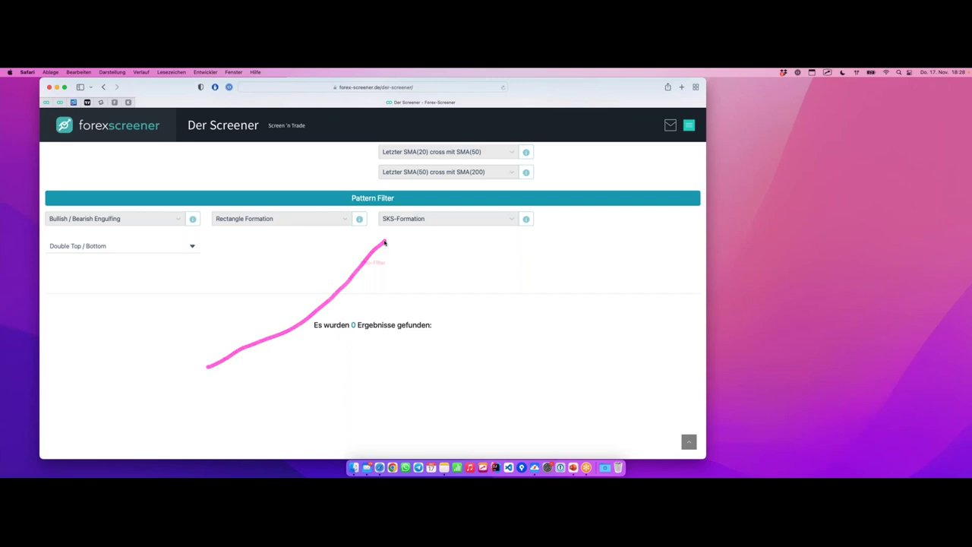
drag(211, 238, 357, 357)
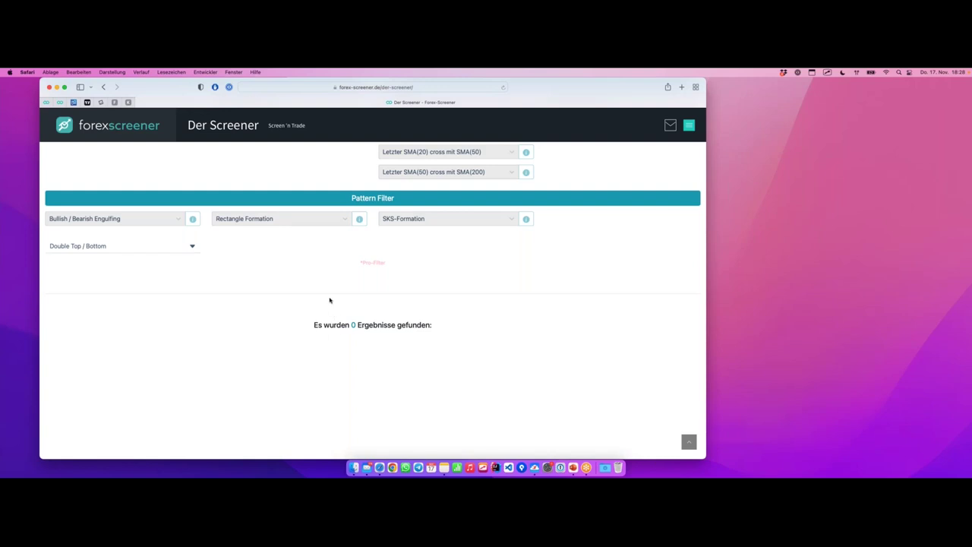
Switch from the screener to the presentation slide "Einstiege finden"
scroll(330, 300, up, 6)
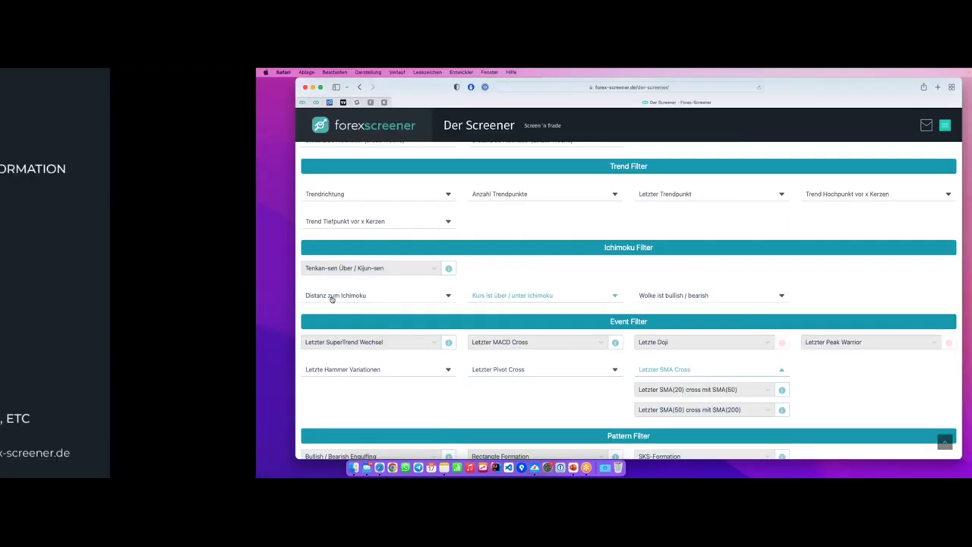
key(Right)
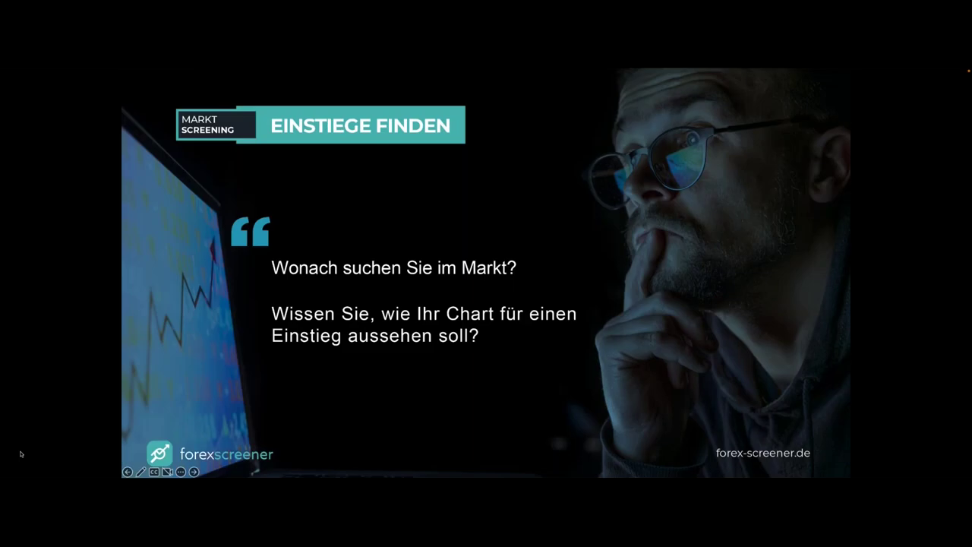
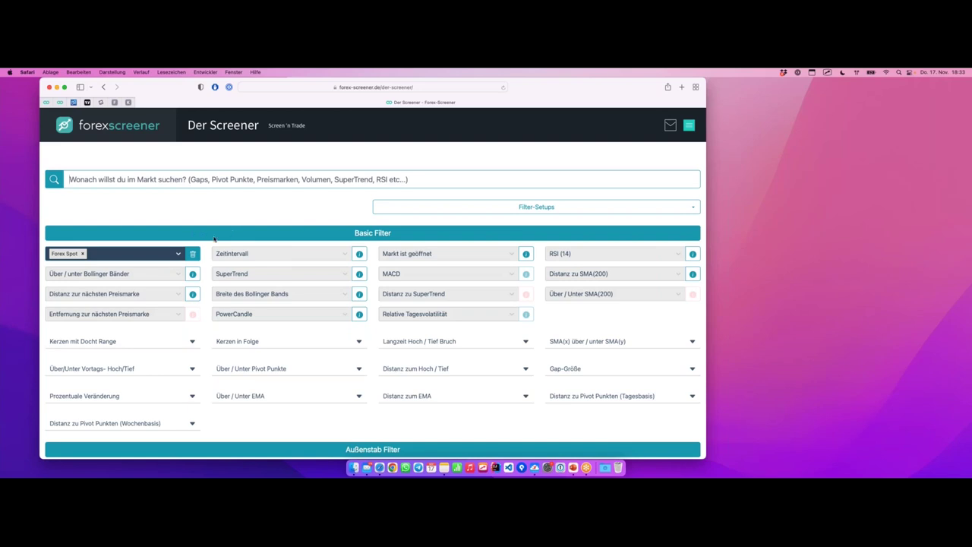
Set the distance to the nearest price level (Distanz zur nächsten Preismarke) to < 0.02% and check the results
scroll(183, 258, down, 2)
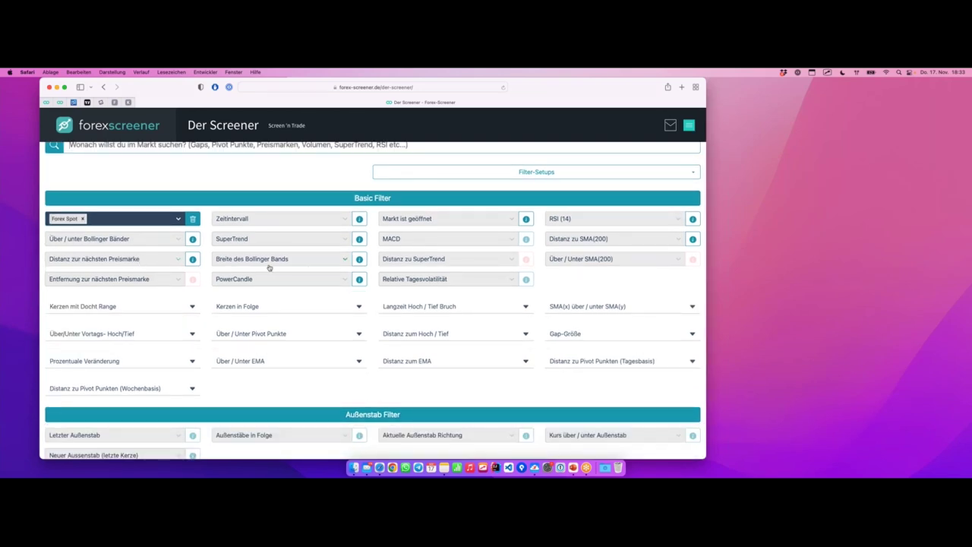
mouse_move(184, 268)
mouse_down()
mouse_move(222, 272)
mouse_move(181, 269)
mouse_move(204, 271)
mouse_move(203, 248)
mouse_move(41, 243)
mouse_move(41, 266)
mouse_move(191, 275)
mouse_up()
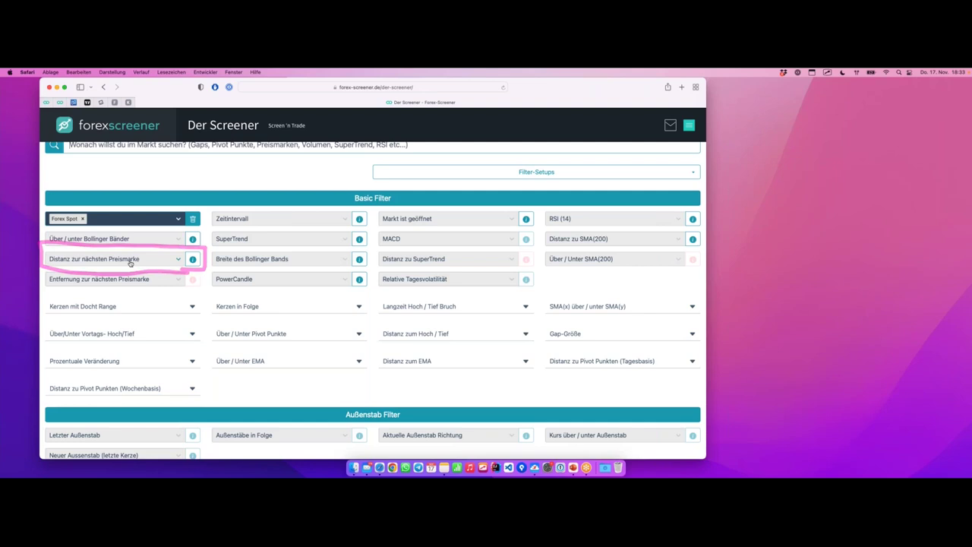
drag(110, 269, 144, 267)
click(143, 259)
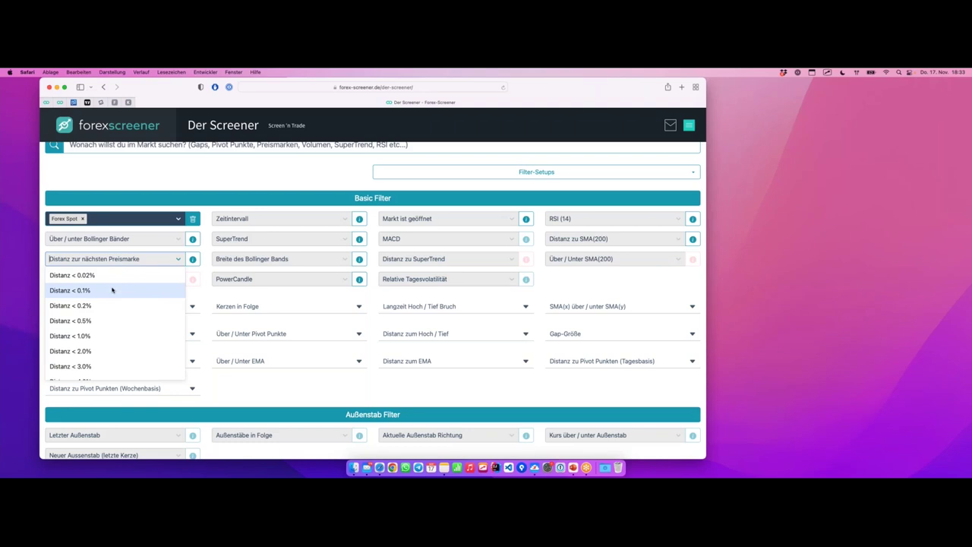
click(111, 276)
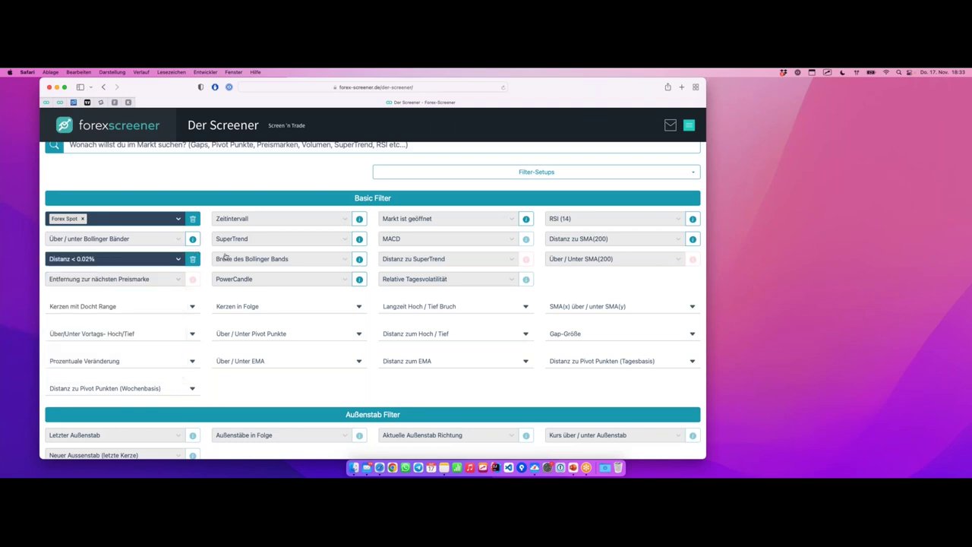
scroll(372, 303, down, 10)
Widen the nearest price level distance to < 0.1%, check the results and clear that filter
scroll(221, 253, up, 15)
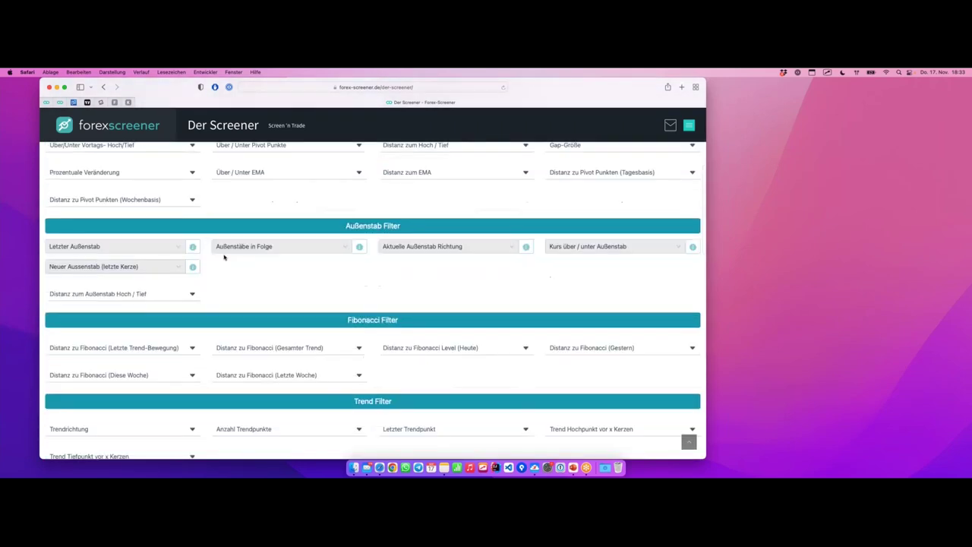
click(145, 295)
click(94, 330)
scroll(114, 326, down, 10)
scroll(191, 297, down, 3)
scroll(191, 297, up, 4)
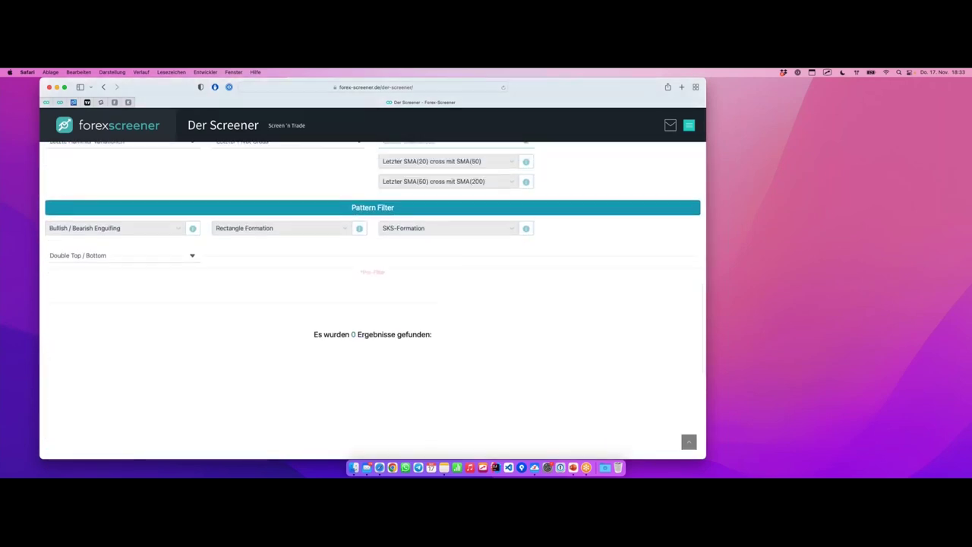
scroll(190, 297, up, 10)
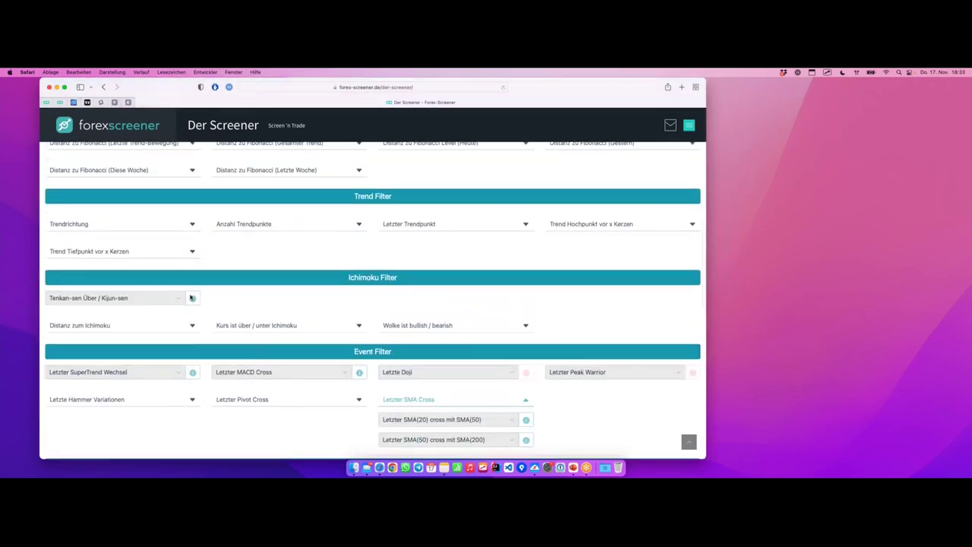
scroll(192, 376, up, 3)
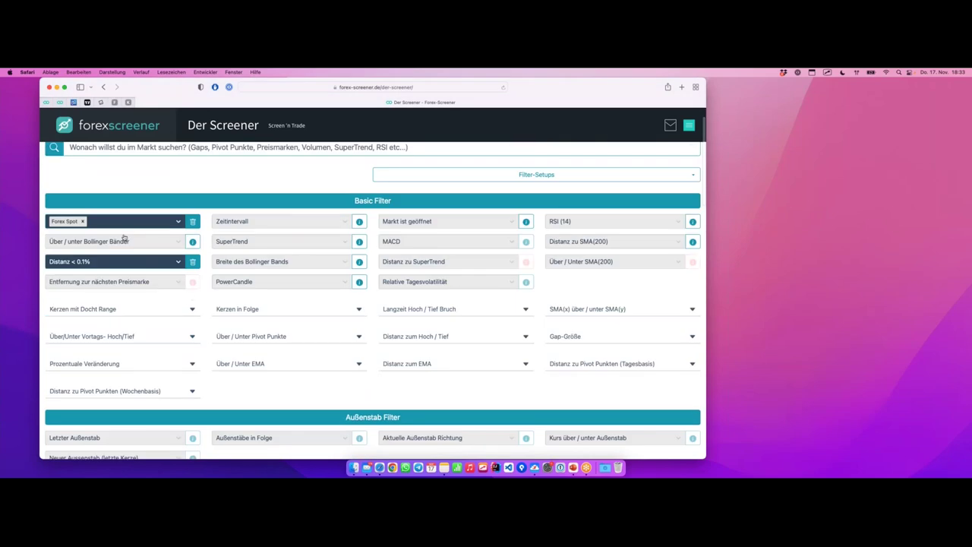
click(193, 262)
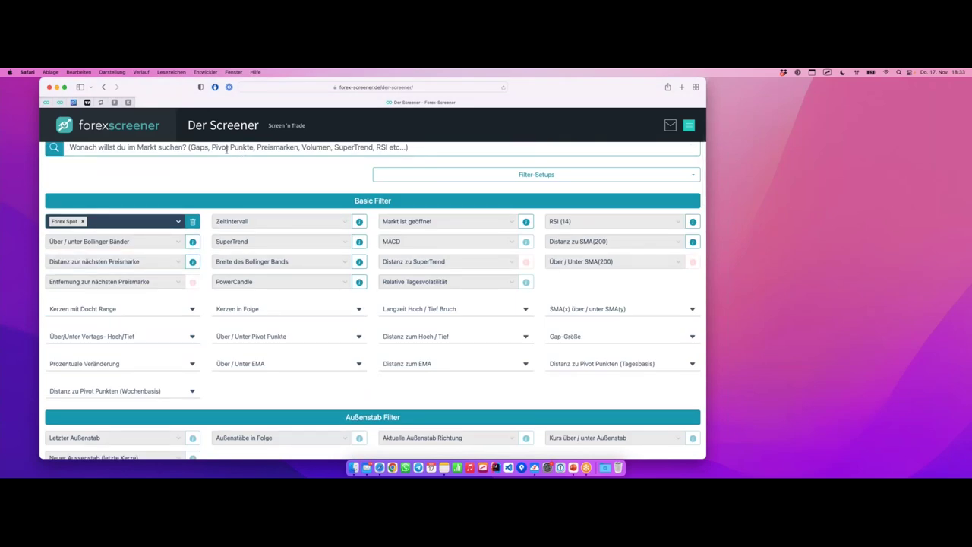
Search the filters for "pivot" and expand the daily pivot point distance group (Distanz zu Pivot Punkten, Tagesbasis)
text(pivot)
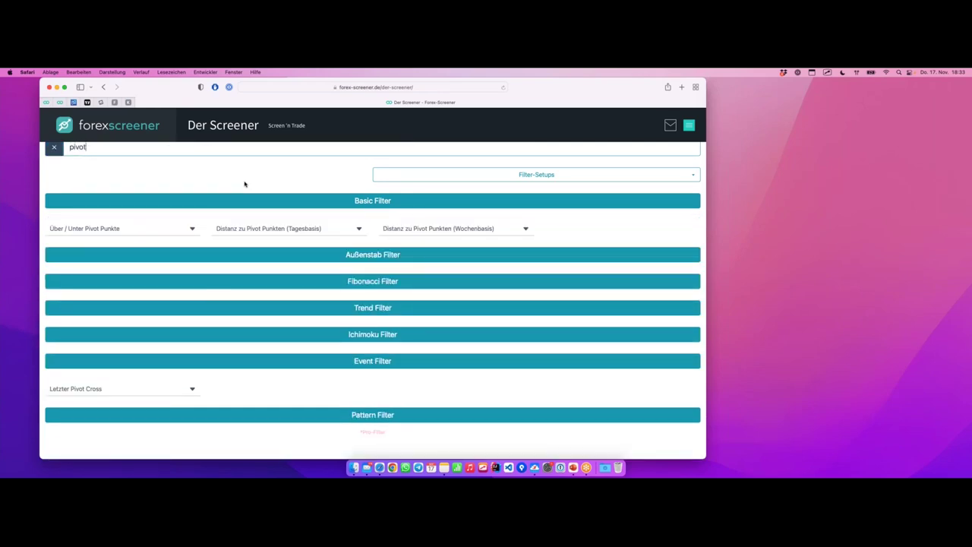
click(118, 229)
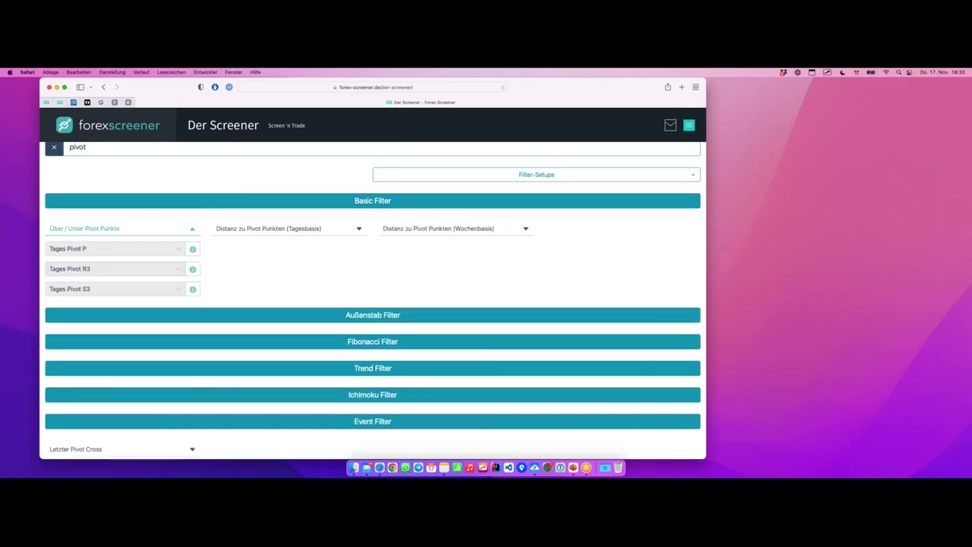
click(114, 230)
click(265, 230)
Try a distance to the daily pivot level S3 of < 0.02% and clear the filter again
click(261, 309)
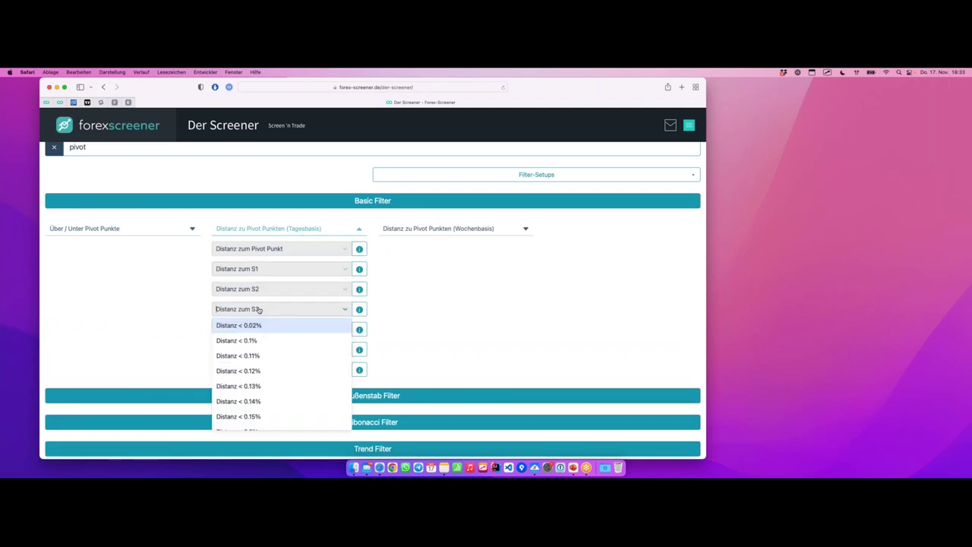
click(259, 309)
click(261, 310)
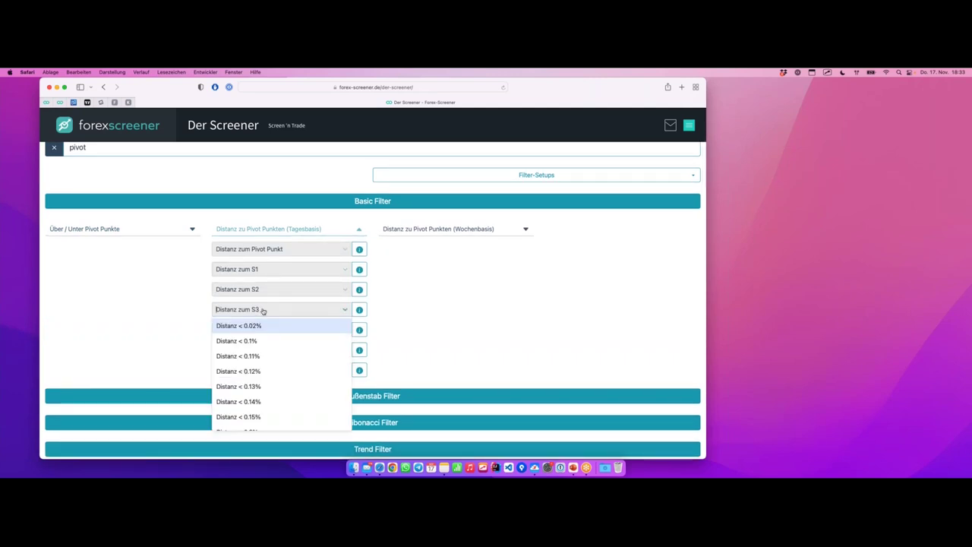
click(266, 327)
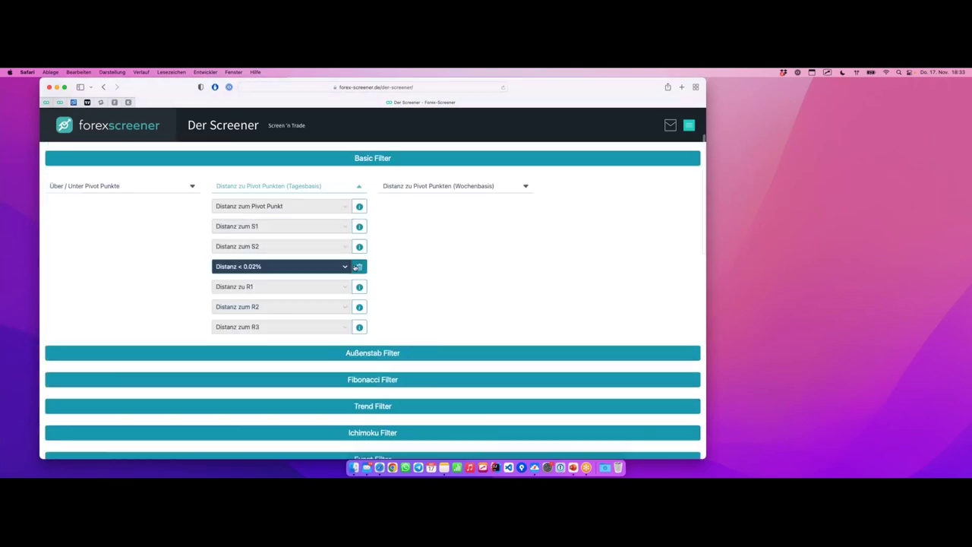
click(354, 266)
Try distances of < 0.02% to the daily pivot levels R3 and R2 one at a time, clearing each filter
click(273, 328)
click(289, 339)
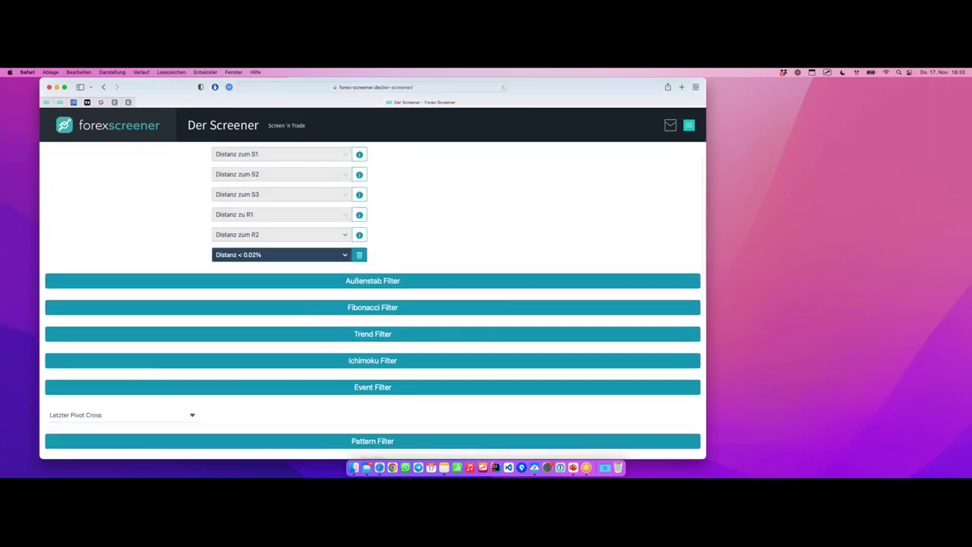
click(279, 239)
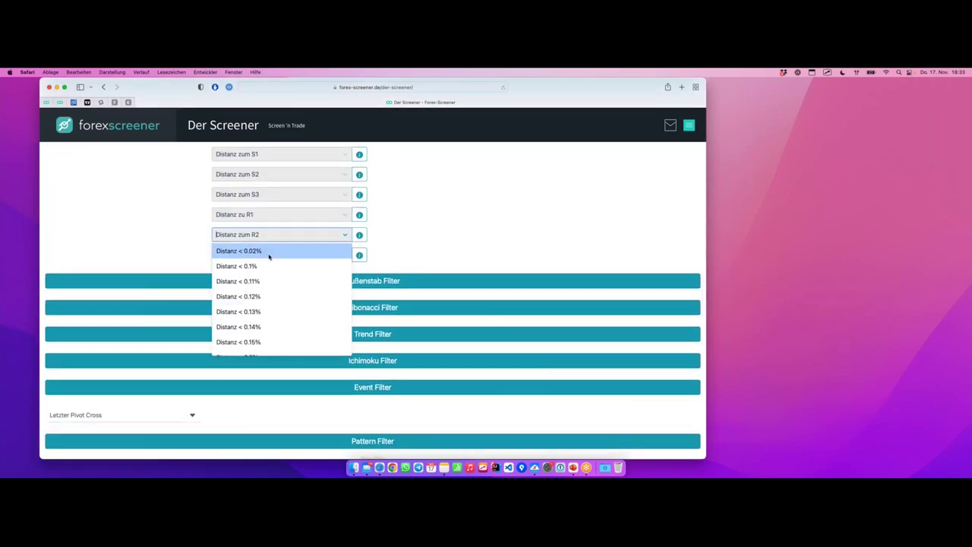
click(269, 257)
click(359, 269)
Try a distance to the daily pivot level S2 of < 0.02% and clear the filter again
click(269, 211)
click(265, 223)
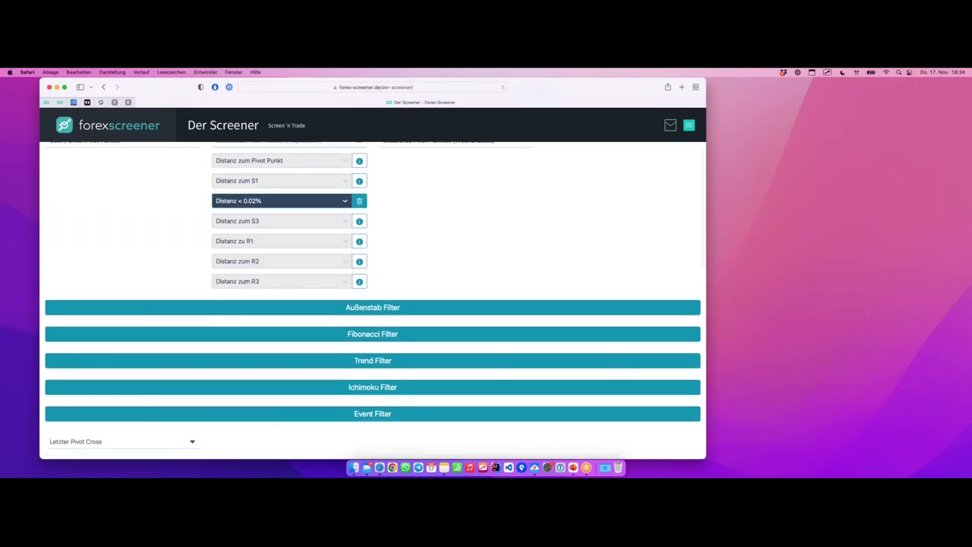
click(356, 309)
Set the distance to the daily pivot level S1 to < 0.02% and look through the resulting instrument cards
click(269, 287)
click(266, 304)
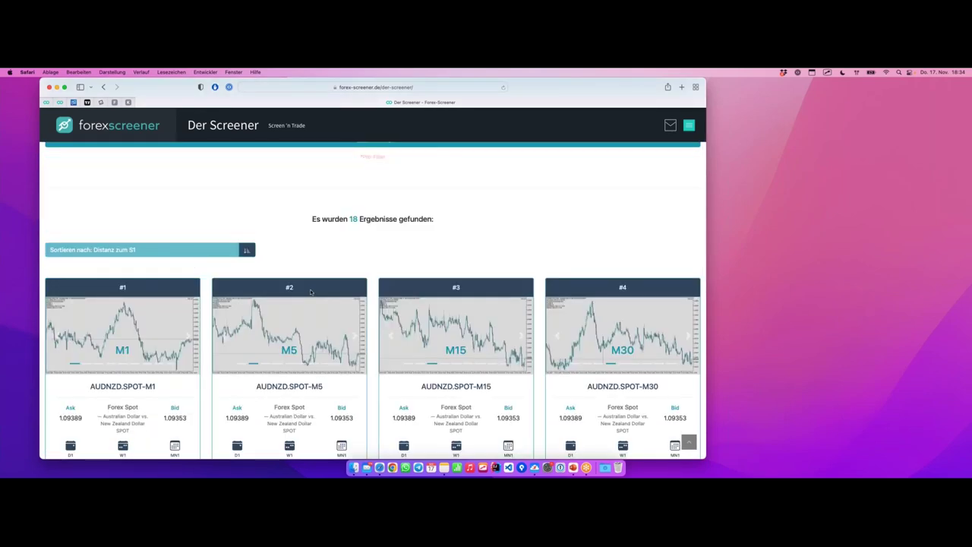
scroll(329, 328, down, 1)
scroll(328, 328, down, 2)
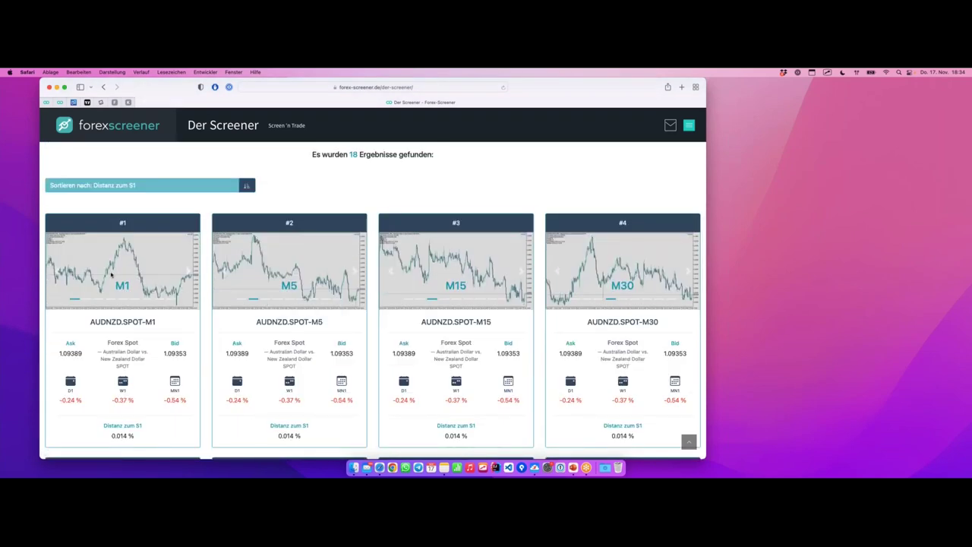
scroll(250, 275, down, 1)
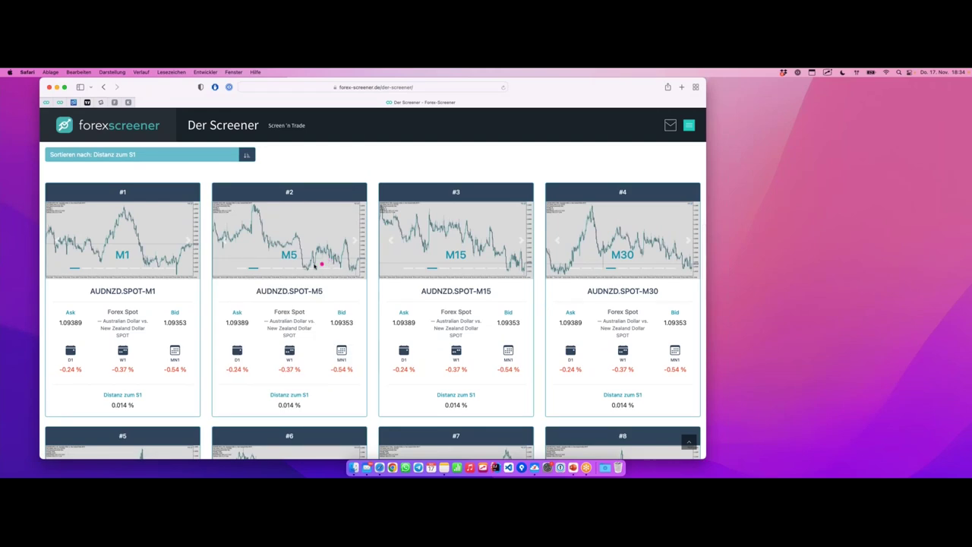
Clear the "pivot" filter search and restrict the time interval (Zeitintervall) to M15
scroll(289, 258, up, 15)
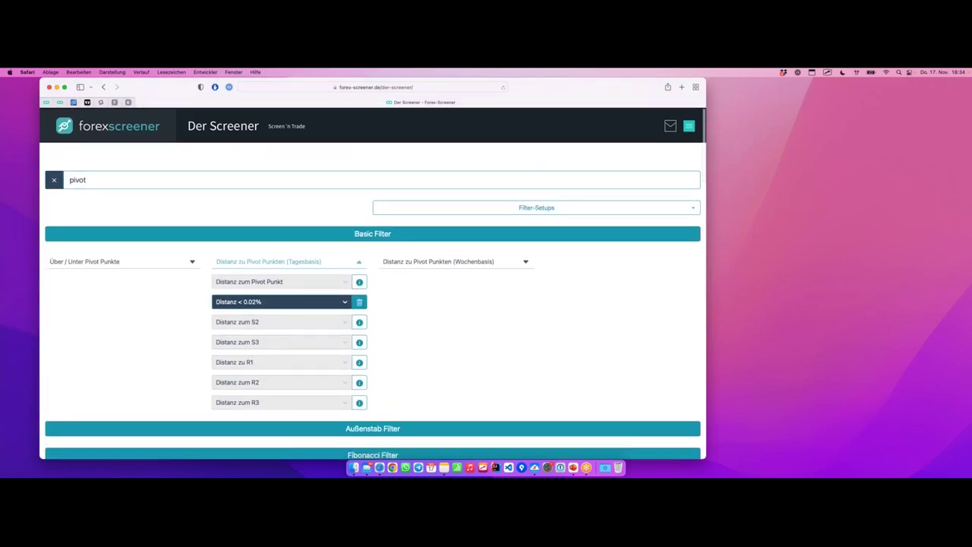
click(52, 180)
click(221, 253)
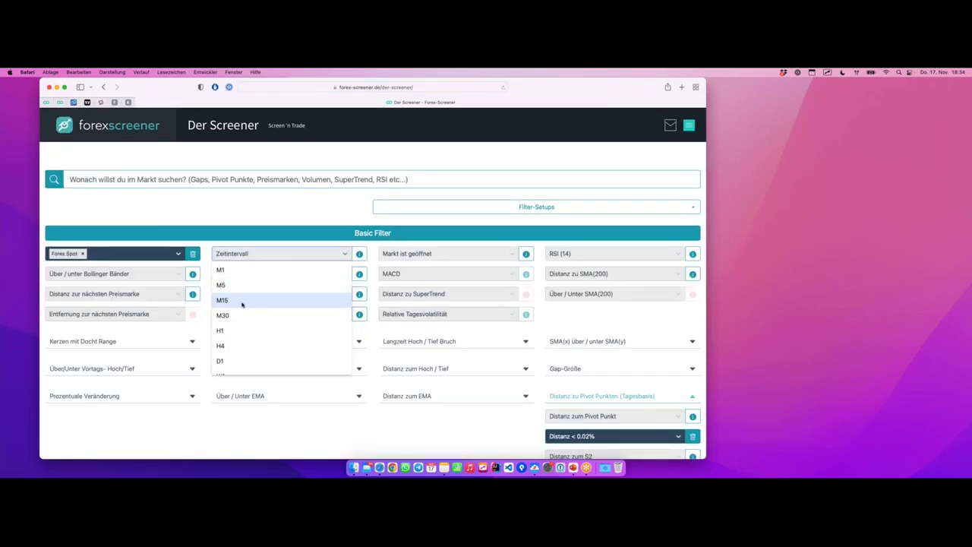
click(241, 300)
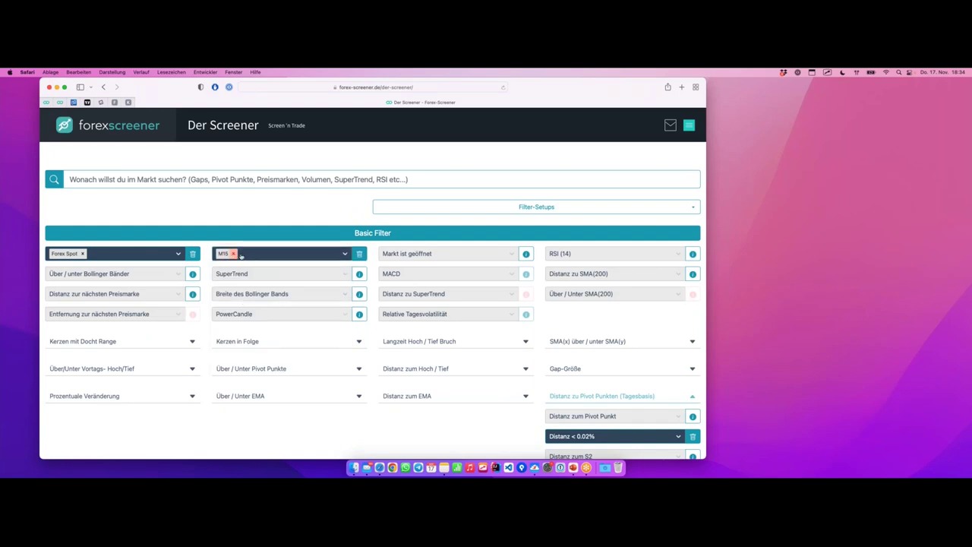
Set the time interval (Zeitintervall) to H1 and look at the resulting instrument cards
click(243, 257)
click(243, 329)
scroll(240, 273, down, 15)
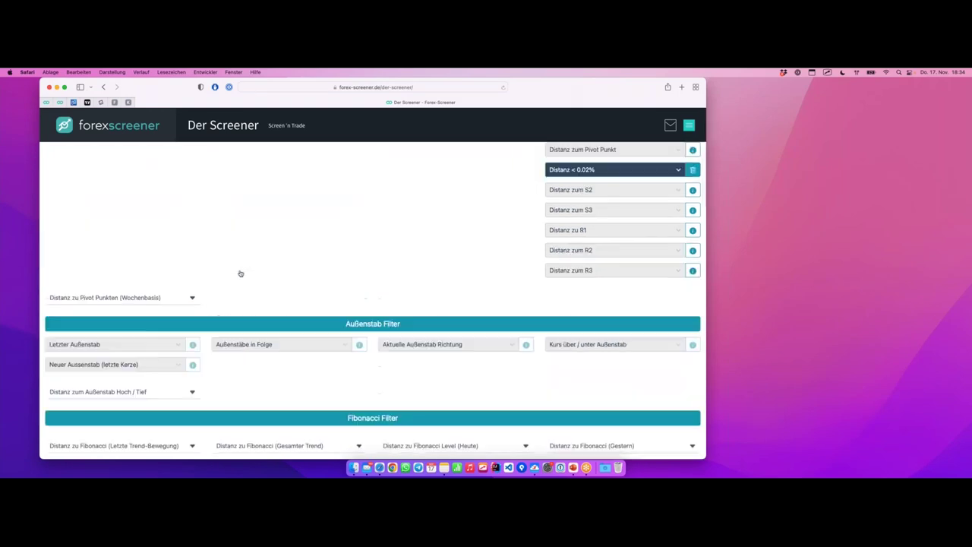
scroll(241, 272, down, 5)
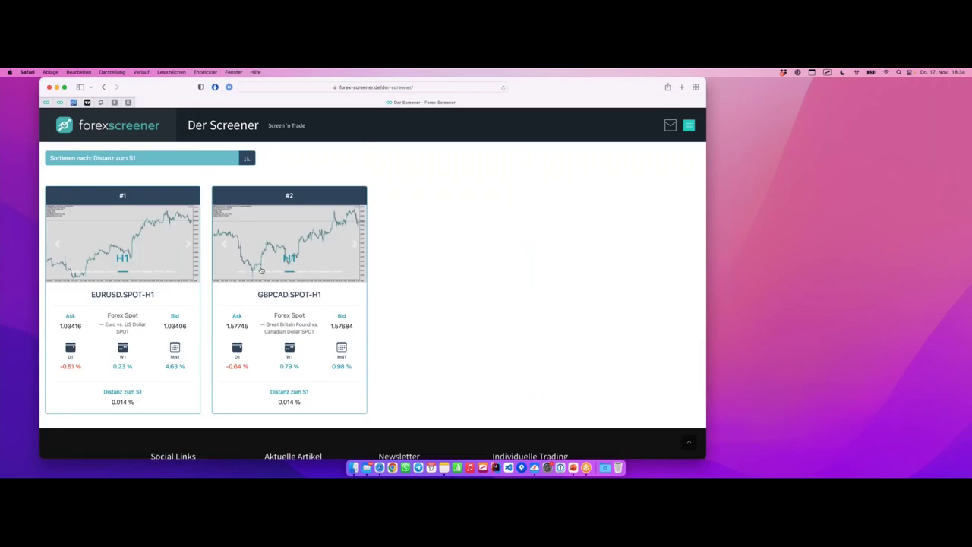
Switch to MetaTrader showing the GBPCAD.SPOT H1 chart and compress its price scale to fit more pivot levels
click(331, 323)
key(ctrl+Right)
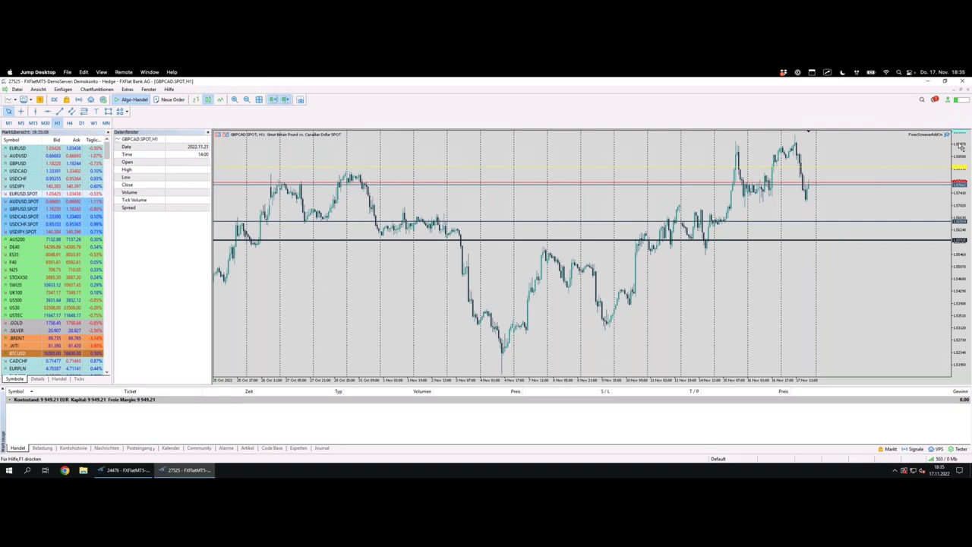
drag(958, 160, 958, 188)
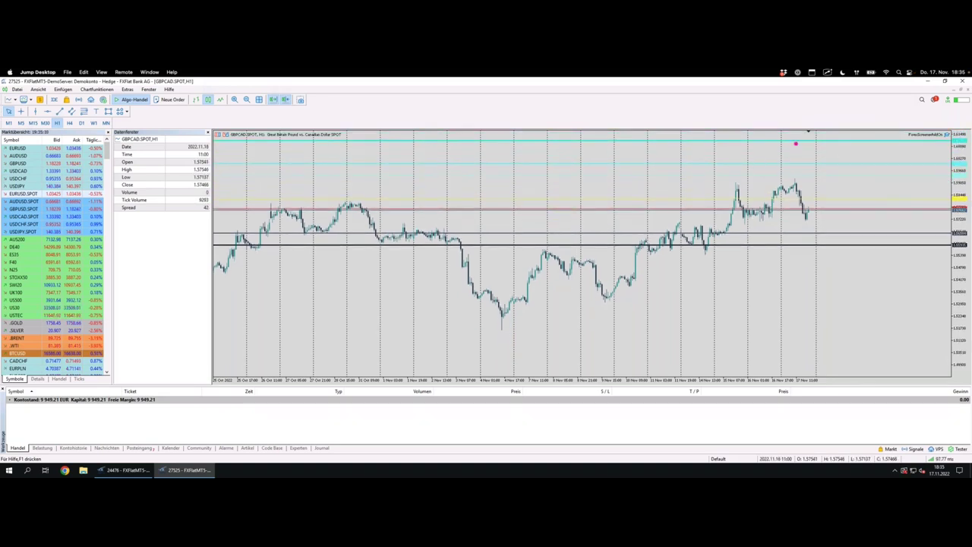
Examine the GBPCAD.SPOT H1 chart from 15 to 17 November, comparing the latest highs and lows with the daily pivot S1 line
drag(742, 135, 729, 156)
drag(735, 244, 790, 244)
drag(761, 199, 814, 199)
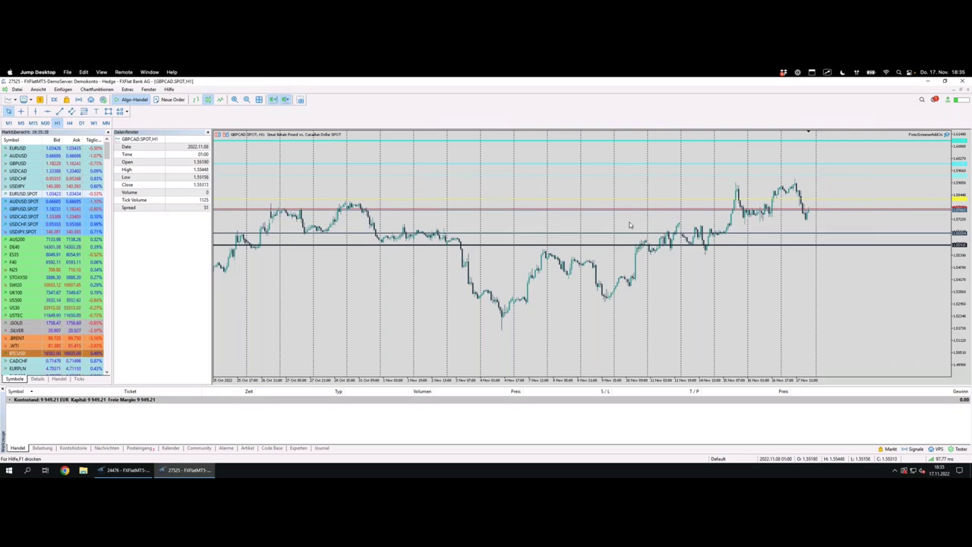
scroll(724, 222, up, 3)
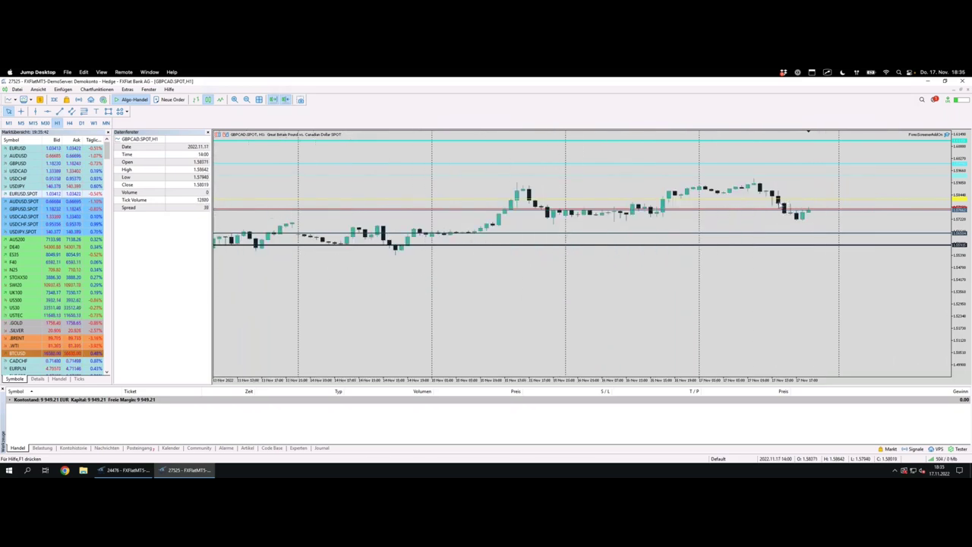
scroll(809, 211, down, 3)
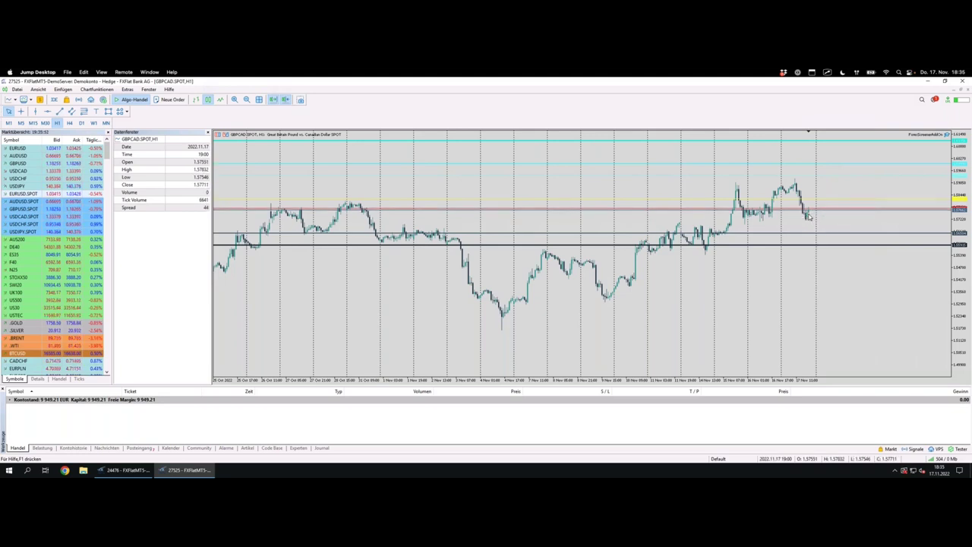
mouse_move(806, 218)
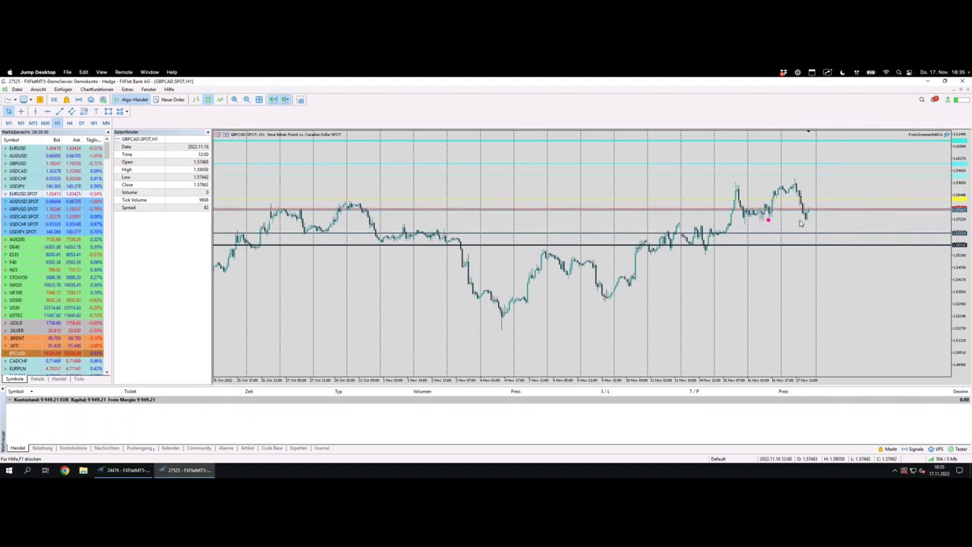
mouse_move(783, 219)
mouse_down()
mouse_move(742, 220)
mouse_move(807, 220)
mouse_up()
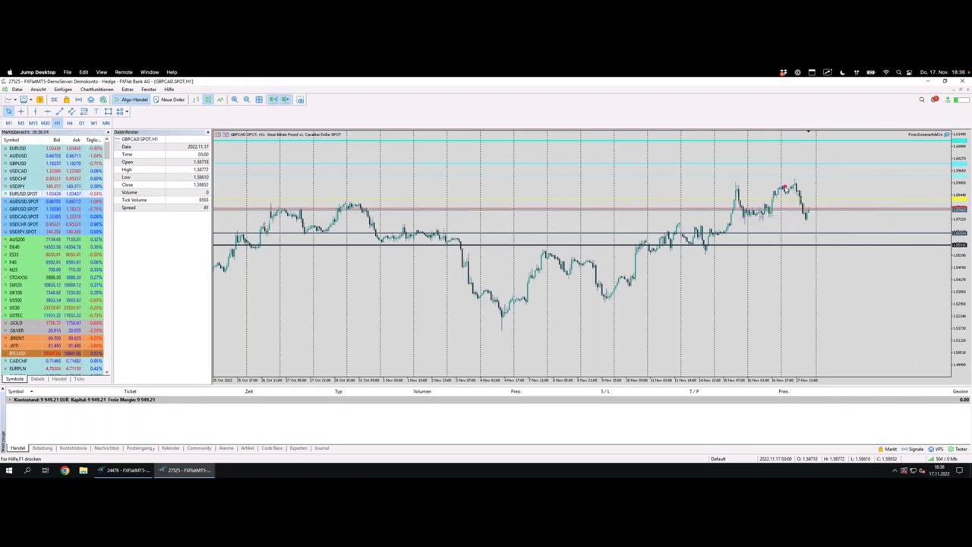
mouse_move(791, 189)
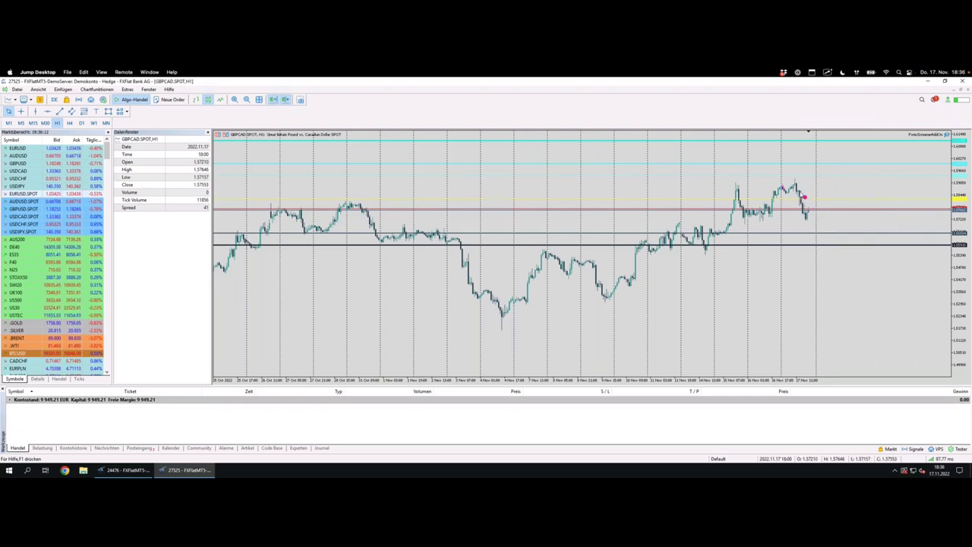
mouse_move(789, 190)
mouse_down()
mouse_move(798, 184)
mouse_move(807, 220)
mouse_up()
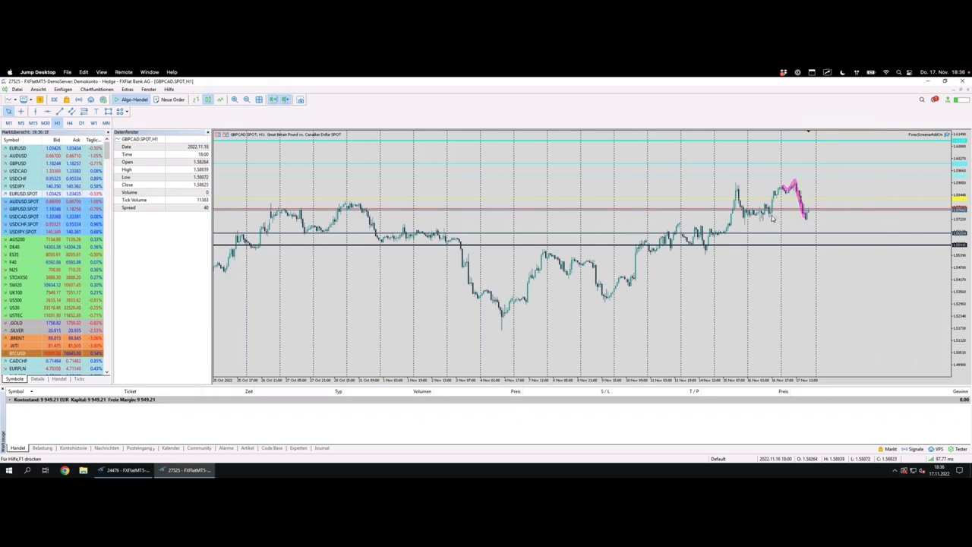
drag(777, 212, 807, 212)
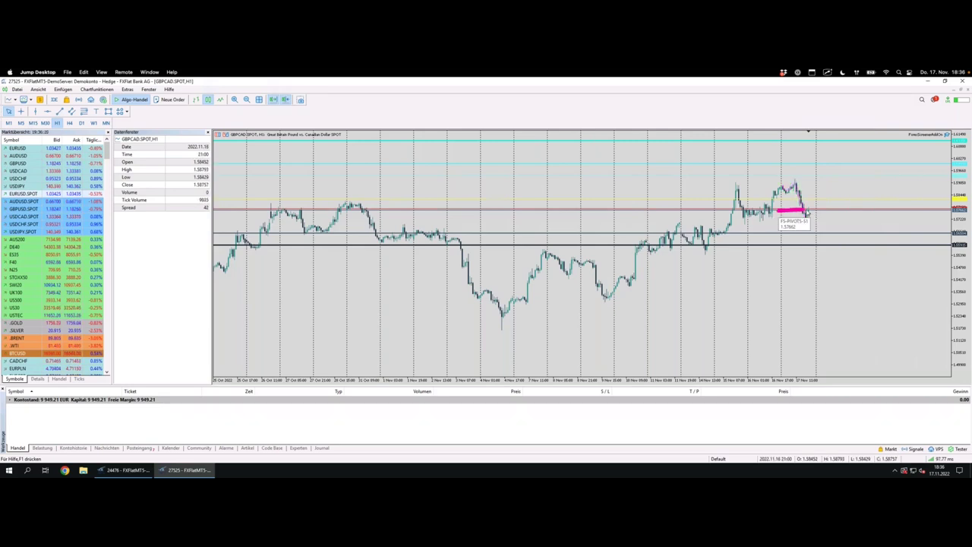
Enlarge the H1 candles and draw a thin rectangle along the support lows from 15 November past the latest candle
click(235, 99)
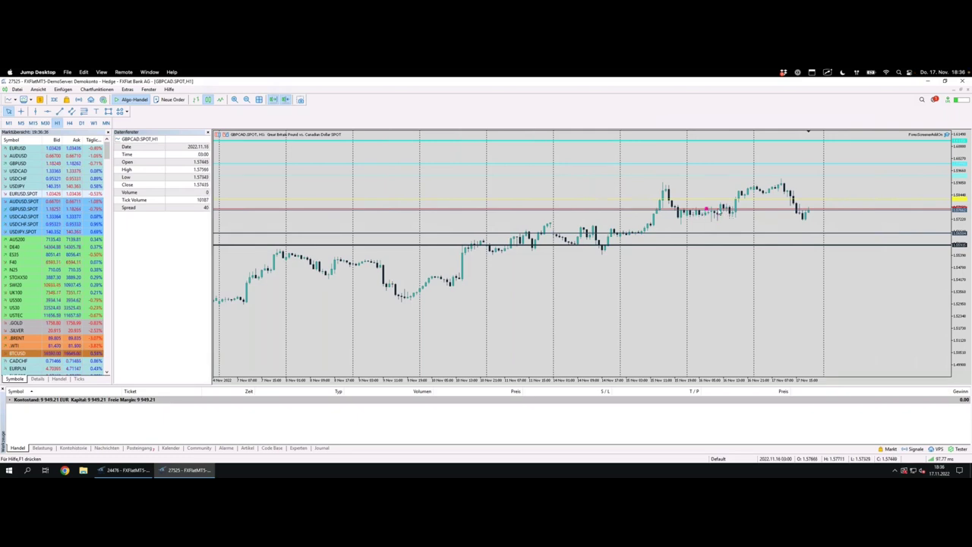
drag(678, 218, 735, 218)
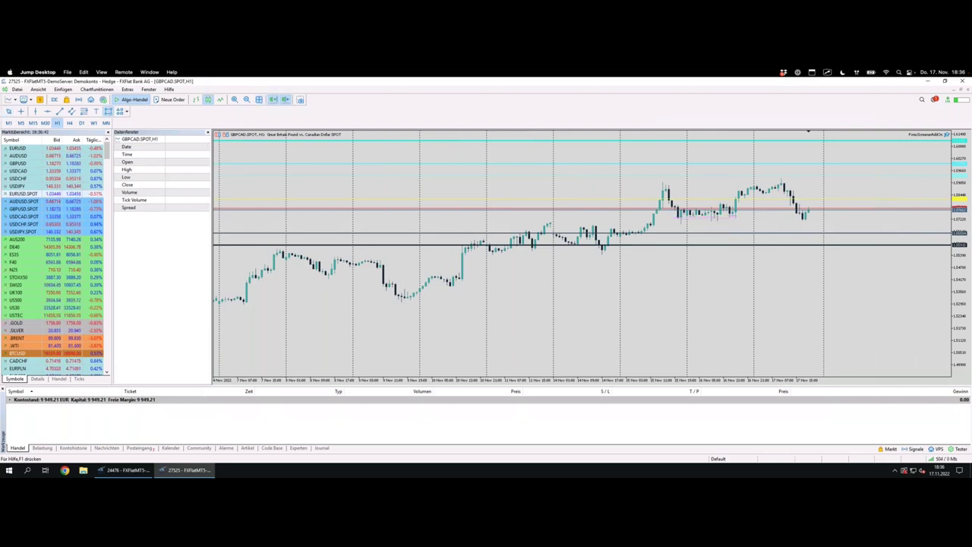
drag(720, 220, 819, 221)
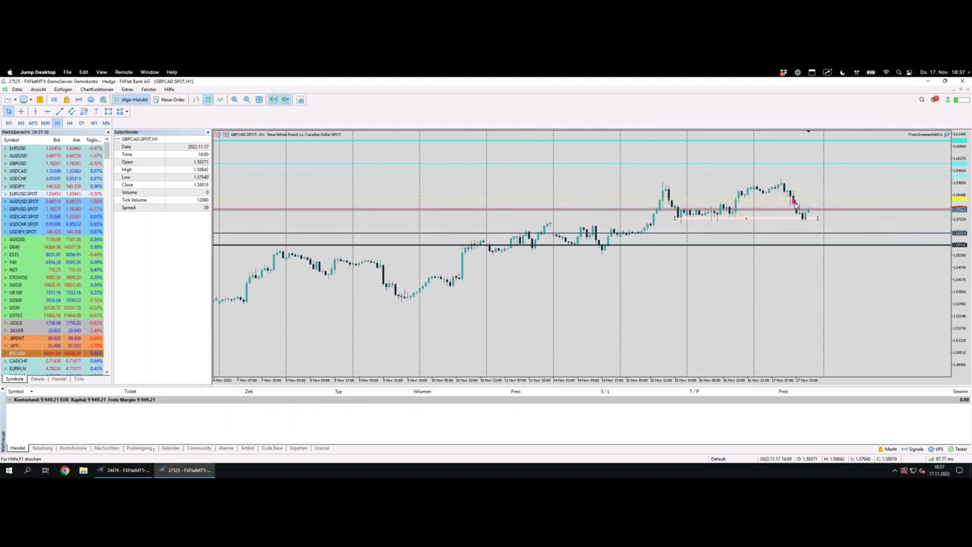
Examine the latest price drop in relation to the support rectangle and the pivot levels P, S1 and S2
drag(797, 209, 809, 193)
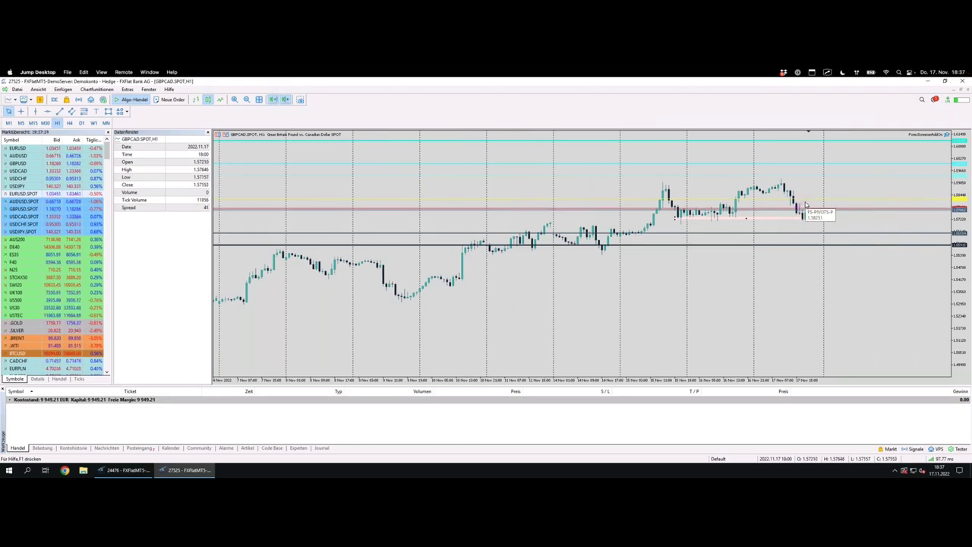
drag(802, 215, 805, 221)
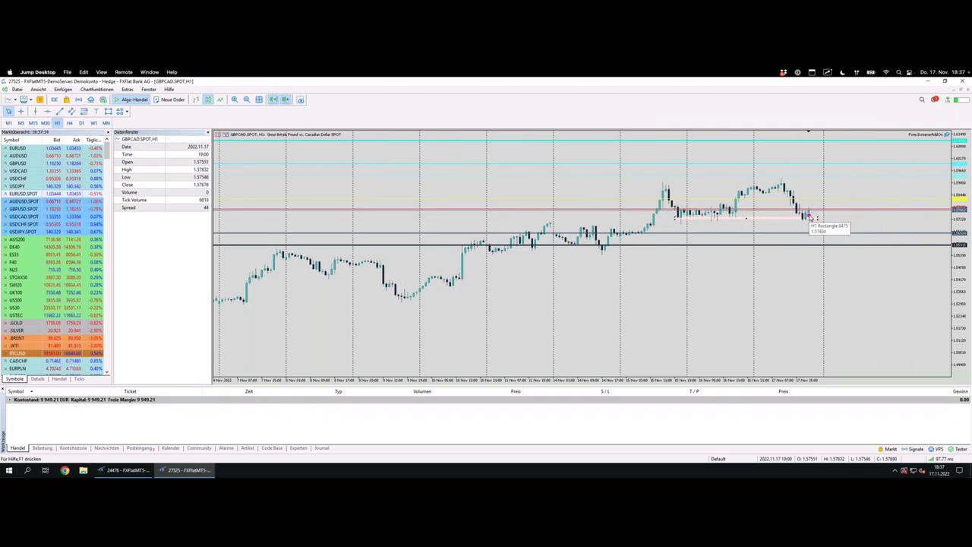
drag(766, 213, 822, 214)
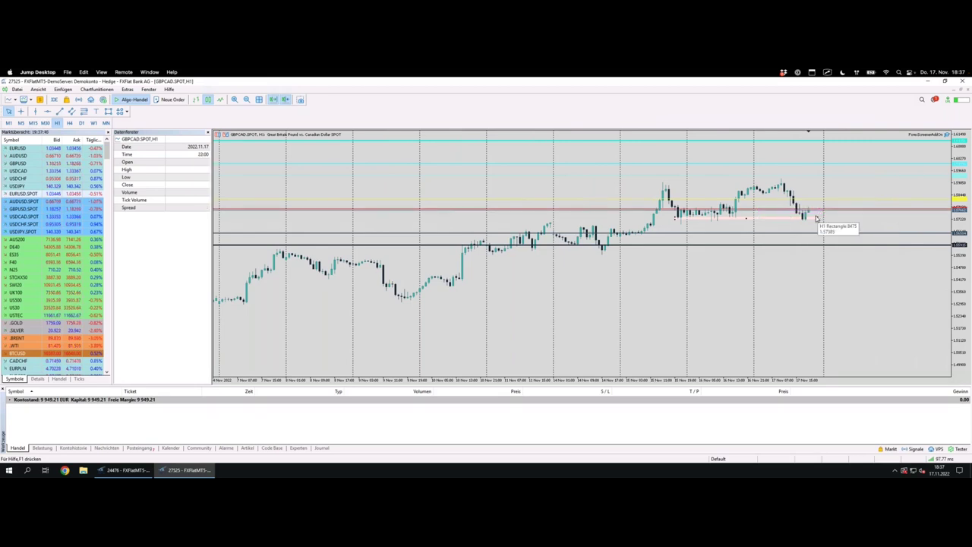
mouse_move(782, 183)
mouse_down()
mouse_move(802, 222)
mouse_move(807, 205)
mouse_move(824, 243)
mouse_up()
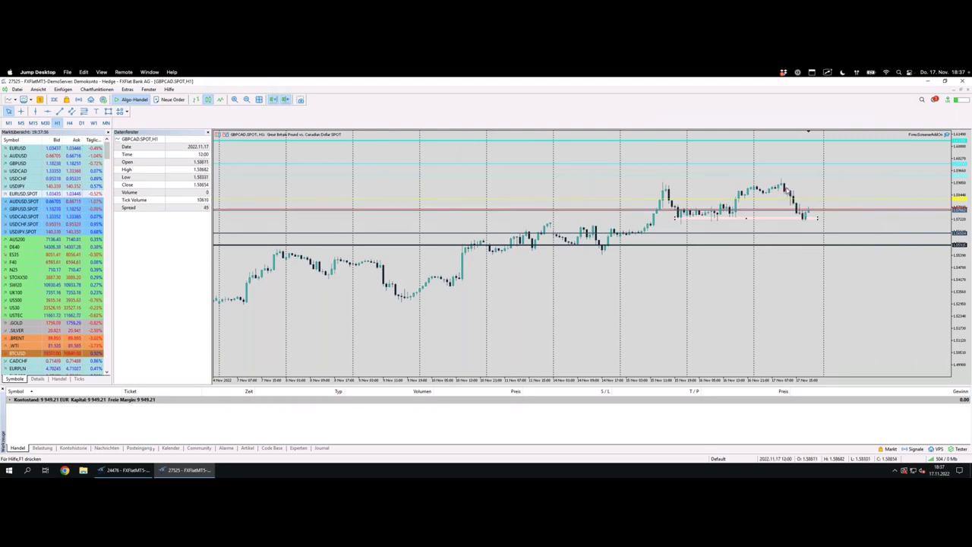
mouse_move(784, 186)
mouse_down()
mouse_move(800, 218)
mouse_move(815, 201)
mouse_move(828, 235)
mouse_up()
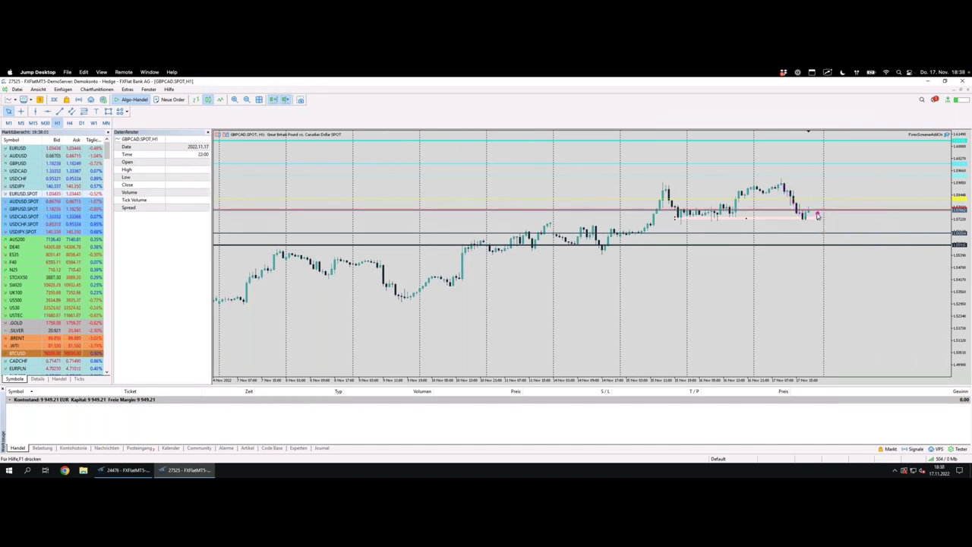
mouse_move(803, 221)
mouse_down()
mouse_move(792, 218)
mouse_move(811, 219)
mouse_up()
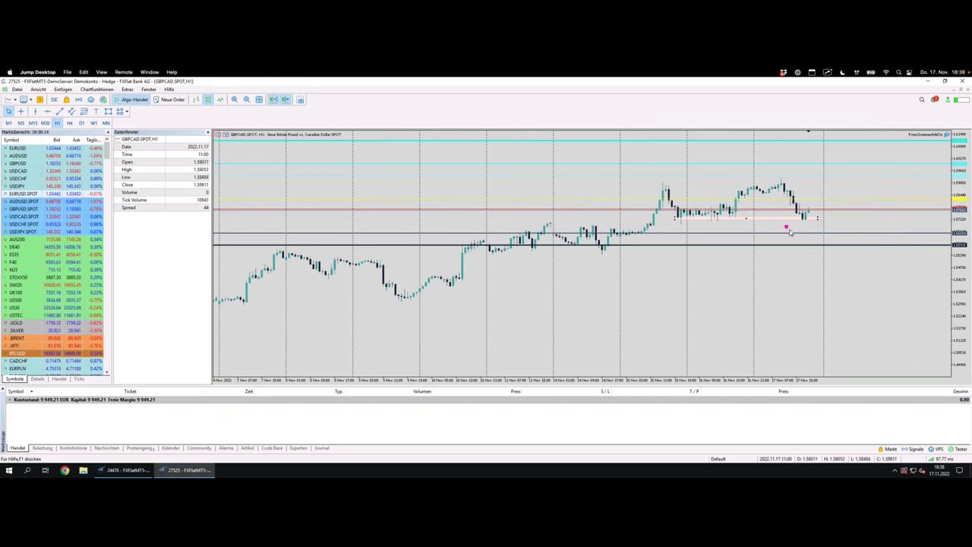
drag(796, 233, 825, 233)
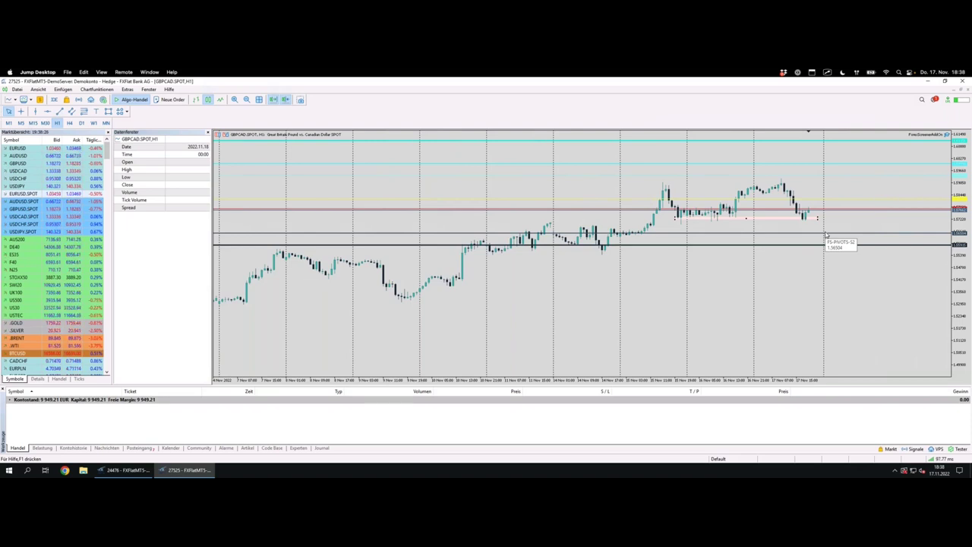
Change the GBPCAD.SPOT chart to the M15 timeframe and inspect price at the support rectangle
click(40, 124)
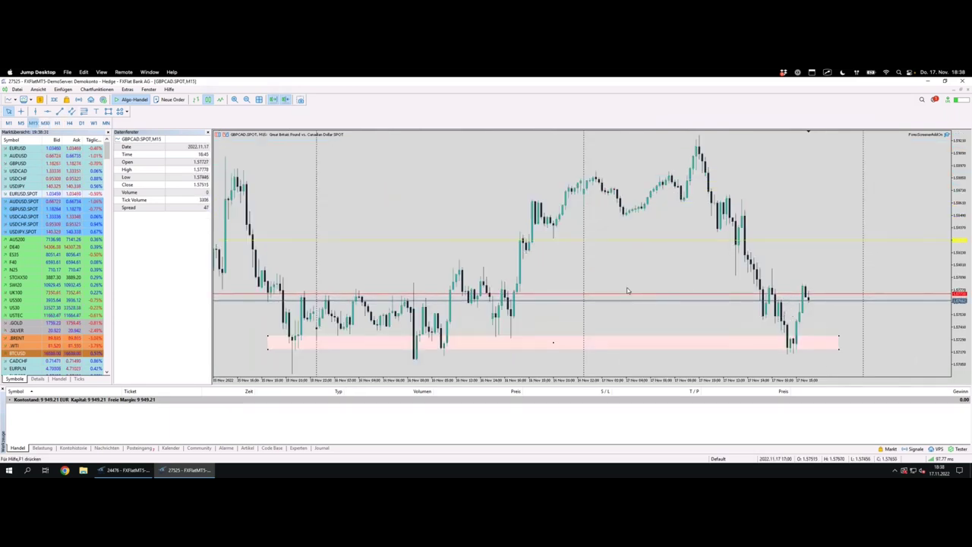
scroll(832, 305, up, 1)
scroll(826, 300, down, 1)
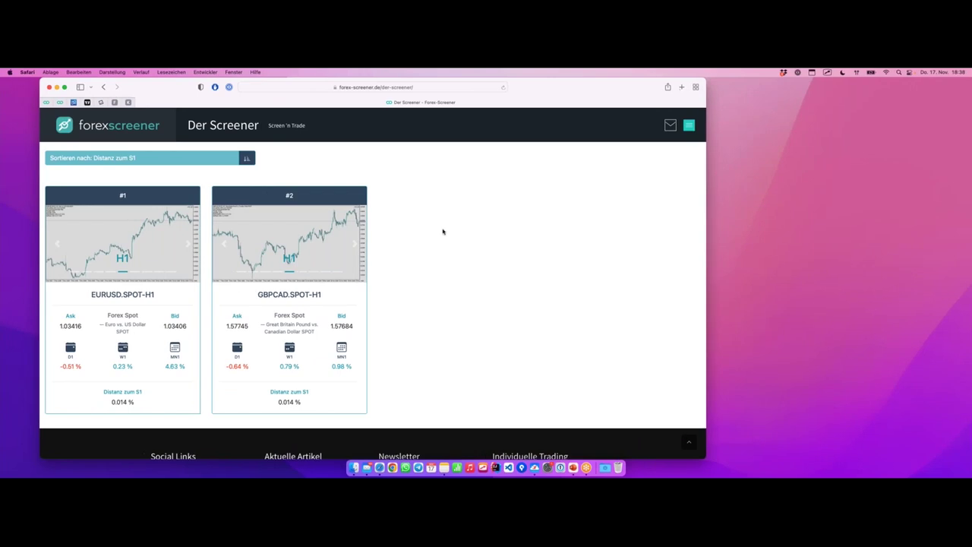
Back in the screener, clear the S1 distance and time interval filters and switch to the presentation slides
scroll(437, 229, up, 1)
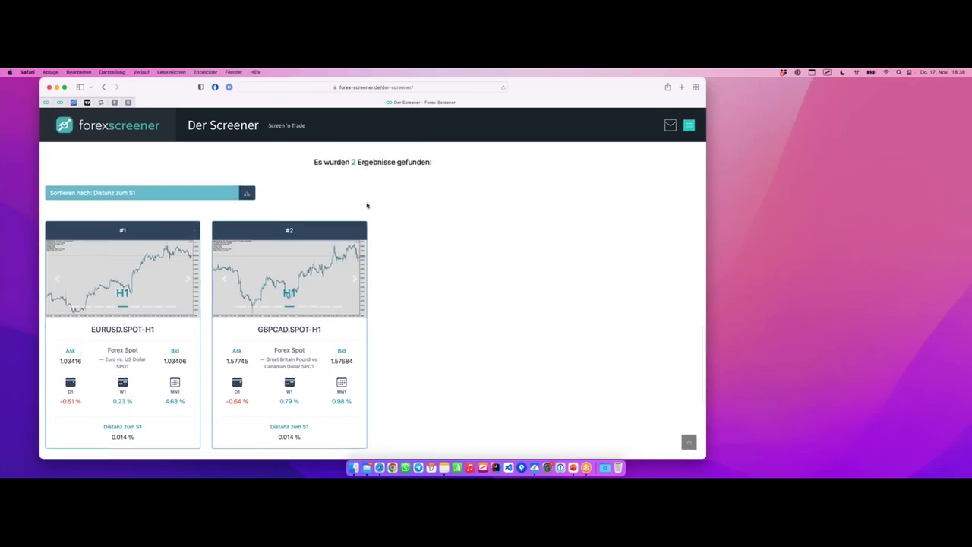
scroll(367, 205, up, 10)
scroll(366, 201, up, 5)
scroll(441, 226, down, 2)
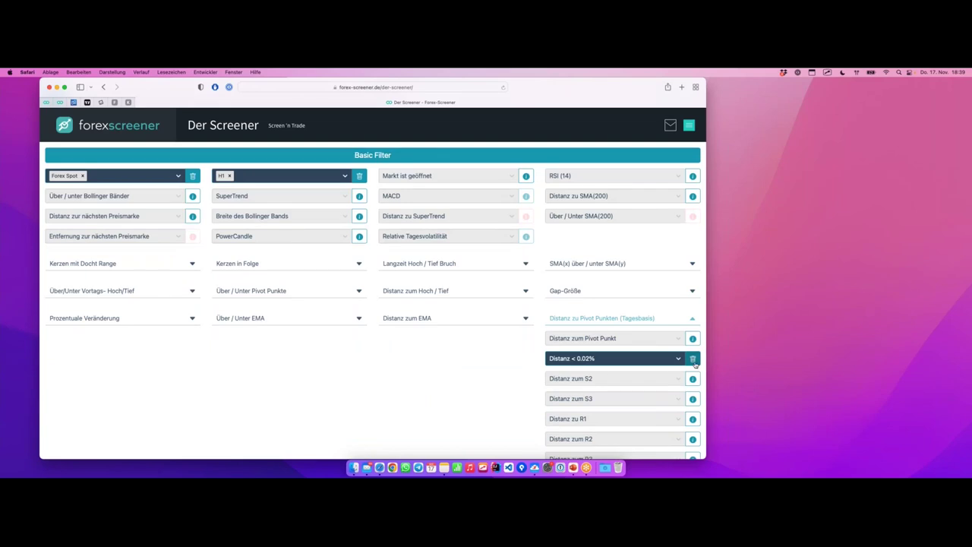
click(692, 358)
click(359, 176)
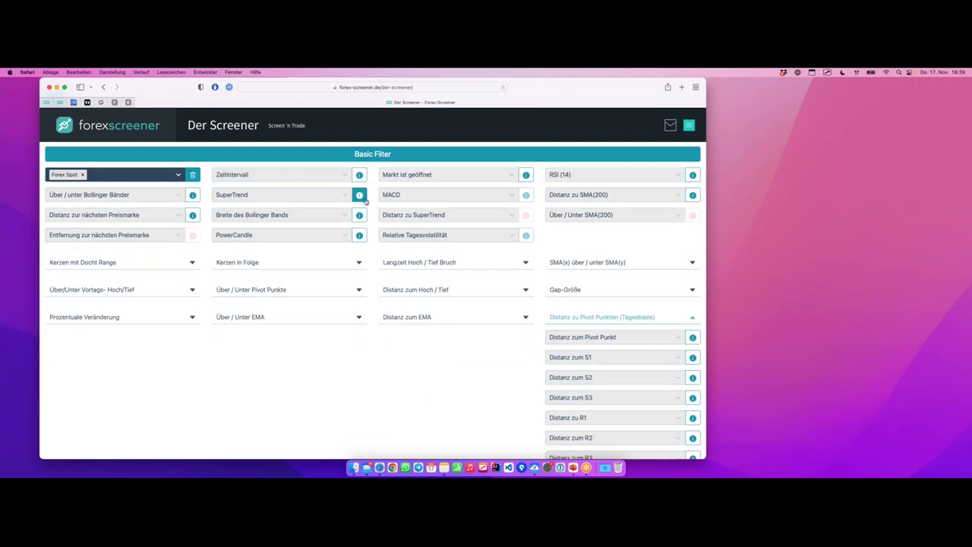
key(ctrl+Left)
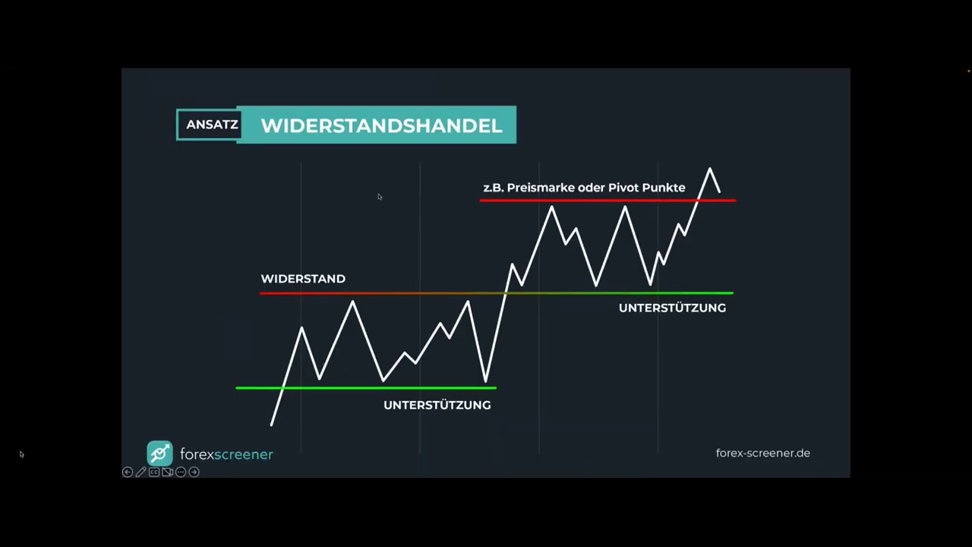
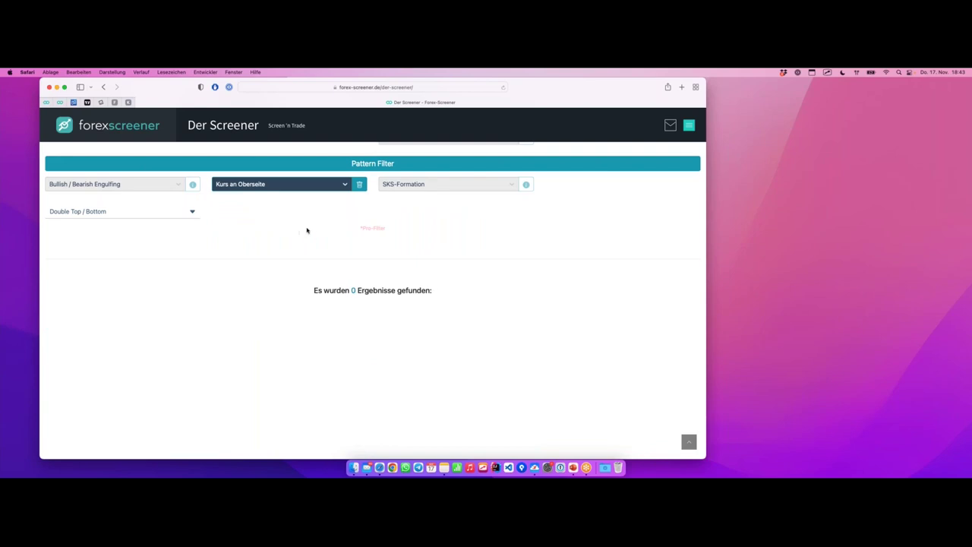
In the screener, try the Rectangle Formation filter with Kurs an Unterseite and clear it again
click(330, 187)
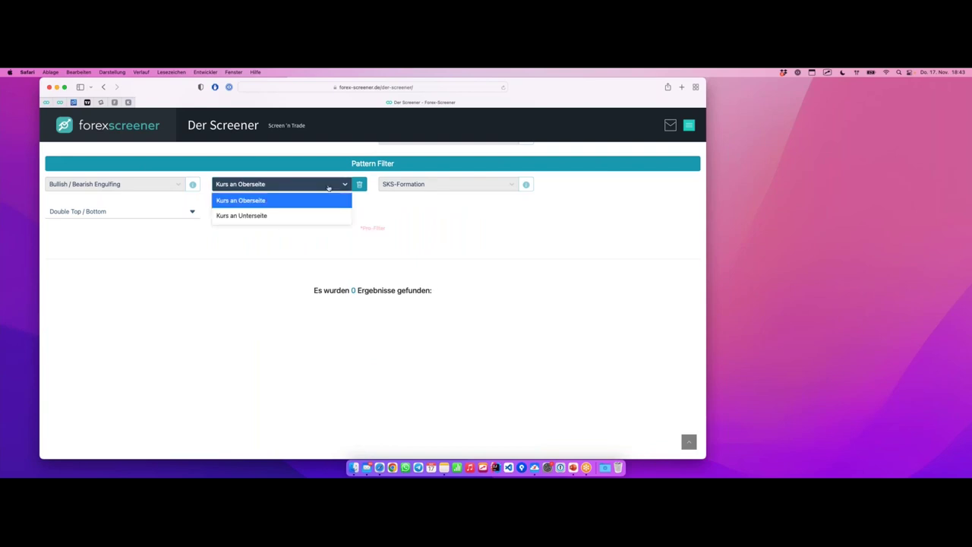
click(271, 217)
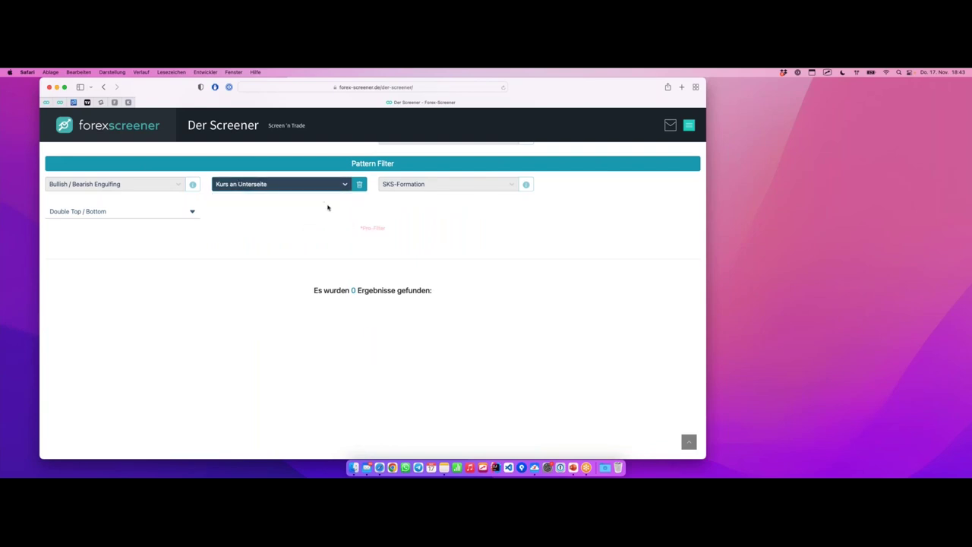
click(360, 185)
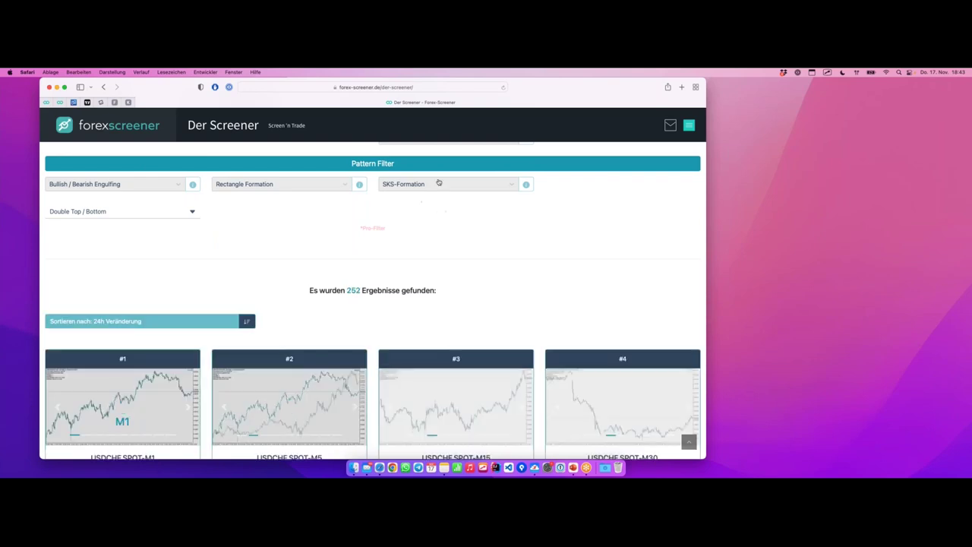
Filter the instruments by a Double Top as Double Formation and look at the resulting card
click(73, 212)
click(119, 237)
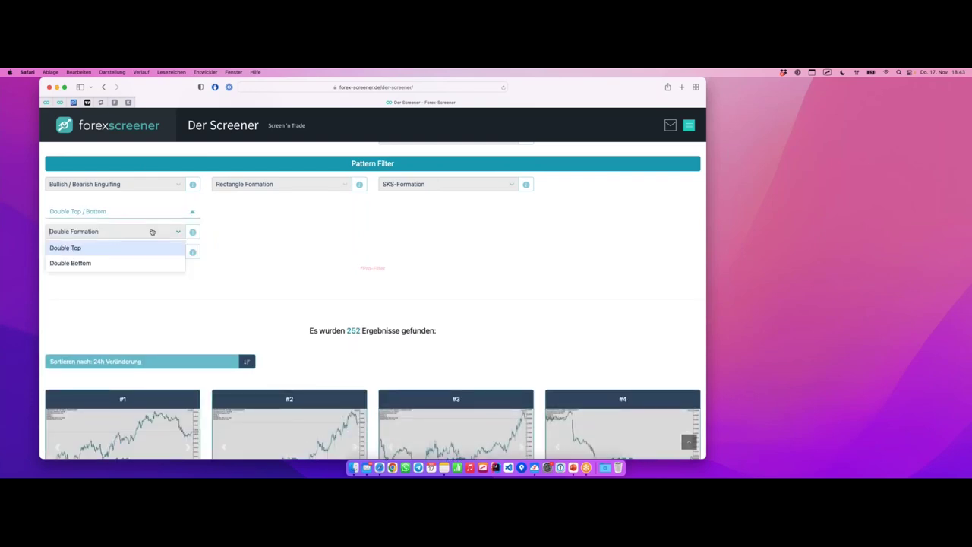
click(99, 247)
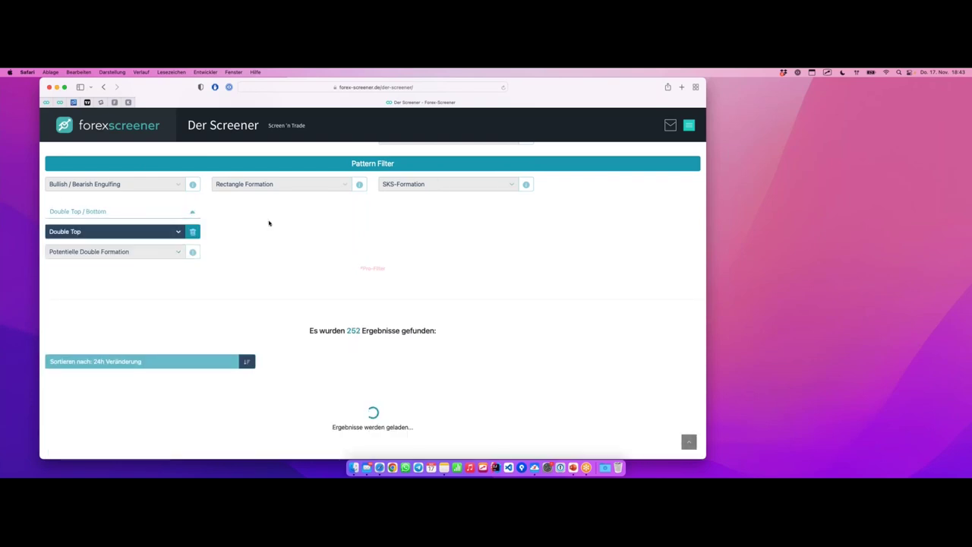
scroll(295, 219, down, 3)
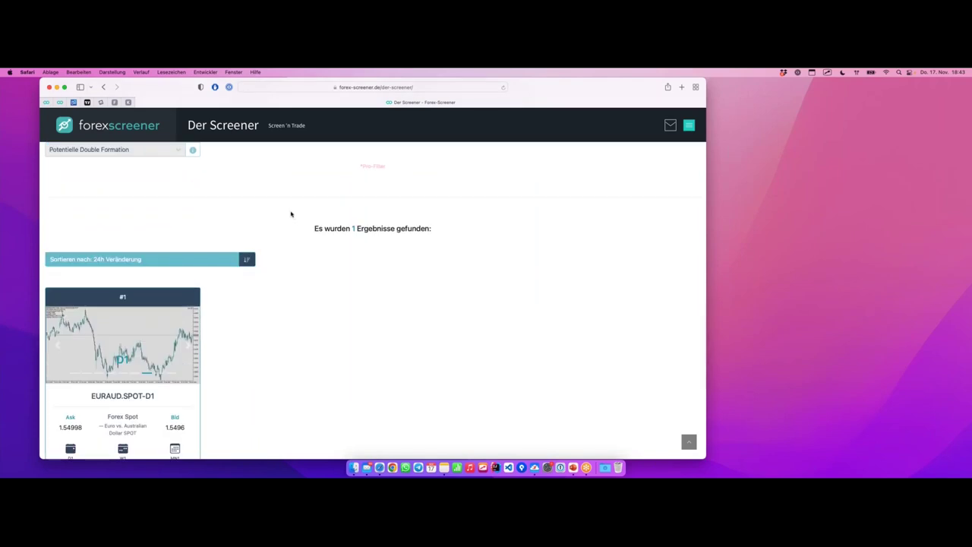
Open the chart of the EURAUD.SPOT-D1 Double Top result in MetaTrader
scroll(269, 220, down, 3)
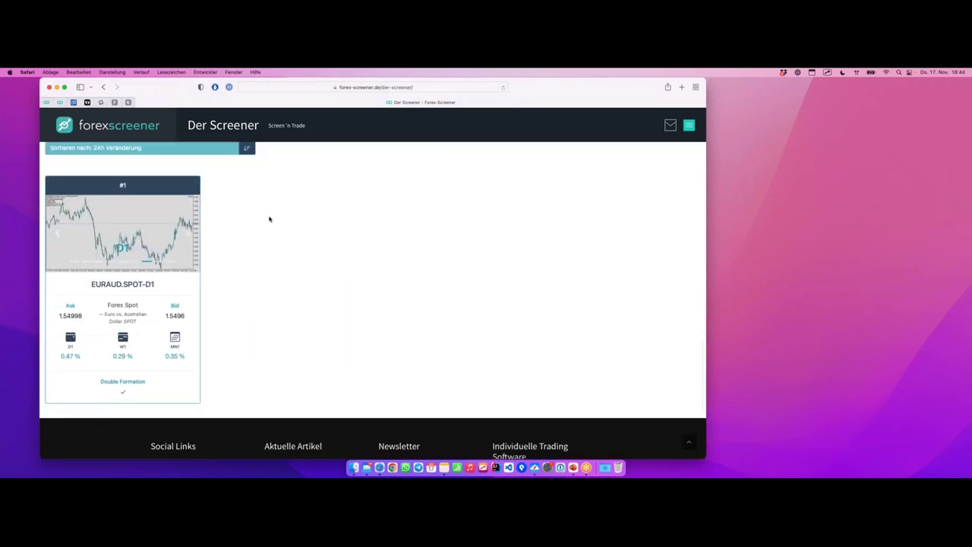
click(160, 320)
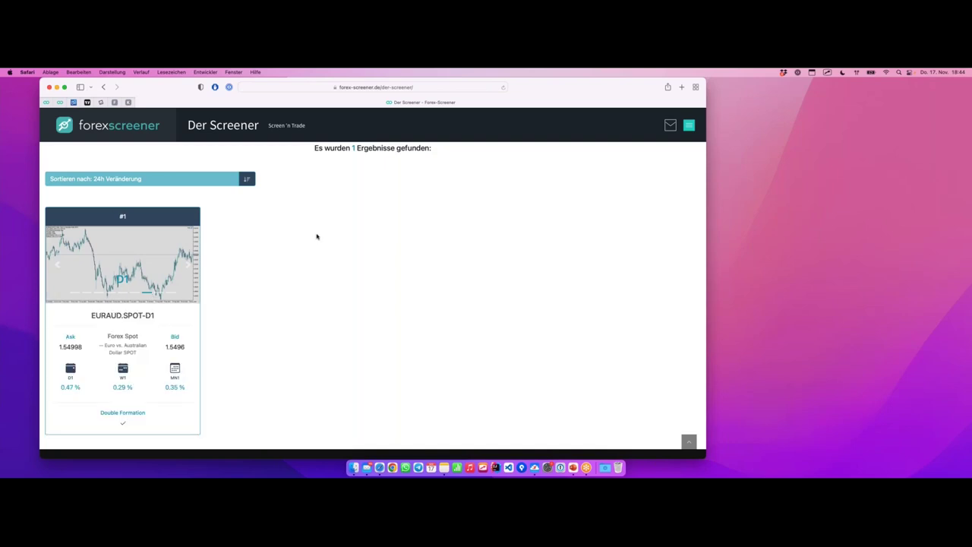
key(ctrl+Right)
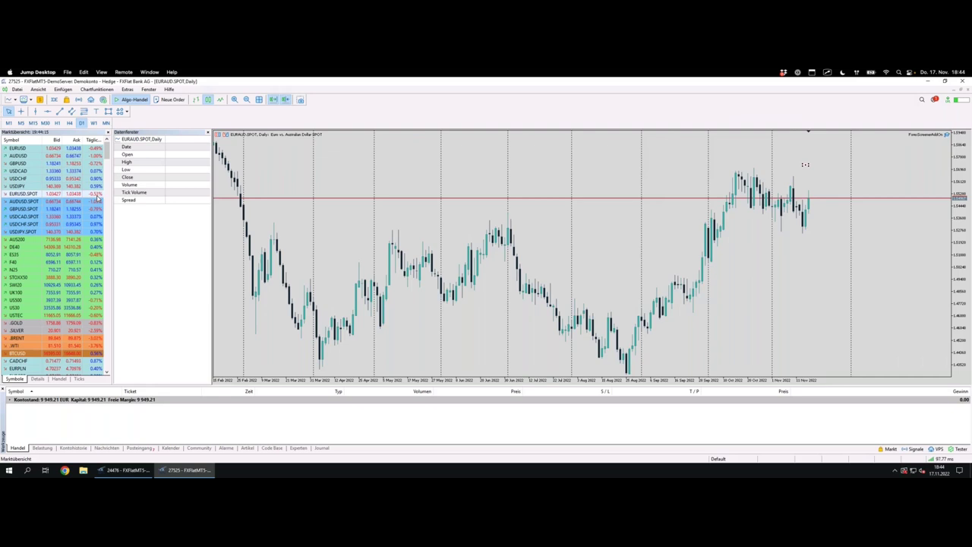
Show the Navigator, look through its program list, and examine the double top on the EURAUD.SPOT daily chart
key(ctrl+n)
drag(207, 167, 195, 332)
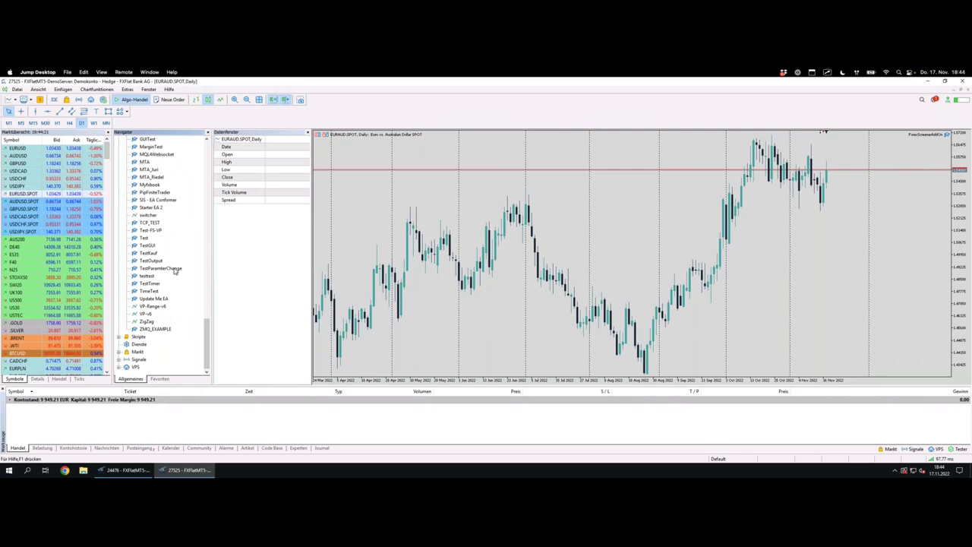
mouse_move(211, 325)
mouse_down()
mouse_move(215, 275)
mouse_move(219, 331)
mouse_move(218, 319)
mouse_up()
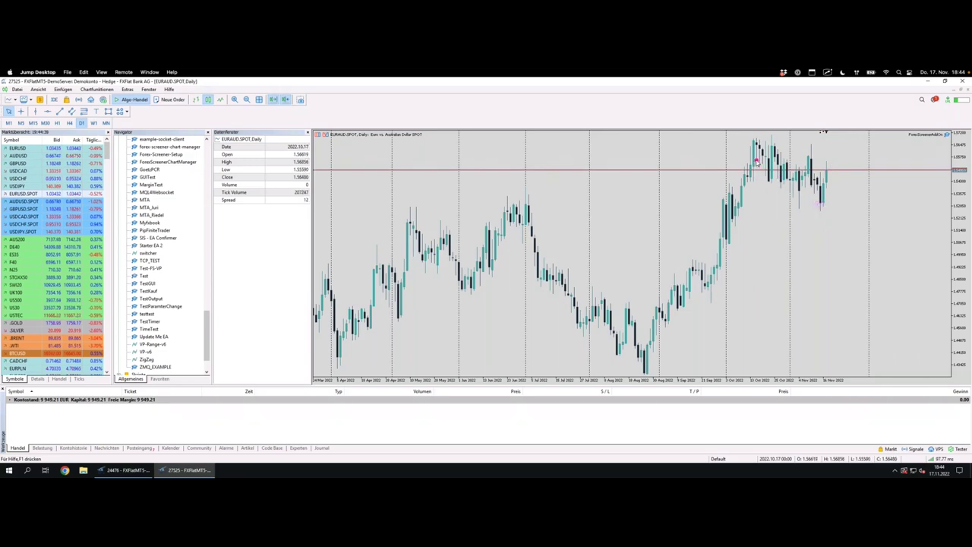
mouse_move(711, 295)
mouse_down()
mouse_move(758, 143)
mouse_move(790, 197)
mouse_move(811, 144)
mouse_move(815, 167)
mouse_up()
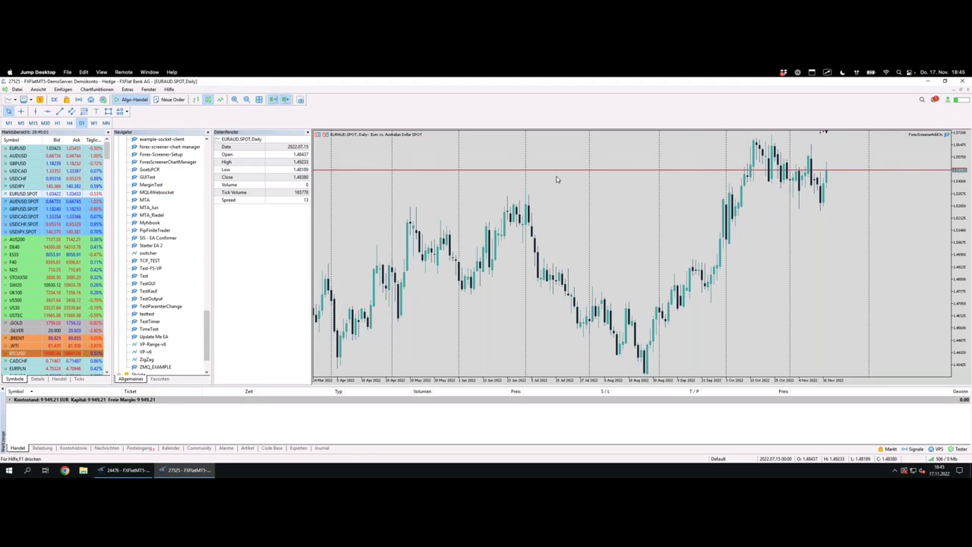
Return to the screener and clear the Double Top filter
key(ctrl+Left)
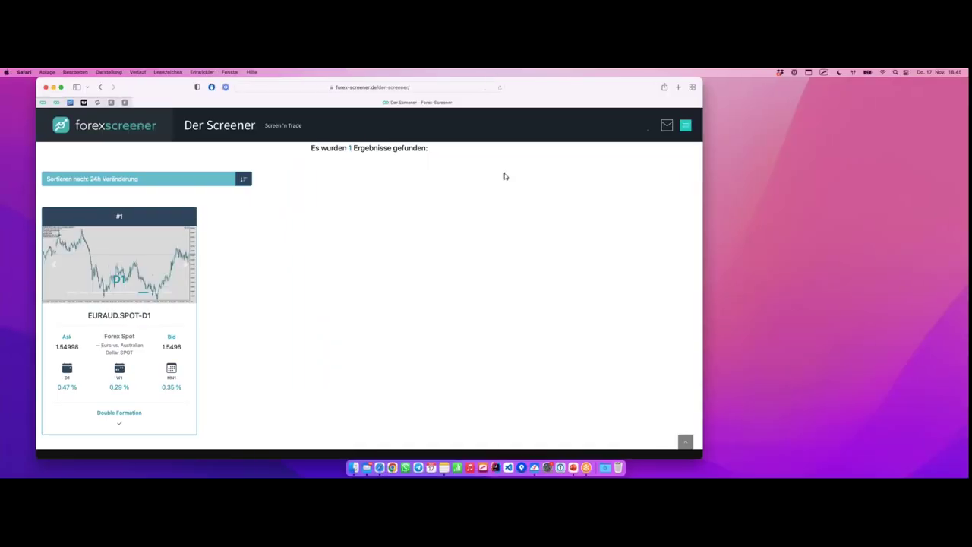
scroll(295, 229, up, 5)
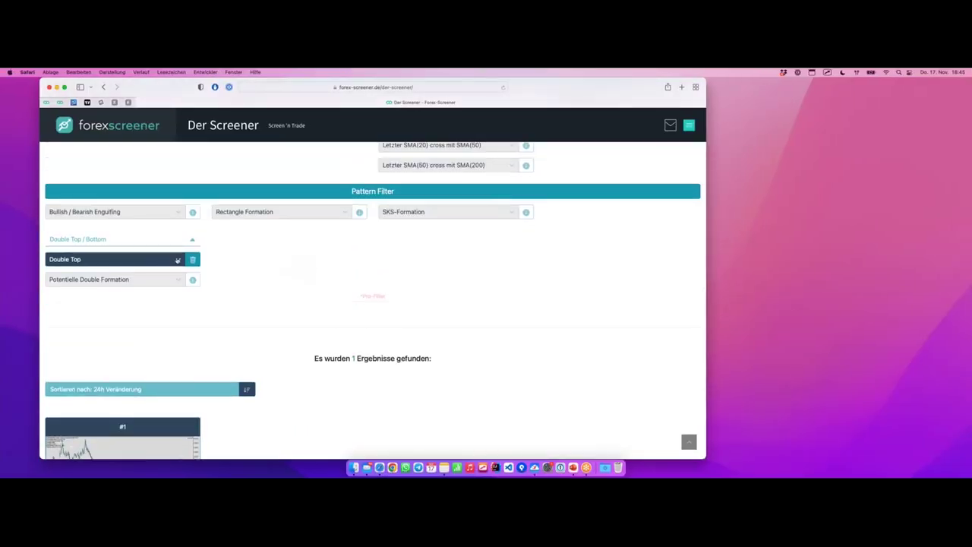
click(177, 260)
scroll(378, 270, up, 3)
Try the SKS-Formation option in the pattern filter and switch it to inverse SKS Formation
click(477, 312)
click(476, 312)
click(472, 315)
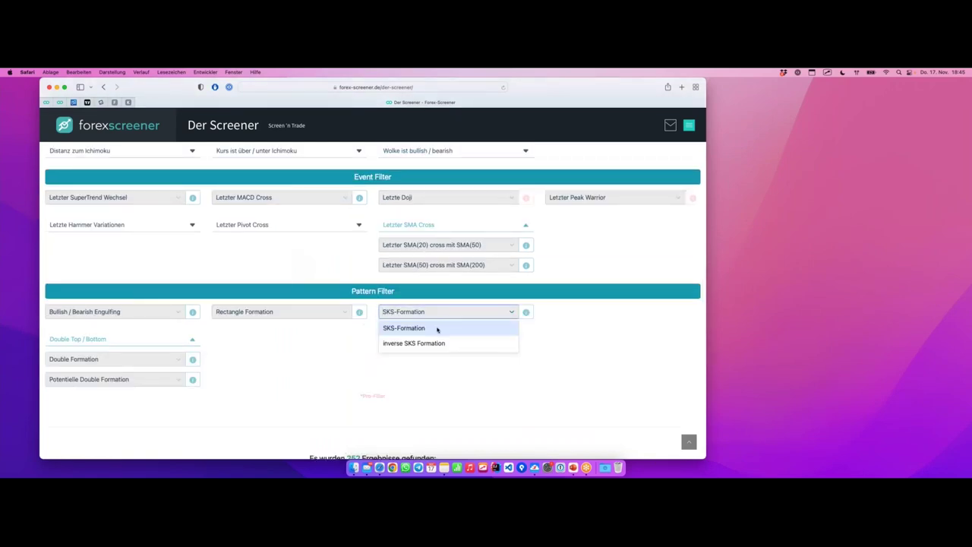
click(436, 329)
scroll(487, 296, up, 5)
click(456, 226)
click(423, 260)
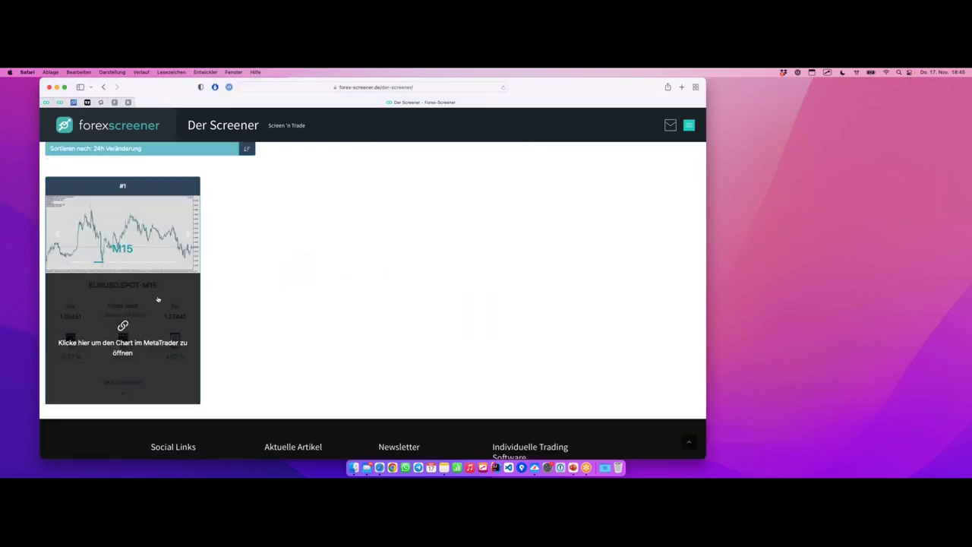
Open the EURUSD.SPOT-M15 result's chart in MetaTrader and close the Navigator
click(161, 298)
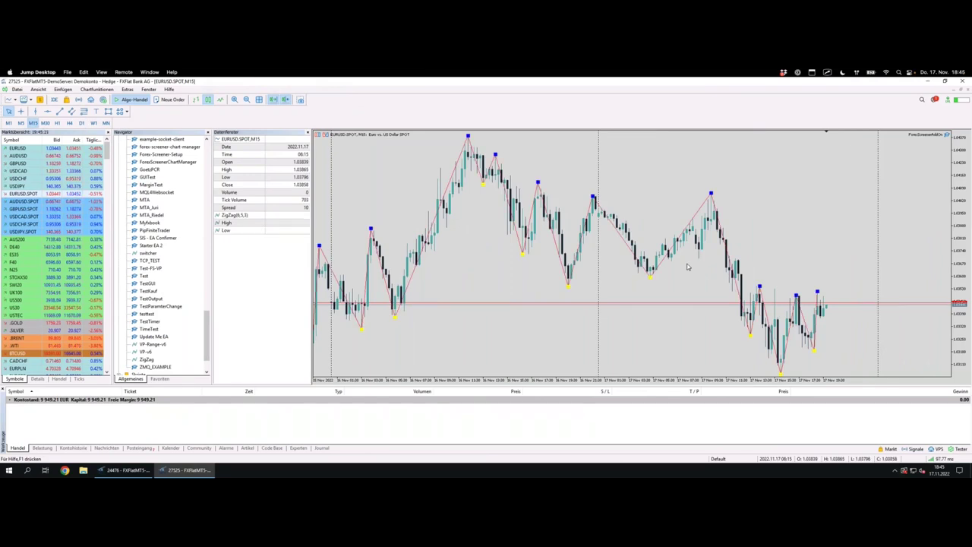
click(207, 132)
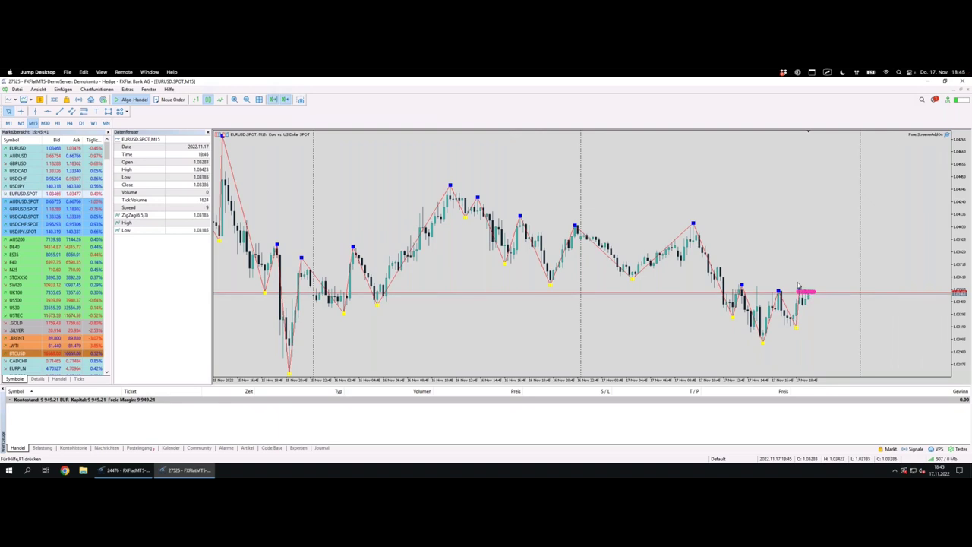
Trace the neckline across the recent highs of the EURUSD.SPOT M15 formation and the possible upward breakout
drag(727, 285, 826, 285)
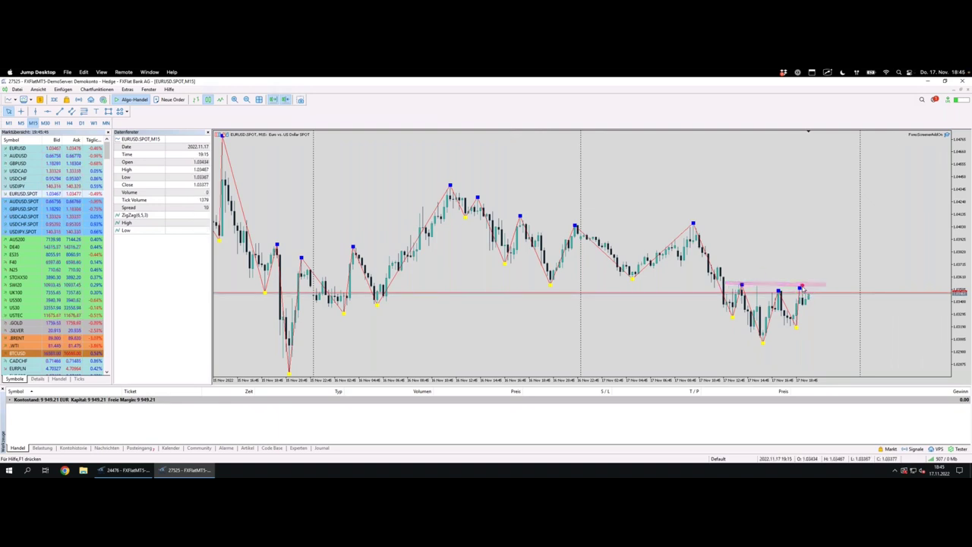
mouse_move(740, 288)
mouse_down()
mouse_move(815, 287)
mouse_move(609, 283)
mouse_move(837, 286)
mouse_up()
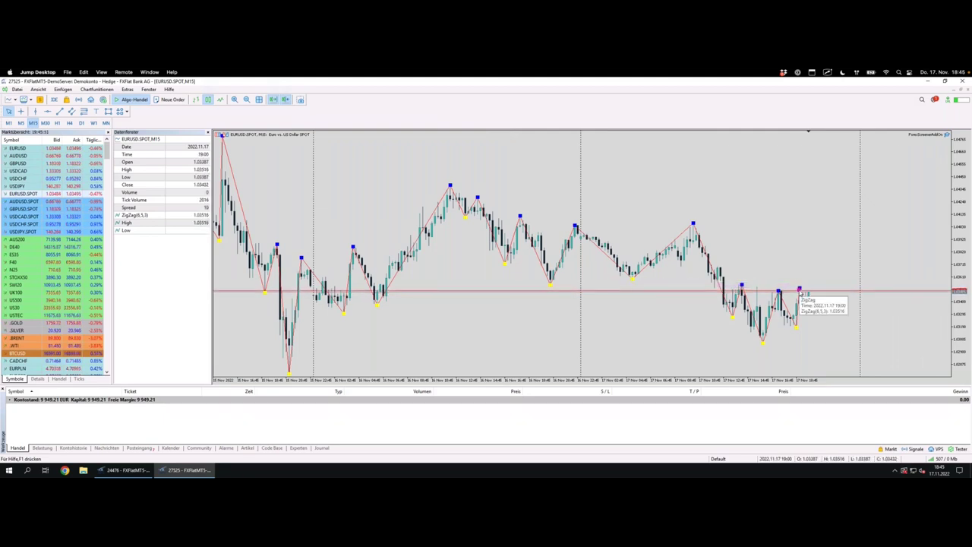
mouse_move(802, 303)
mouse_down()
mouse_move(821, 272)
mouse_move(828, 293)
mouse_move(852, 229)
mouse_up()
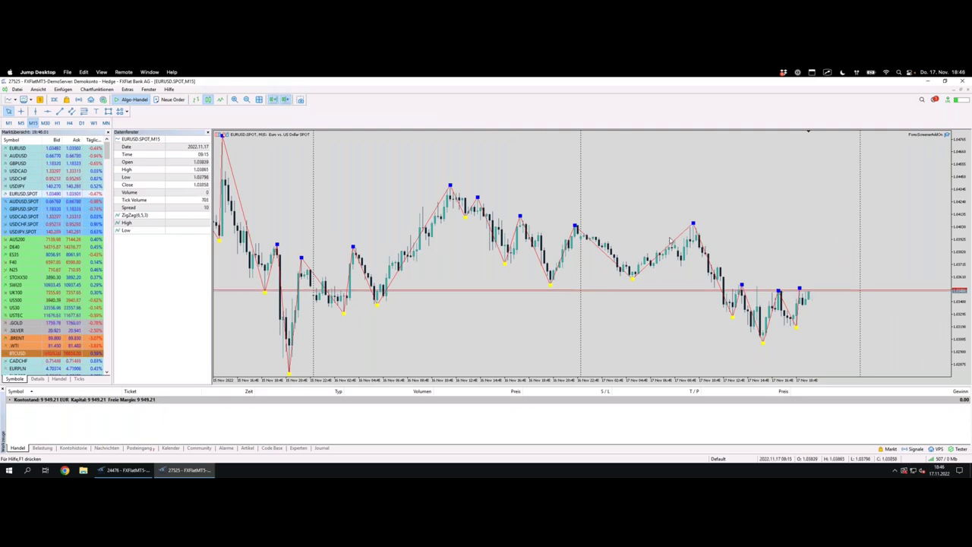
Return to the screener and search the available filters for "hamm"
key(ctrl+Left)
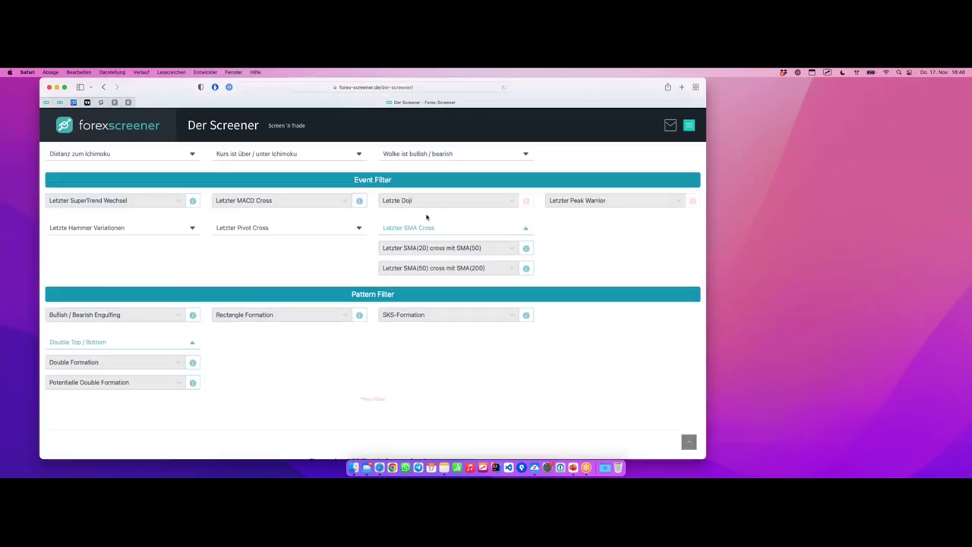
scroll(430, 216, up, 10)
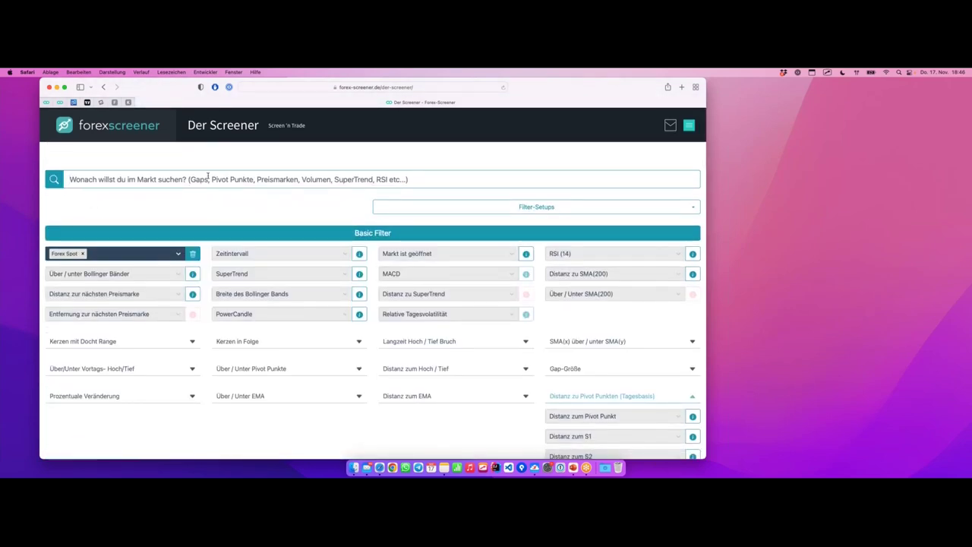
click(207, 176)
text(hamm)
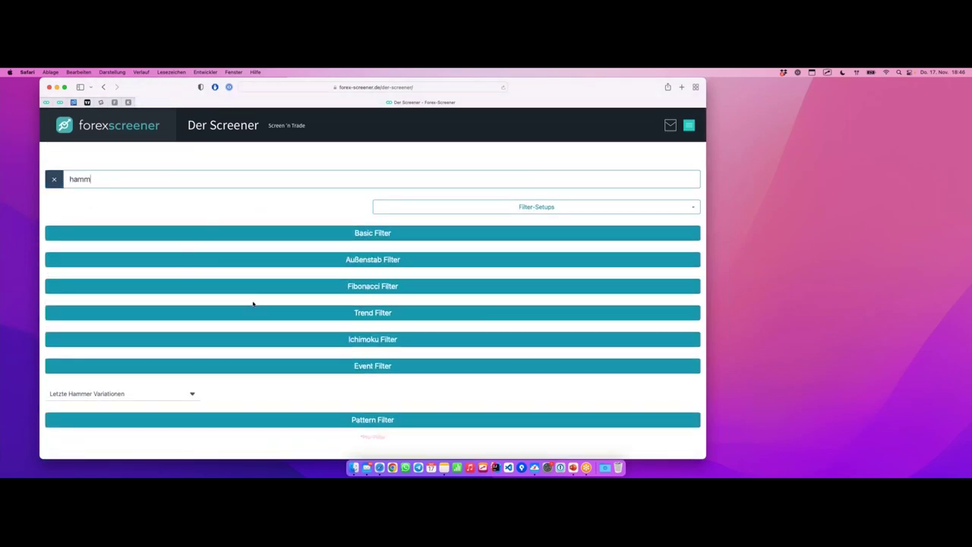
Expand Letzte Hammer Variationen and set the Letzter Hammer filter to Vor 1 Kerze
scroll(213, 307, down, 2)
click(160, 308)
click(98, 327)
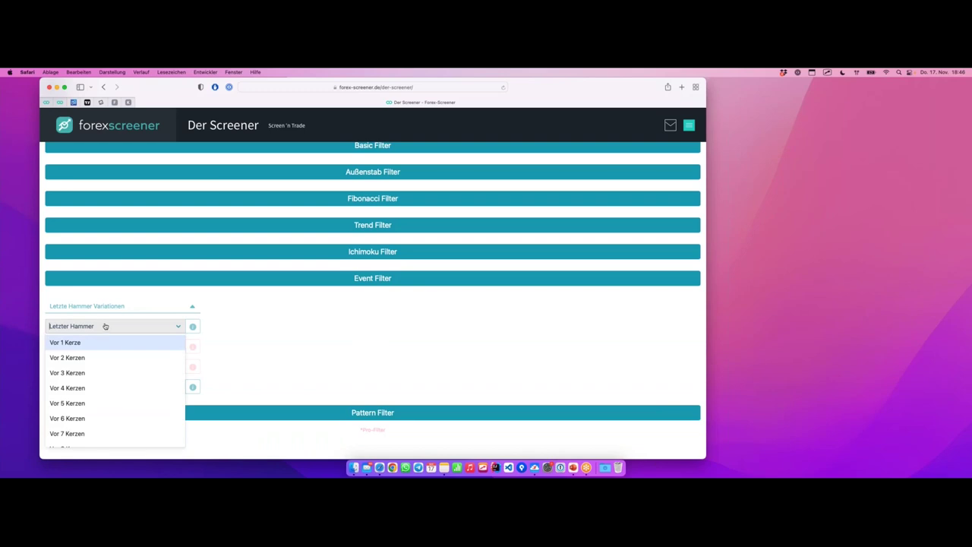
click(98, 296)
scroll(261, 287, down, 3)
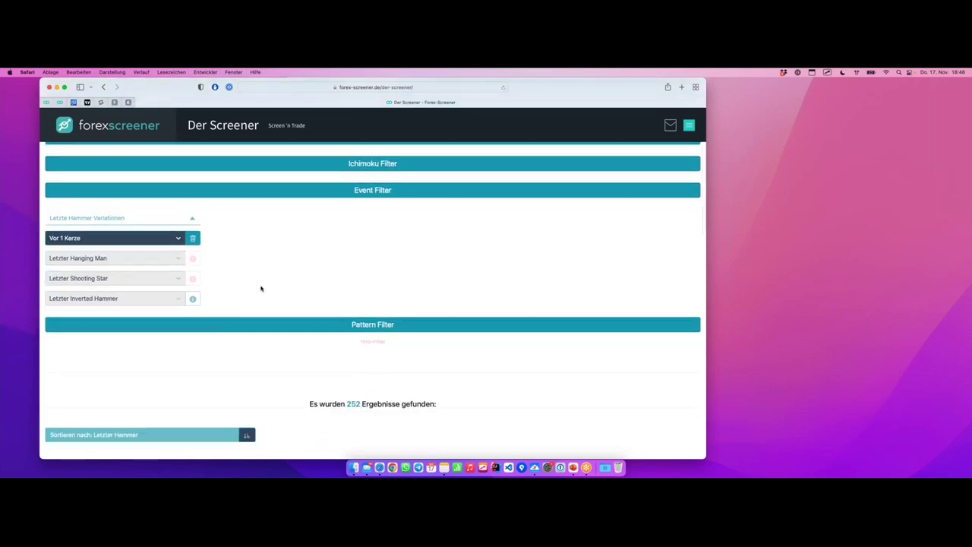
Clear the filter search text and change the Letzter Hammer filter to Vor 2 Kerzen
scroll(265, 278, up, 3)
scroll(266, 278, up, 10)
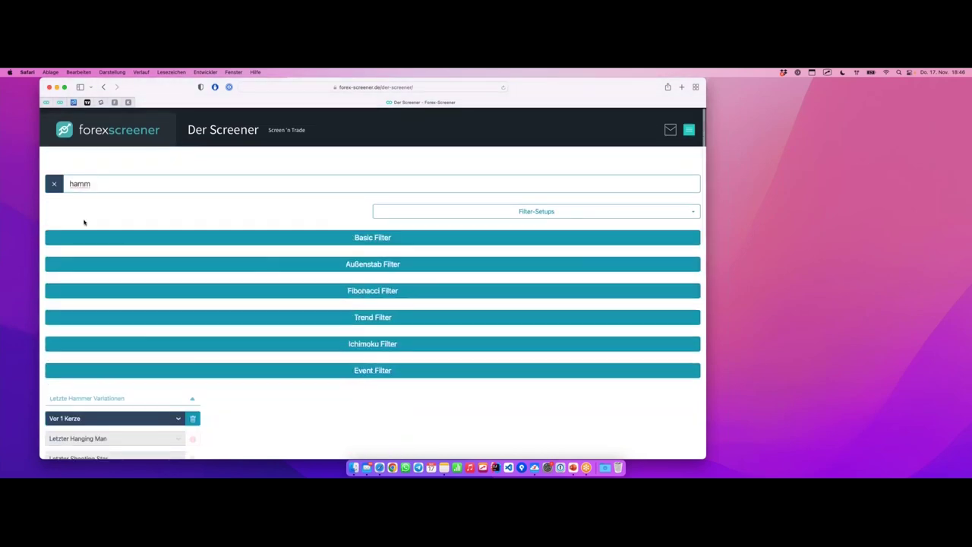
click(107, 232)
scroll(213, 259, down, 15)
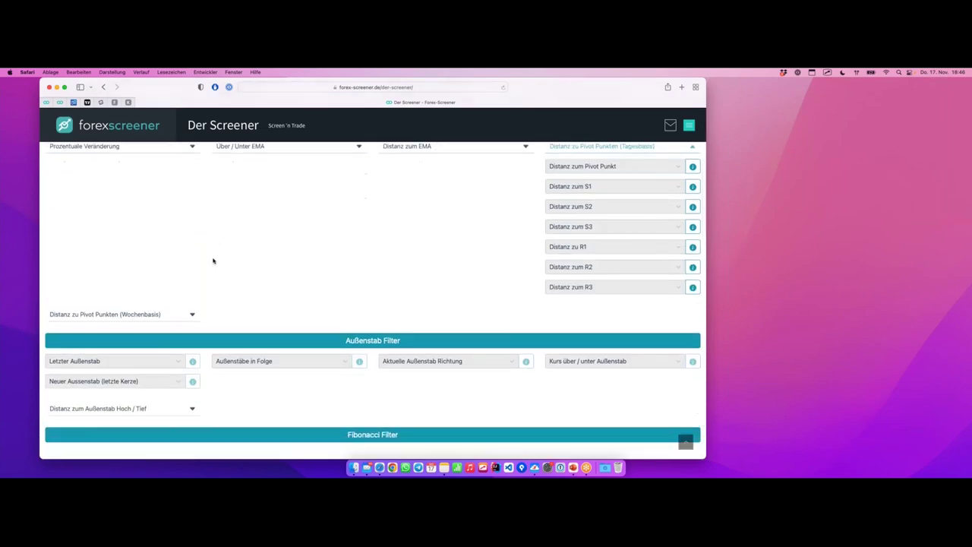
click(116, 178)
click(92, 208)
Open the AUDJPY.SPOT-W1 hammer result's chart in MetaTrader and enlarge its candles
scroll(217, 221, down, 2)
scroll(217, 220, down, 3)
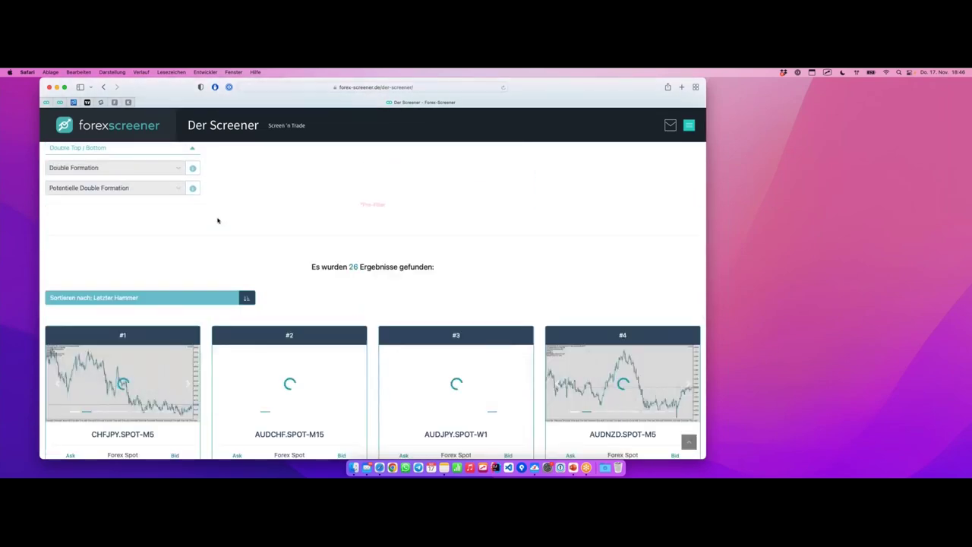
scroll(223, 214, down, 3)
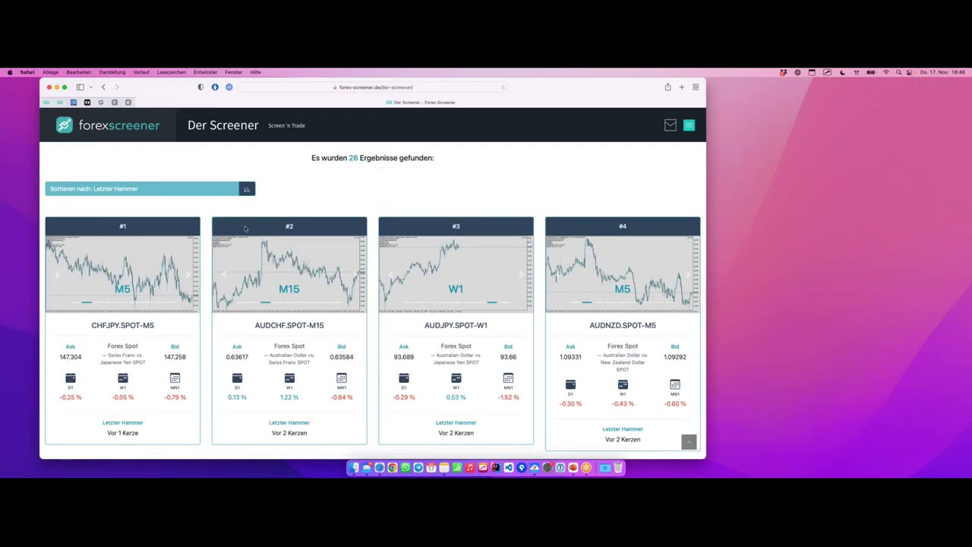
click(502, 327)
key(ctrl+Right)
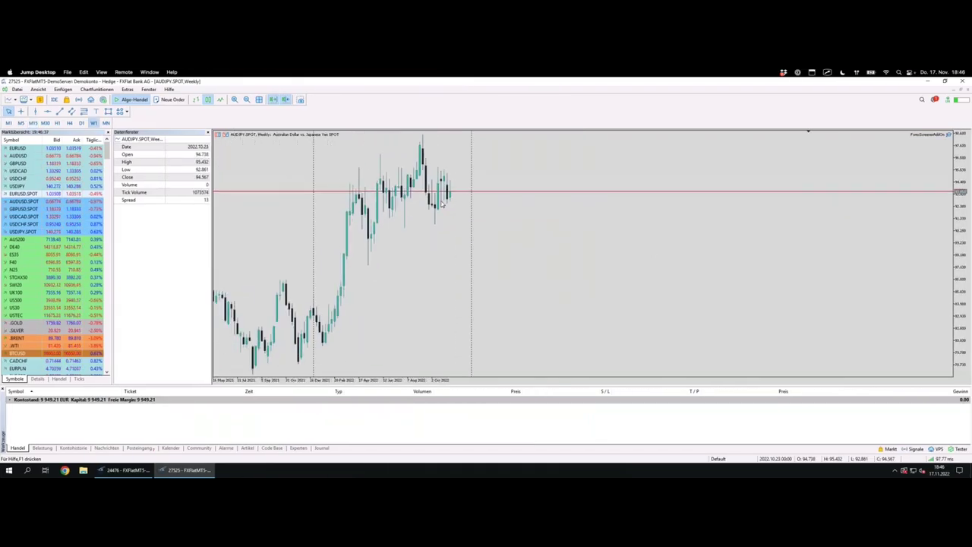
scroll(642, 200, up, 3)
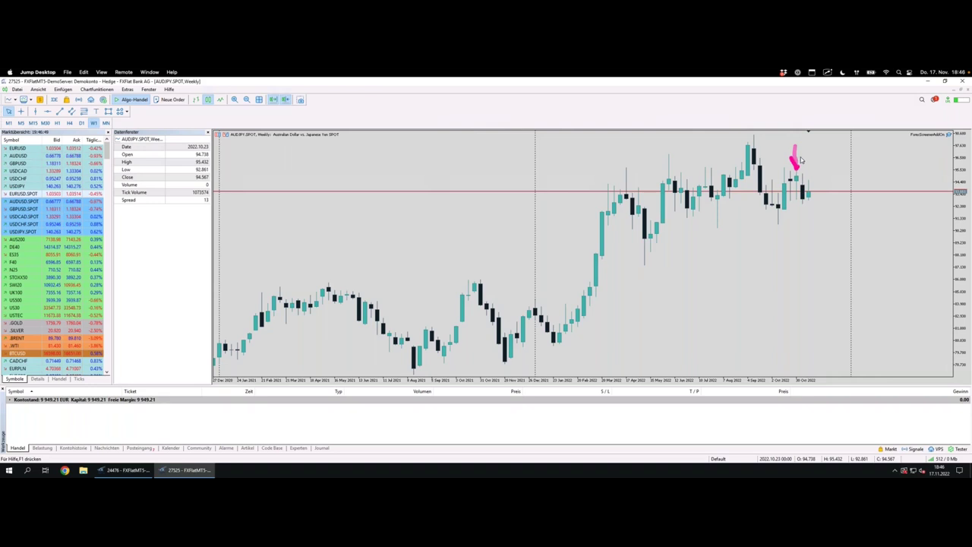
Point out the latest weekly candles on the AUDJPY.SPOT chart and sketch a rising zigzag trend below the price
drag(791, 162, 793, 202)
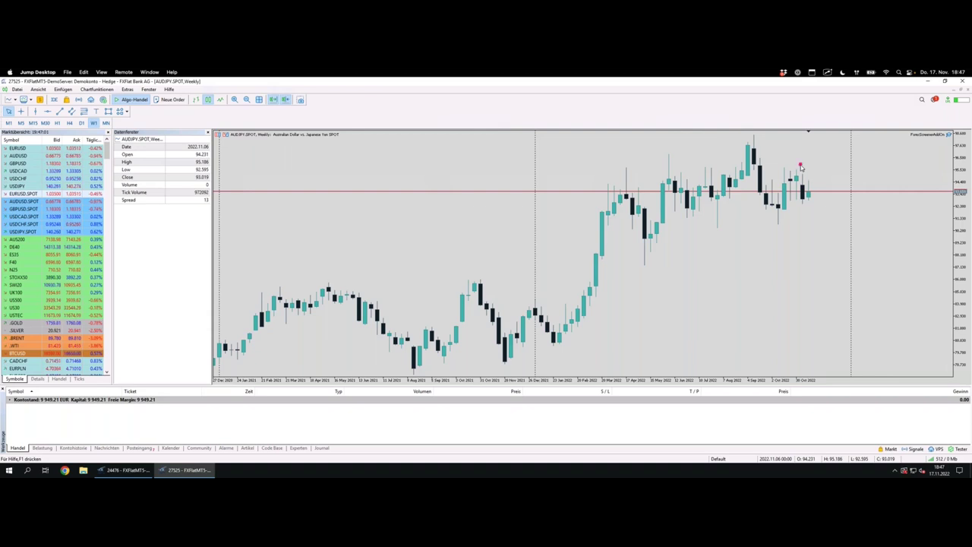
mouse_move(805, 156)
mouse_down()
mouse_move(787, 167)
mouse_move(791, 205)
mouse_move(804, 188)
mouse_up()
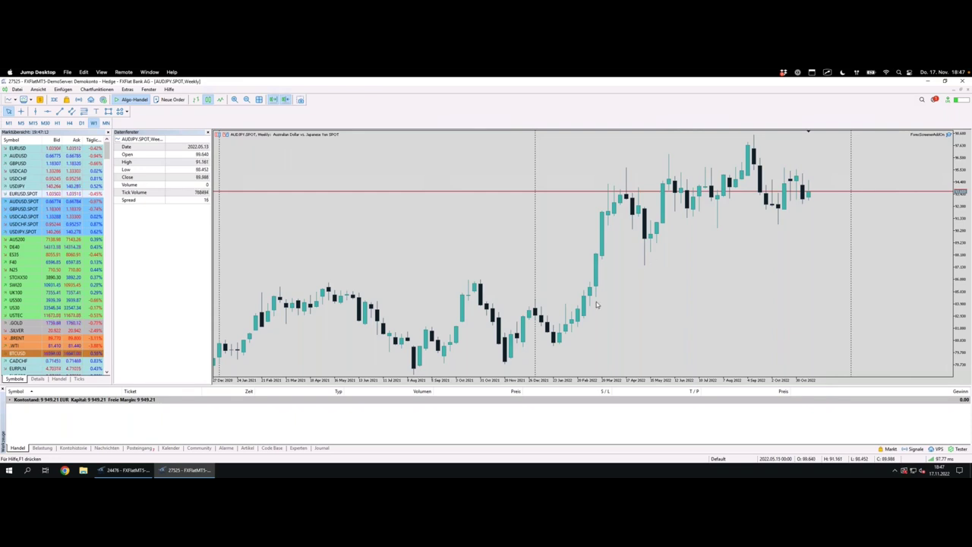
mouse_move(604, 316)
mouse_down()
mouse_move(636, 260)
mouse_move(650, 296)
mouse_move(683, 242)
mouse_move(692, 275)
mouse_up()
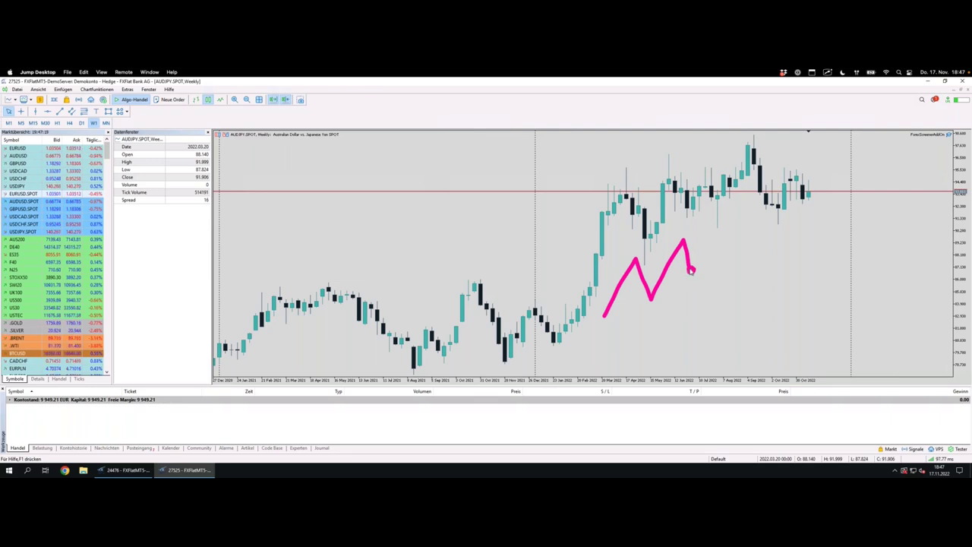
drag(691, 270, 720, 213)
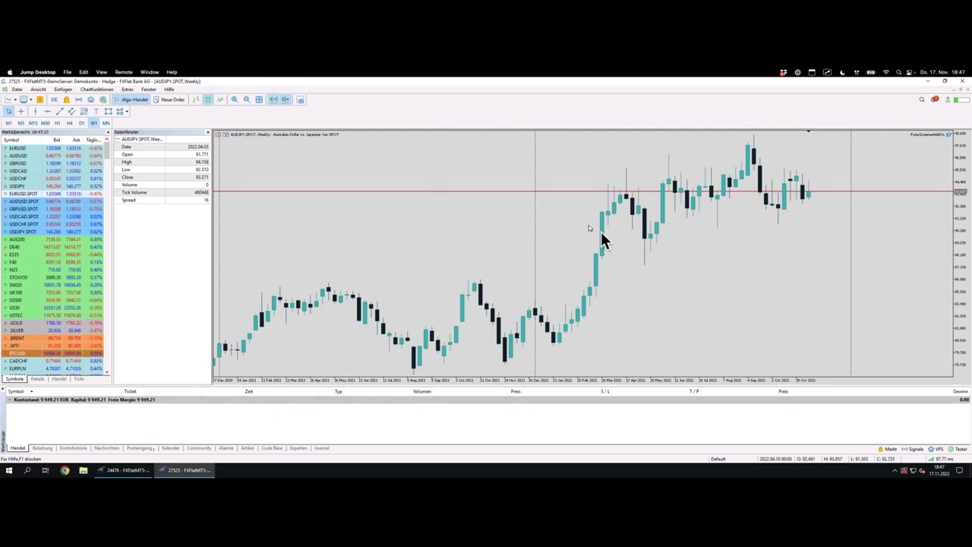
Return to the screener and review the hammer result cards against the active filters
key(ctrl+Left)
scroll(385, 233, down, 8)
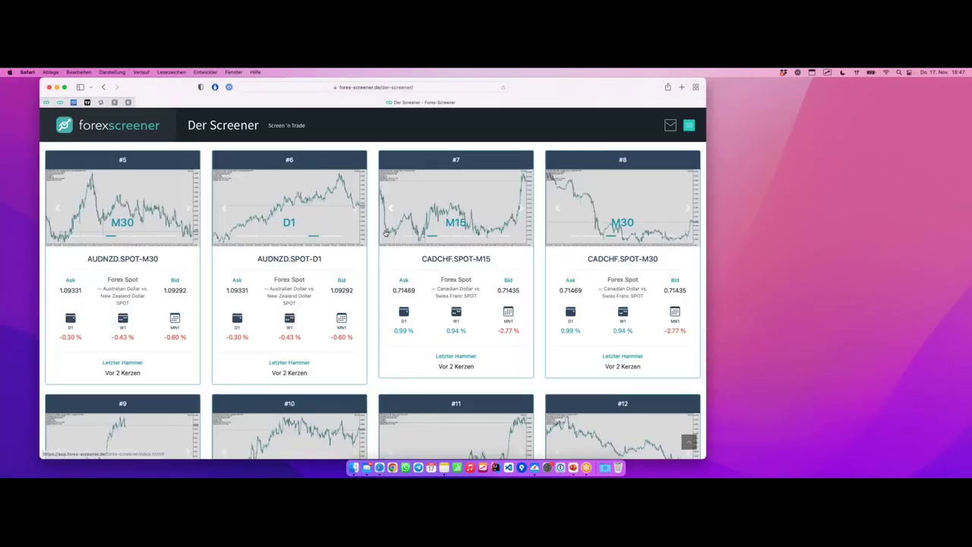
scroll(486, 222, up, 4)
scroll(462, 222, up, 5)
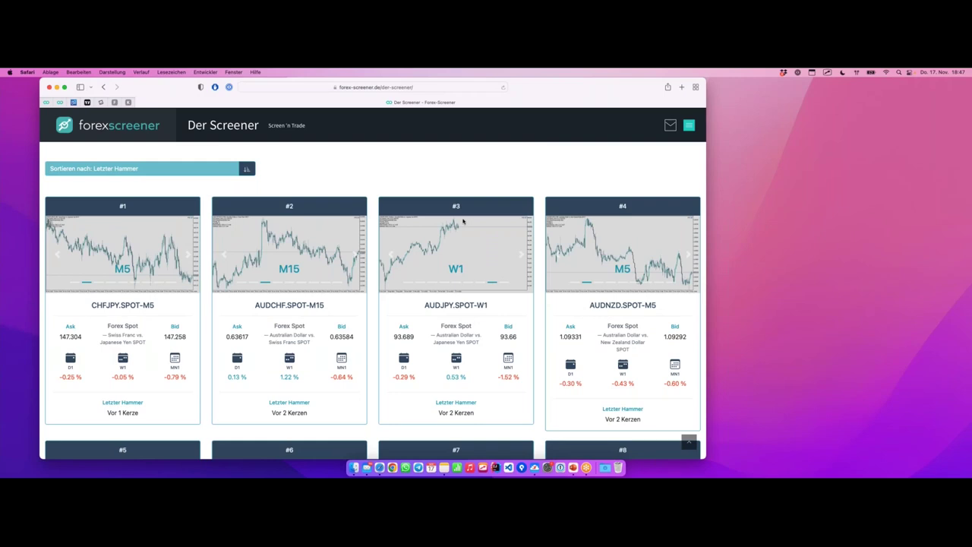
scroll(463, 221, up, 12)
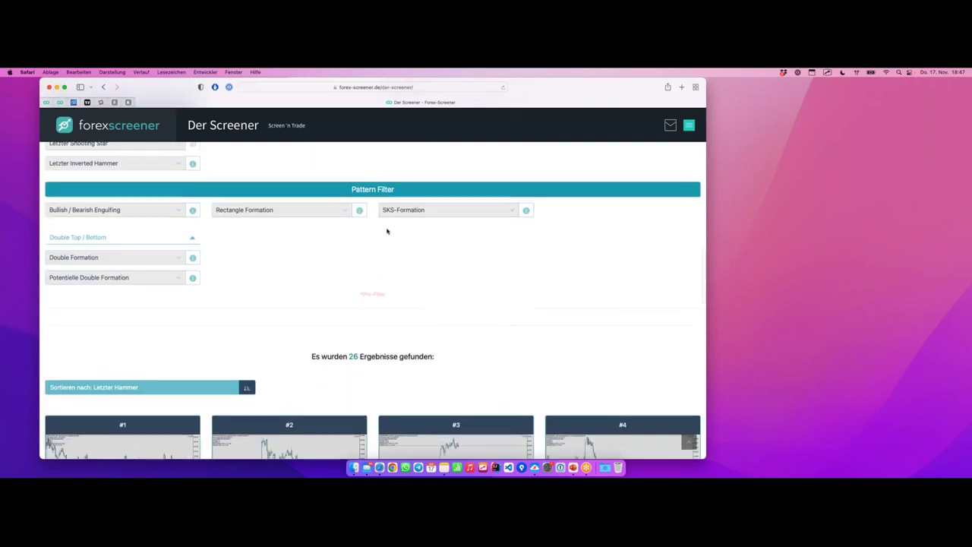
scroll(387, 231, down, 12)
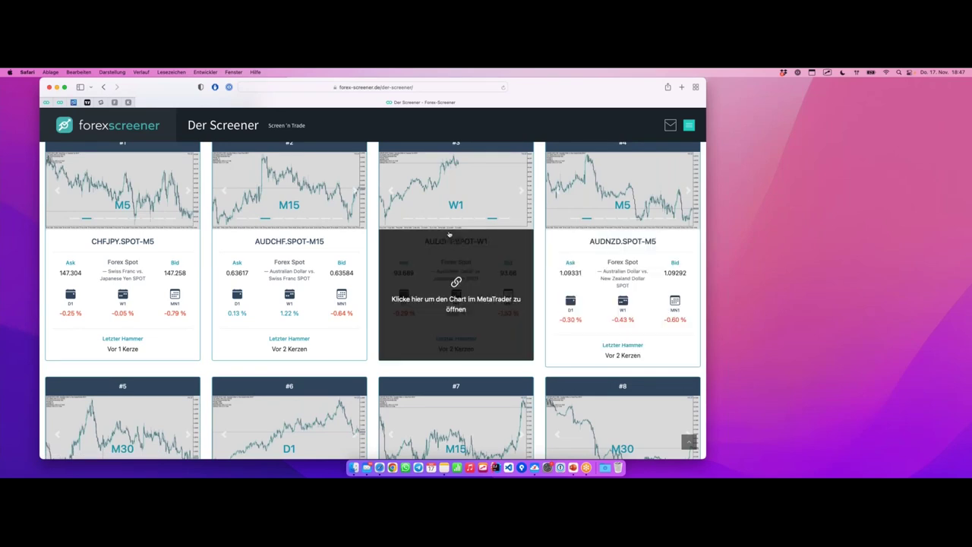
scroll(425, 251, down, 2)
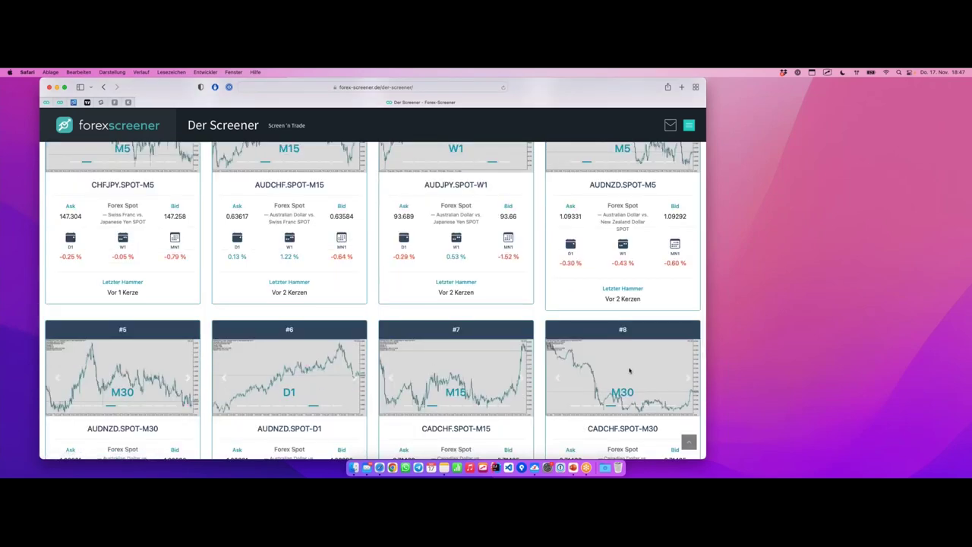
Review the remaining hammer result cards on the first page, and continue through the cards on page 2
scroll(629, 370, down, 3)
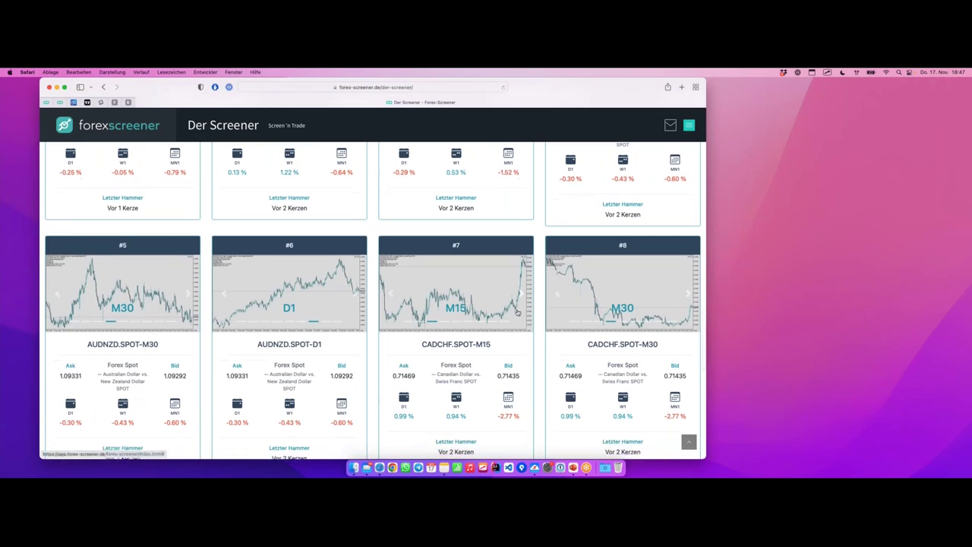
scroll(518, 311, down, 7)
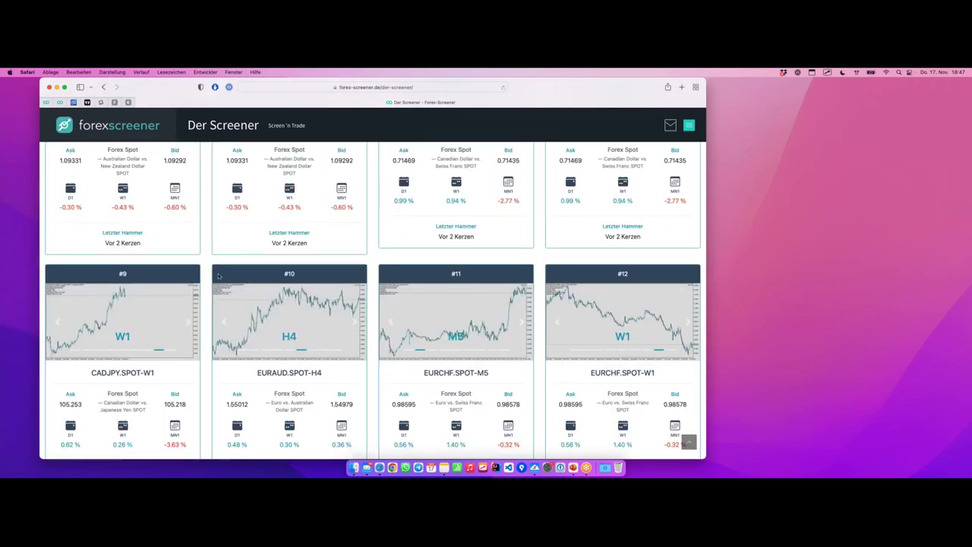
scroll(218, 276, up, 1)
scroll(375, 396, down, 5)
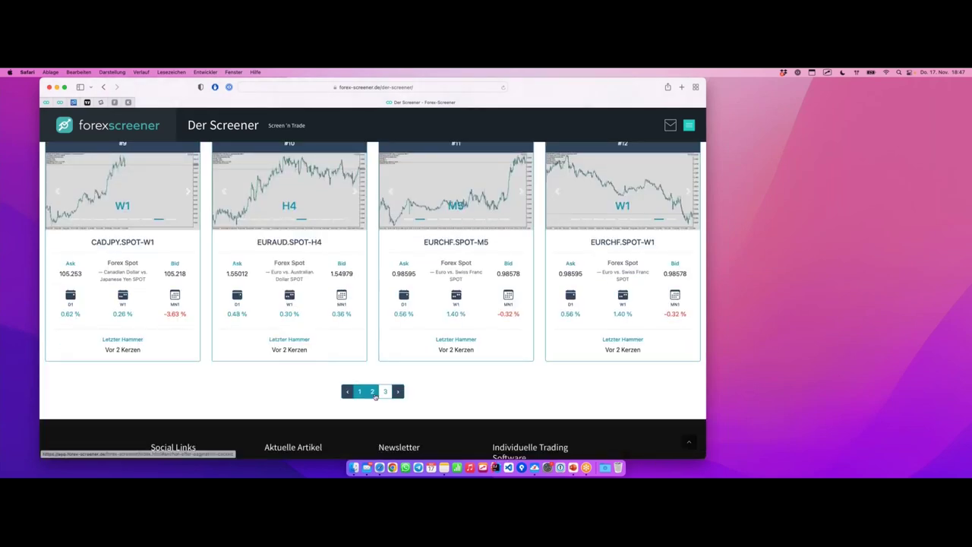
click(372, 391)
scroll(381, 270, up, 4)
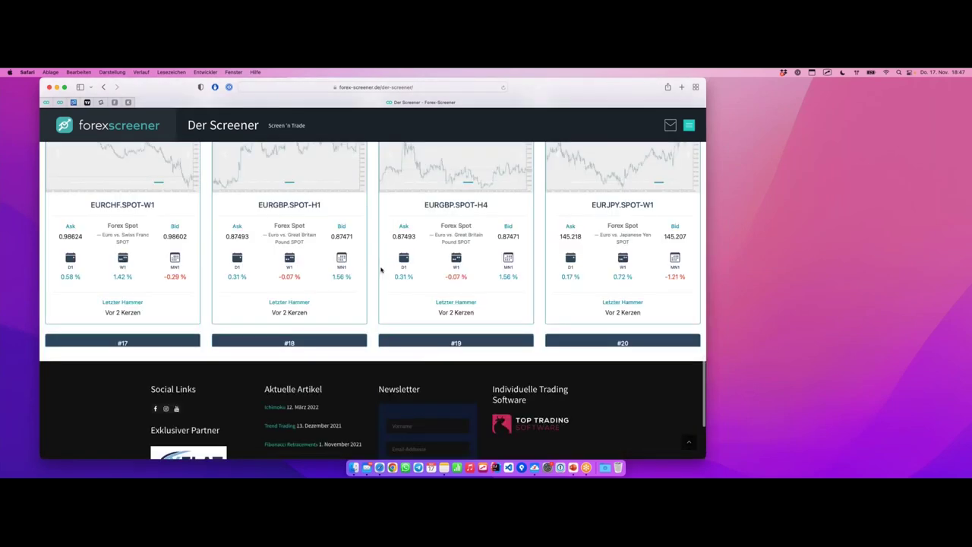
scroll(382, 270, up, 4)
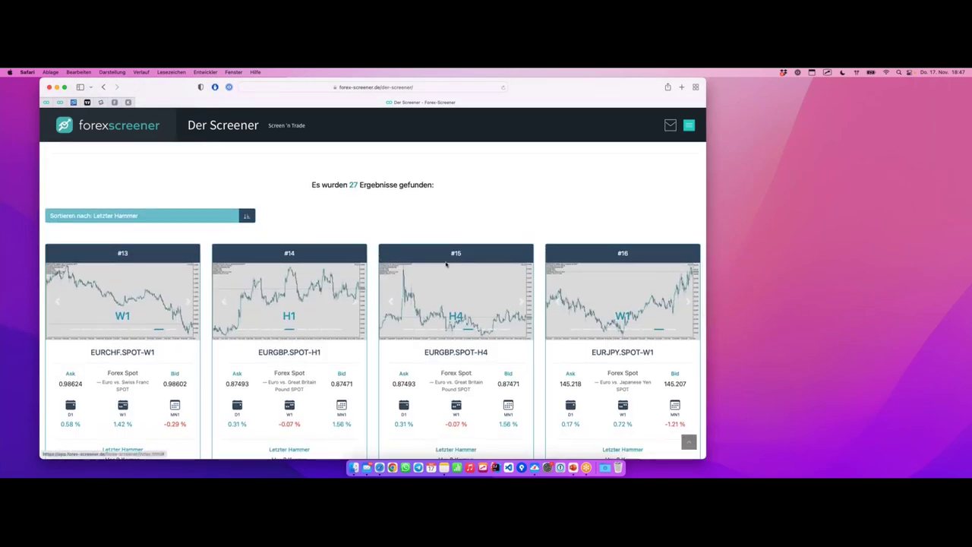
scroll(446, 263, down, 3)
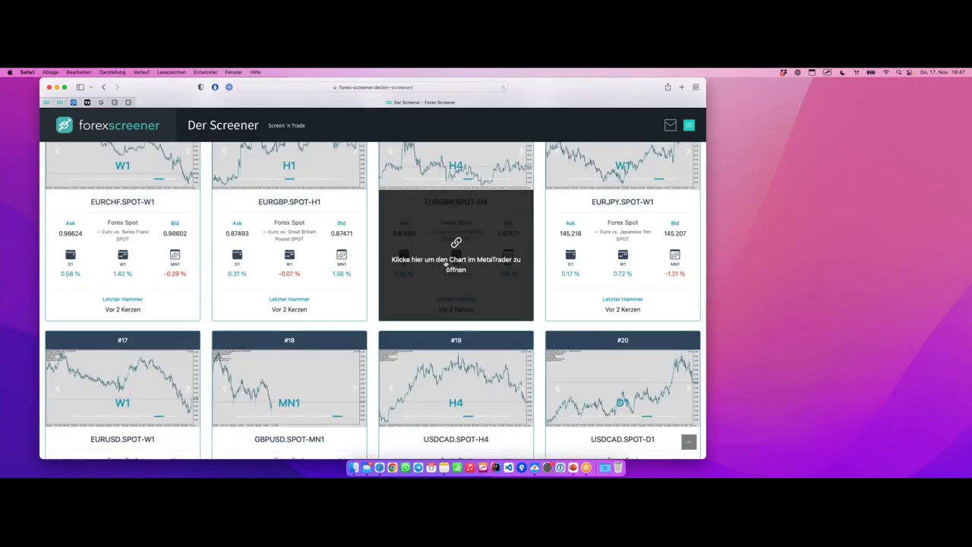
scroll(285, 296, down, 2)
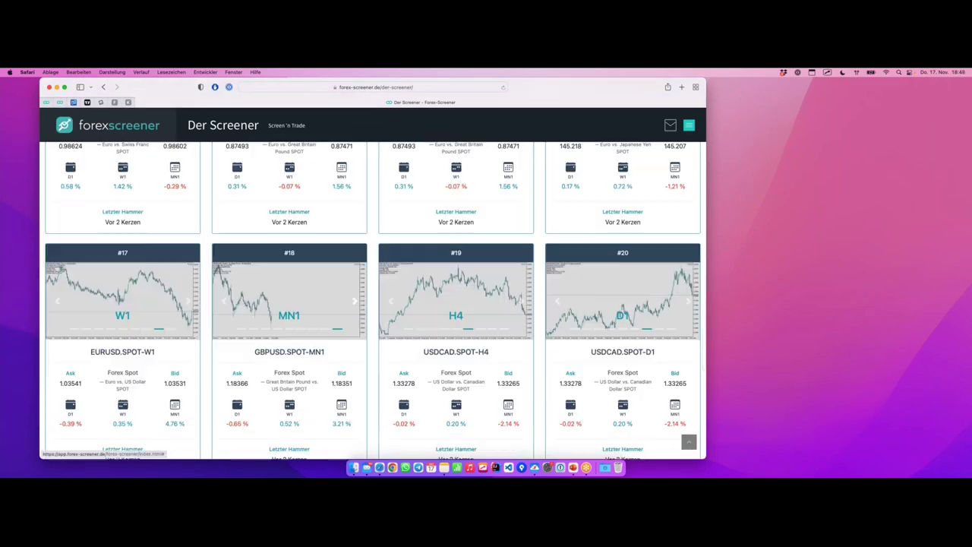
Open the GBPUSD.SPOT-MN1 hammer result's chart in MetaTrader and close the Datenfenster
click(287, 354)
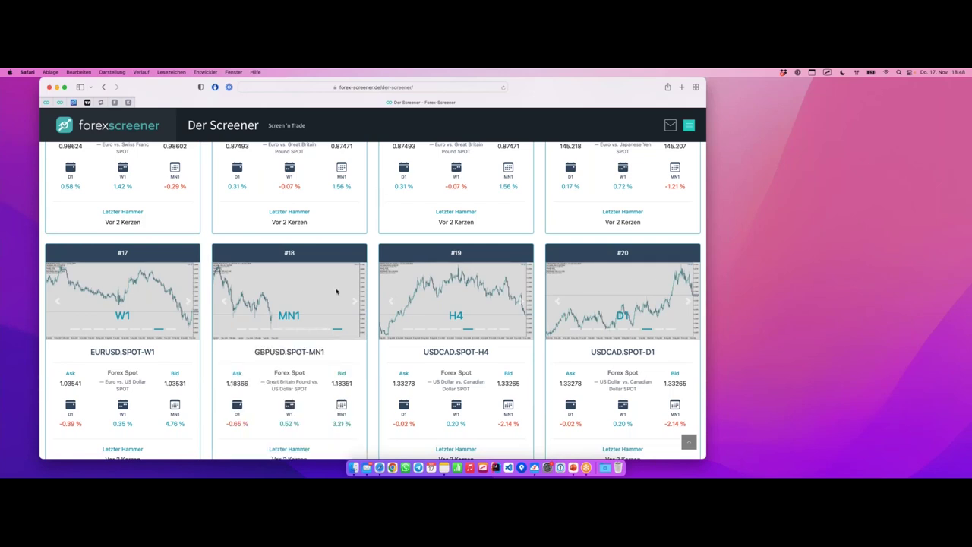
key(ctrl+Right)
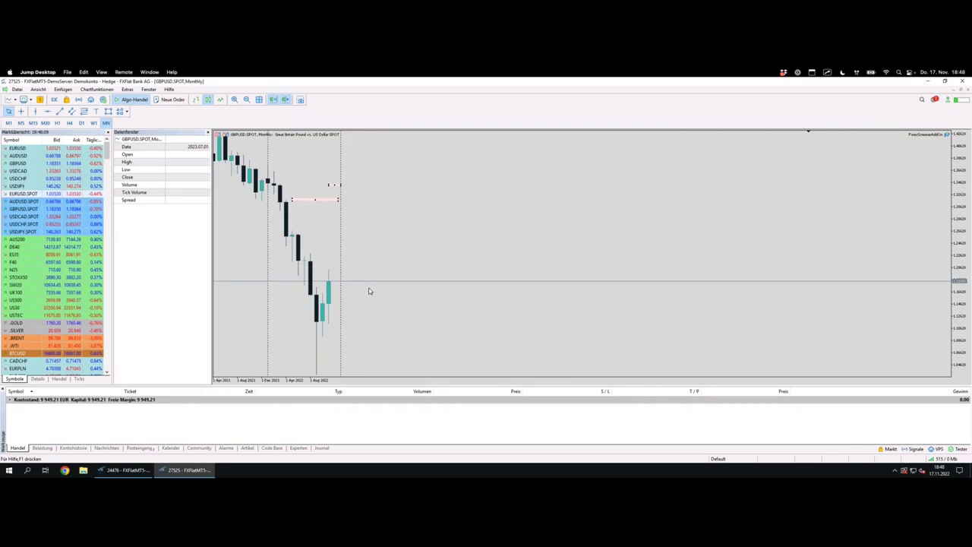
scroll(371, 288, up, 4)
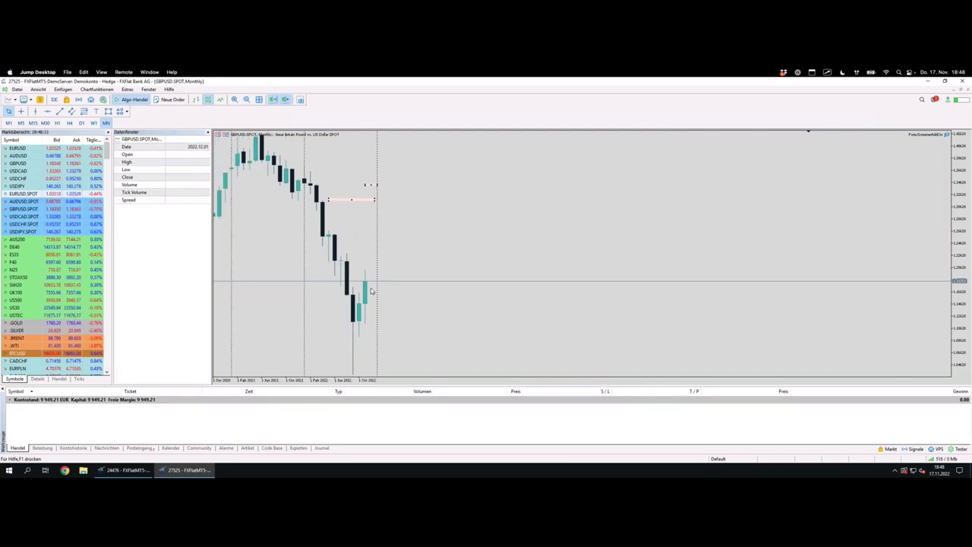
scroll(371, 290, up, 4)
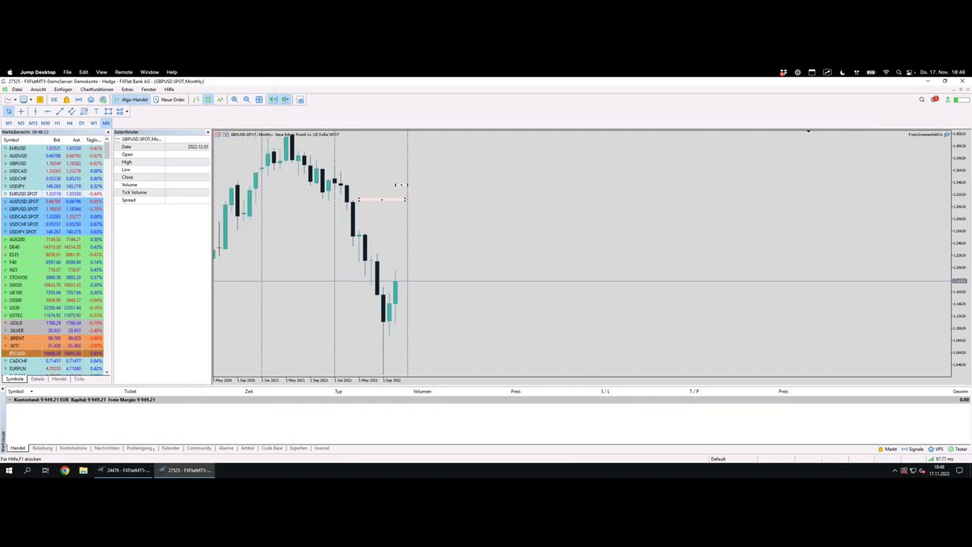
scroll(371, 290, up, 6)
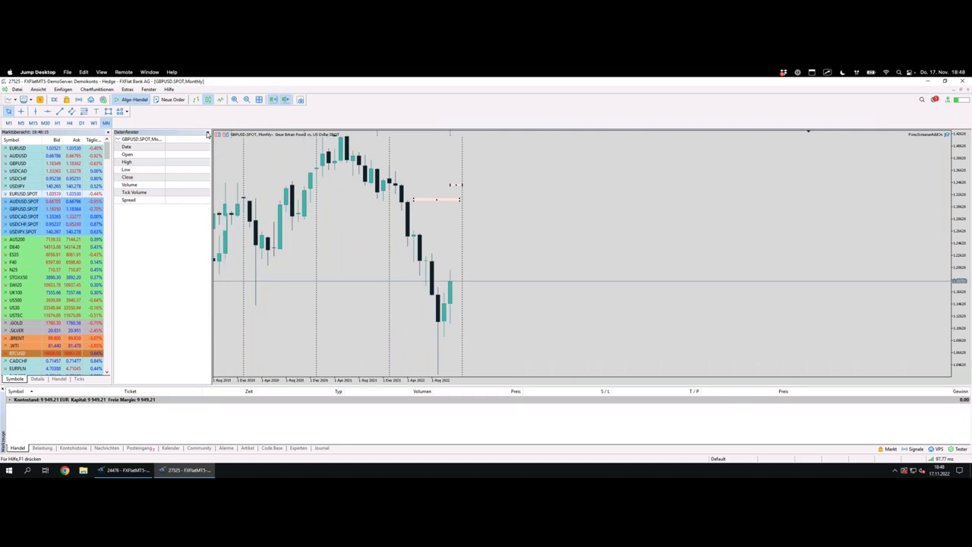
click(206, 134)
Examine the older monthly candles on the GBPUSD.SPOT chart at a smaller candle scale, back to 2016
scroll(354, 232, up, 5)
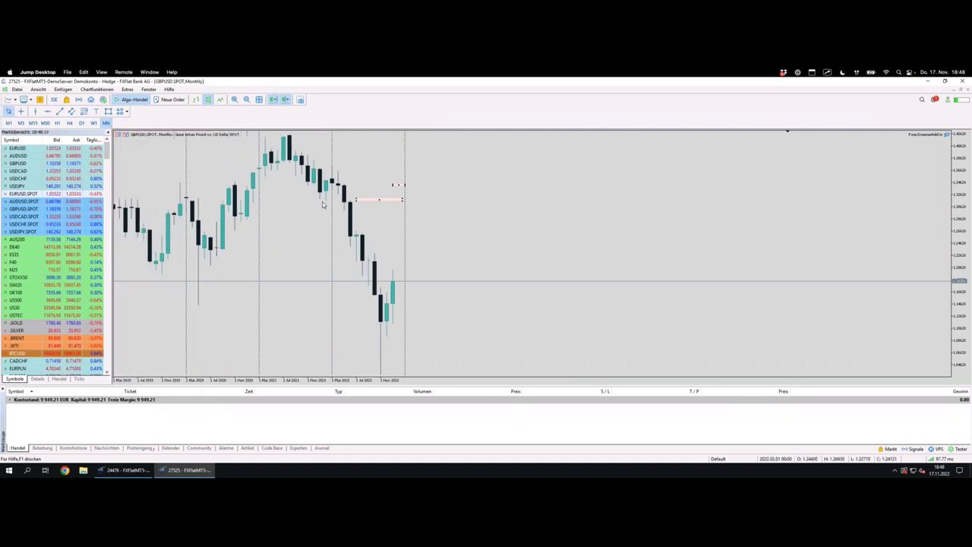
scroll(354, 232, up, 5)
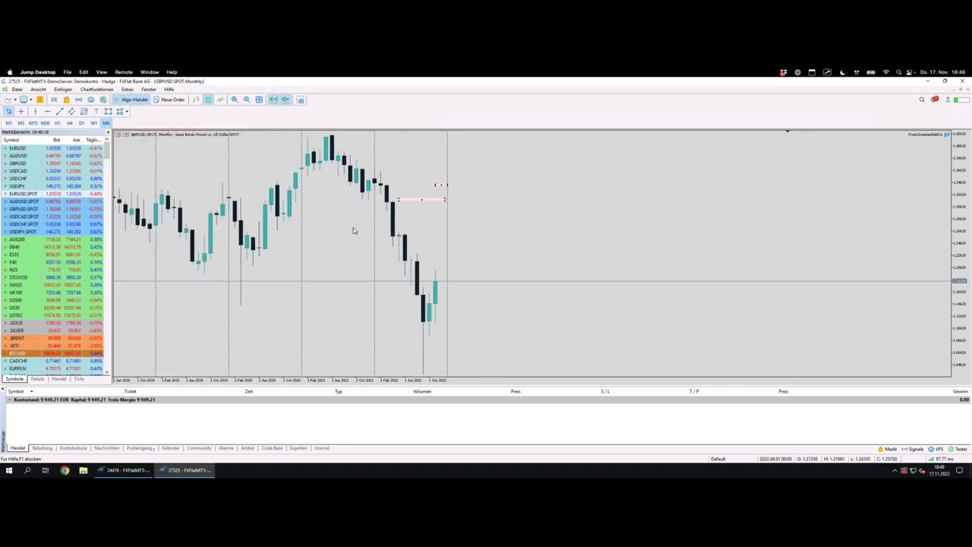
scroll(538, 332, up, 5)
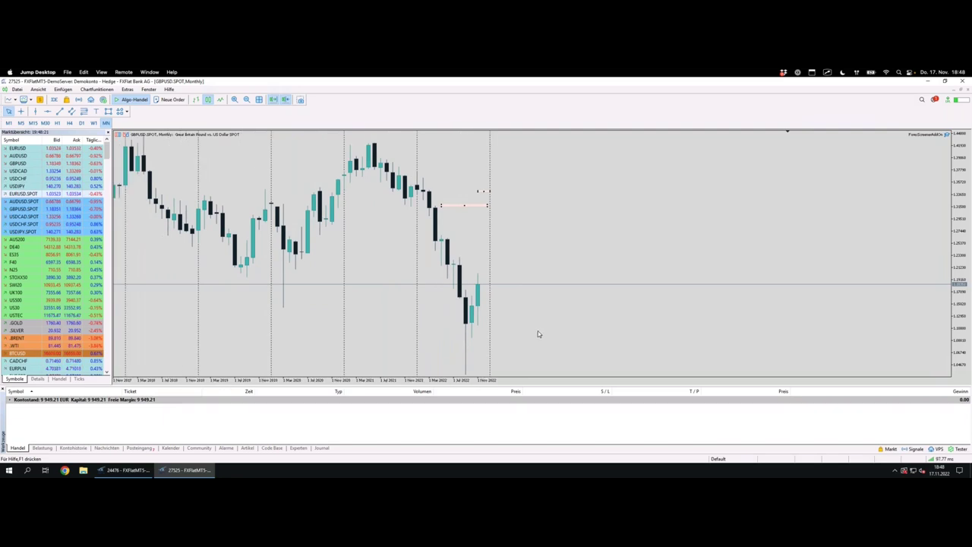
scroll(545, 330, up, 4)
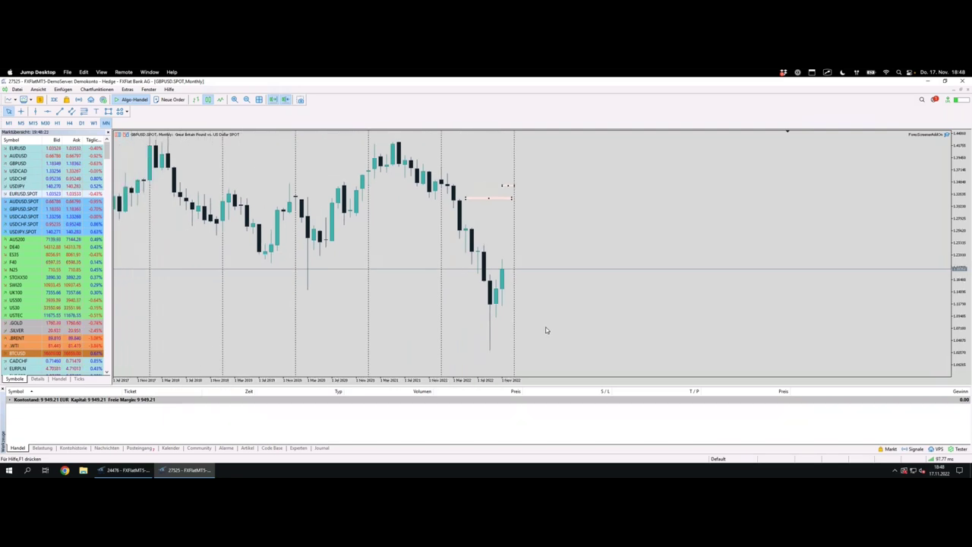
scroll(546, 326, up, 2)
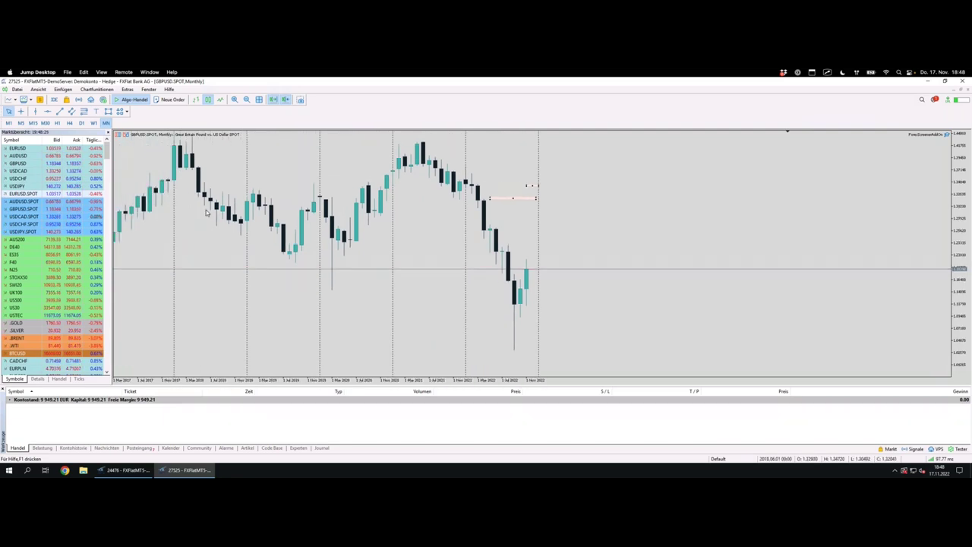
scroll(288, 240, down, 4)
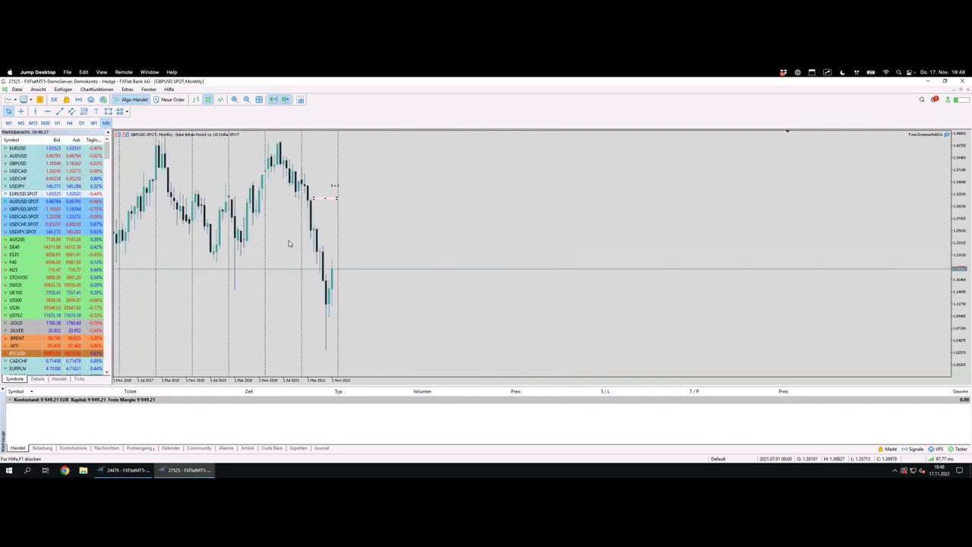
scroll(341, 290, up, 3)
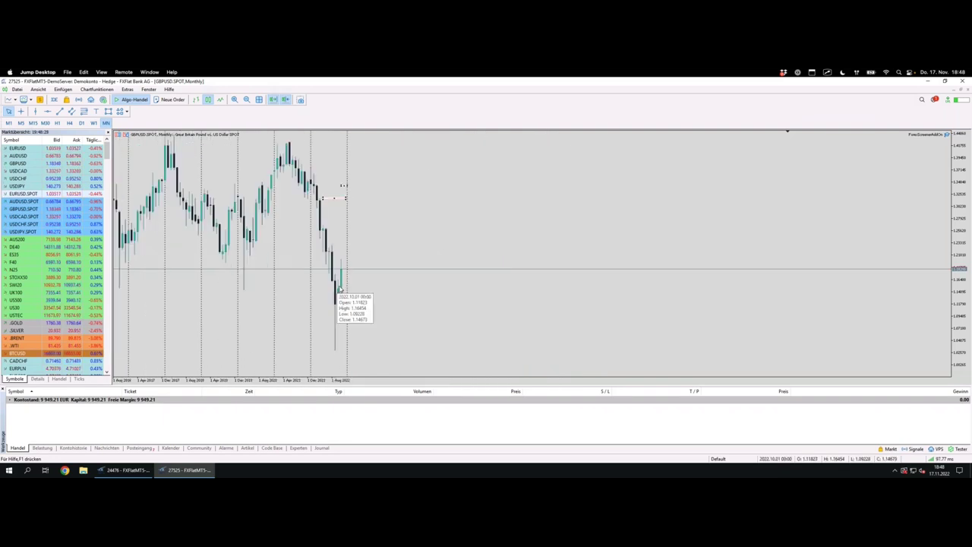
Circle the September 2022 hammer on the GBPUSD.SPOT monthly chart and trace its long lower wick
scroll(386, 323, up, 3)
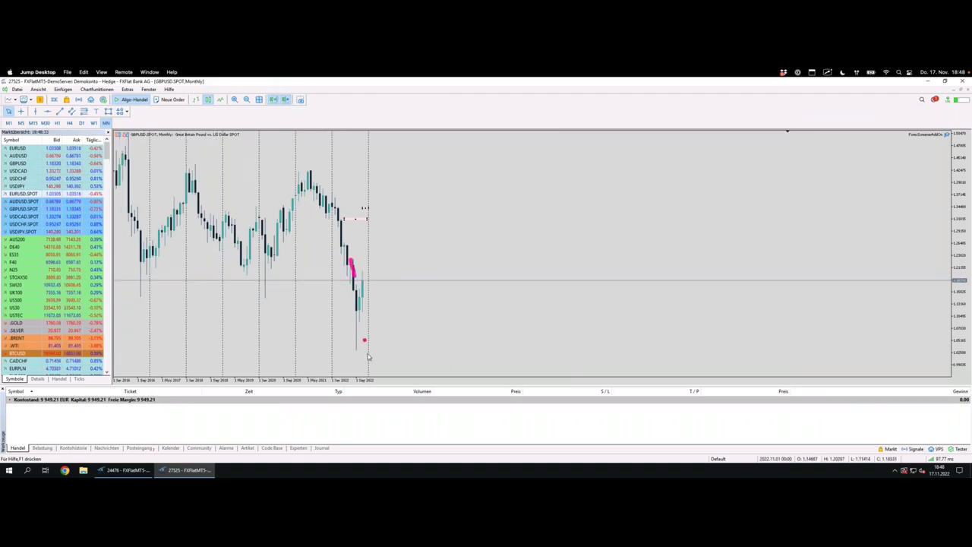
scroll(363, 354, up, 1)
mouse_move(361, 279)
mouse_down()
mouse_move(351, 304)
mouse_move(363, 353)
mouse_move(379, 308)
mouse_move(371, 291)
mouse_up()
scroll(363, 353, up, 1)
scroll(374, 322, up, 2)
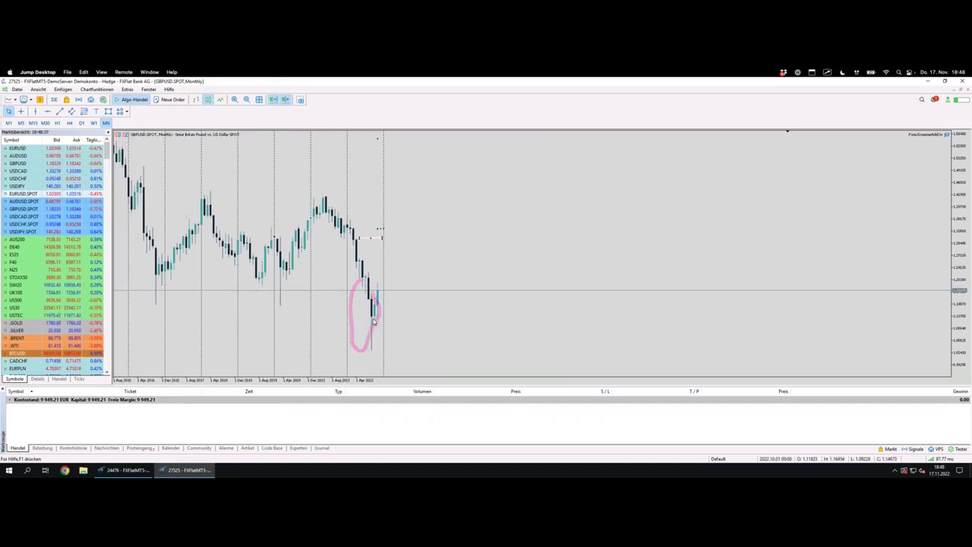
scroll(378, 351, up, 2)
scroll(387, 341, up, 4)
scroll(387, 340, up, 4)
scroll(387, 341, up, 4)
scroll(436, 343, up, 1)
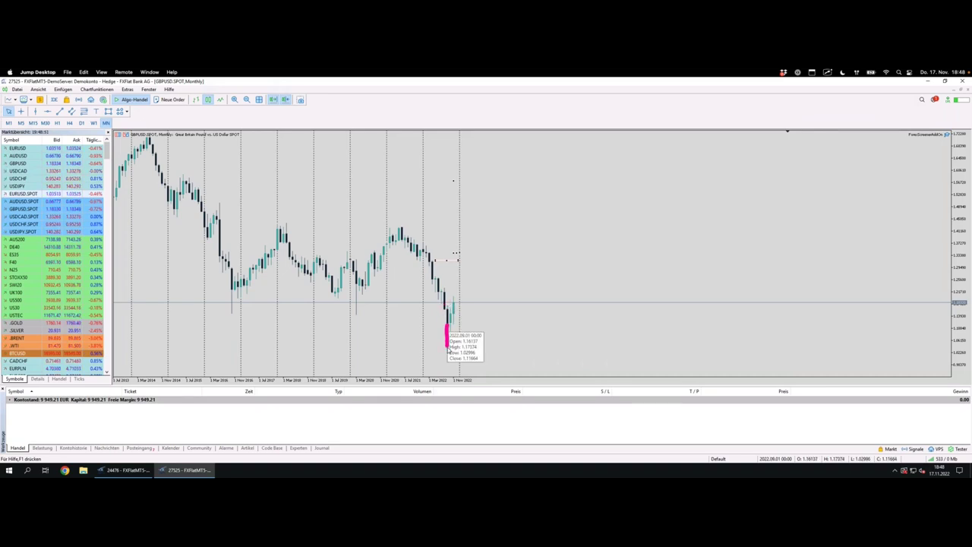
Point out the candles following the hammer and sketch a check mark over the turn in price
mouse_move(452, 320)
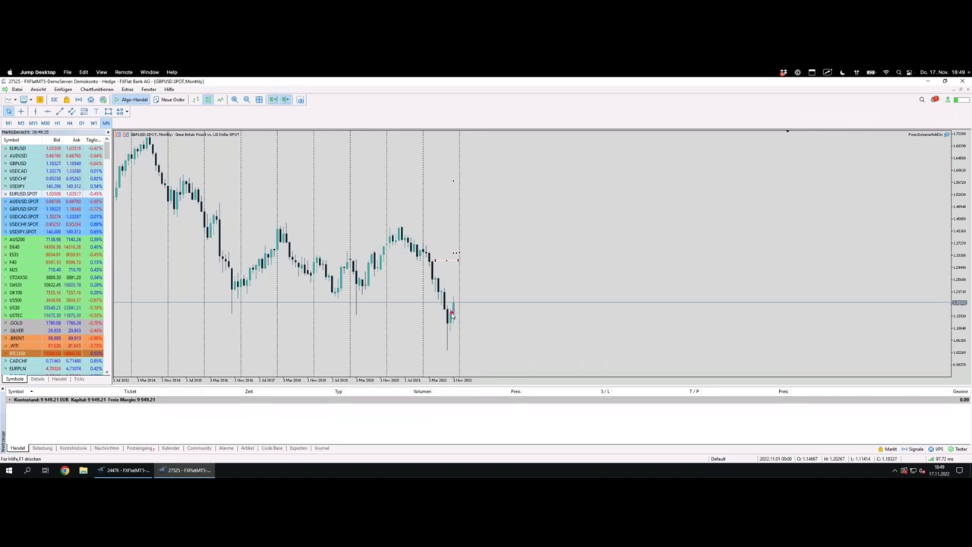
click(451, 314)
mouse_move(450, 318)
mouse_down()
mouse_move(468, 278)
mouse_move(475, 285)
mouse_move(447, 305)
mouse_move(457, 305)
mouse_up()
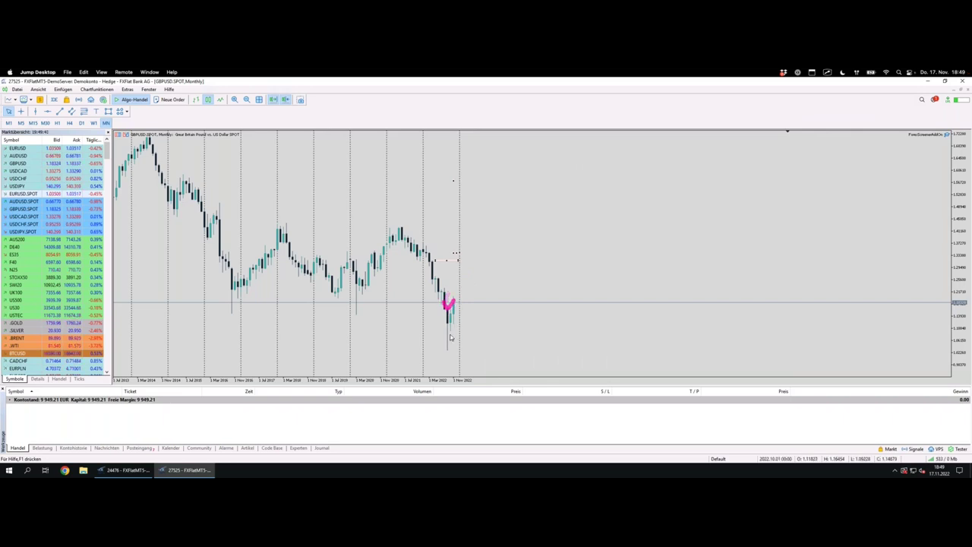
drag(456, 304, 457, 309)
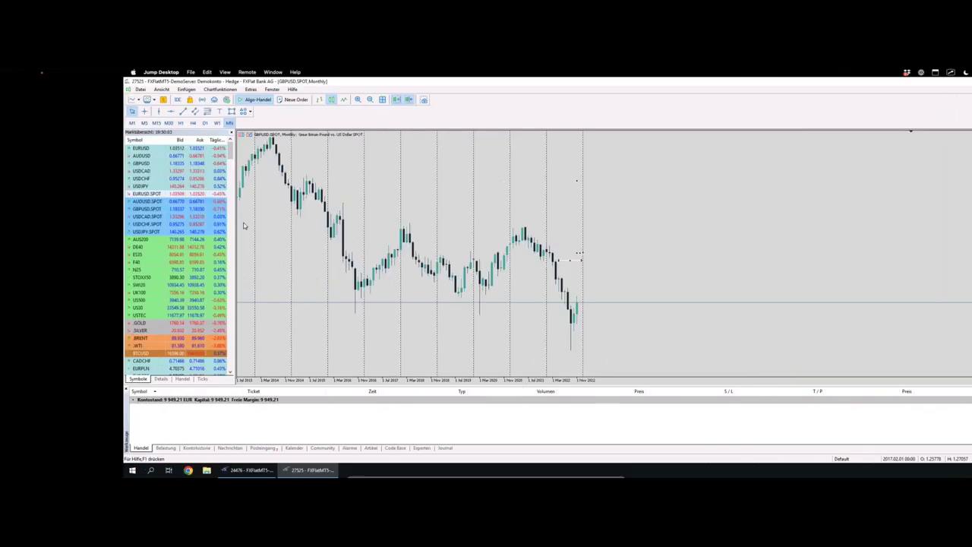
Return to the screener and look over its filter sections down to the Event Filter and Pattern Filter
key(ctrl+Left)
scroll(339, 220, up, 10)
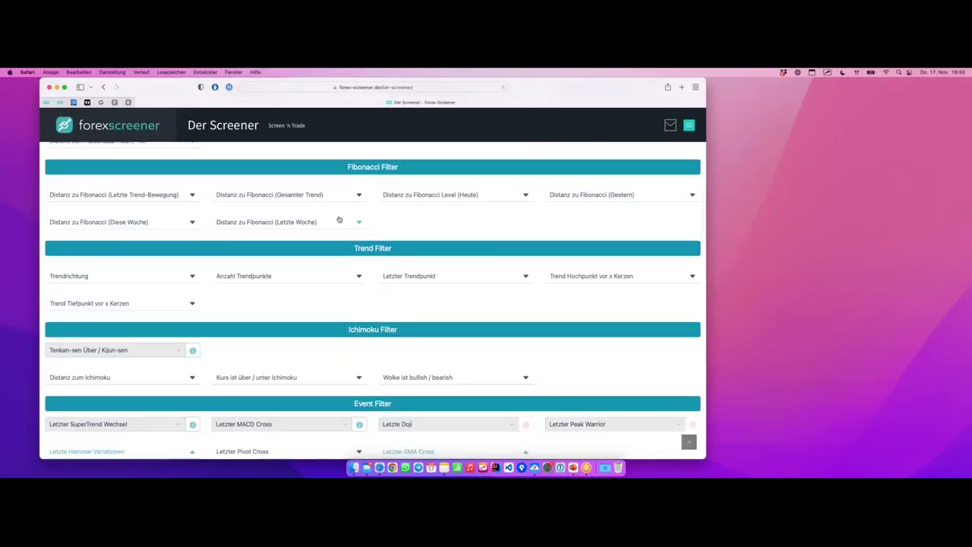
scroll(339, 220, down, 6)
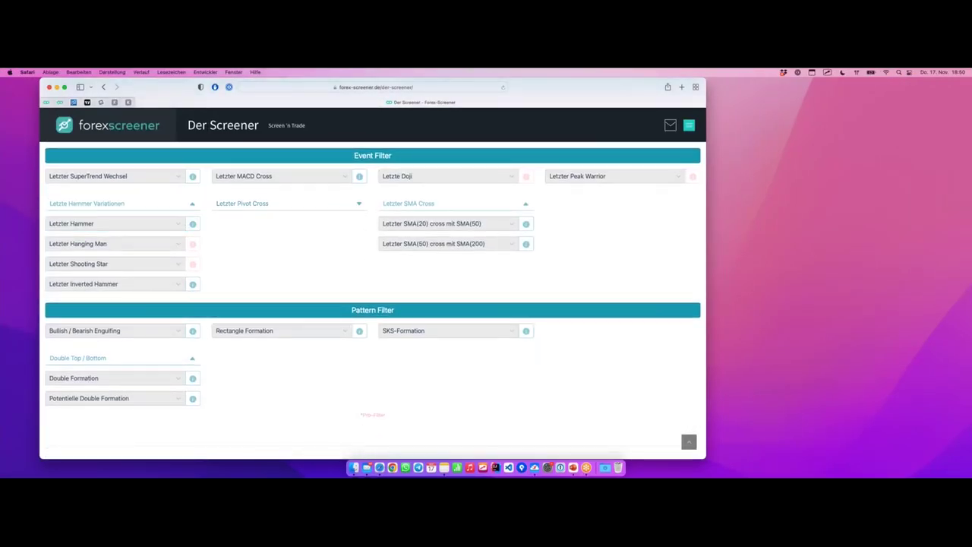
Switch to the presentation and advance from the rectangular pattern slide to the Hammer Formation and Bullish Engulfing slide
key(ctrl+Left)
key(ctrl+Left)
key(ctrl+Left)
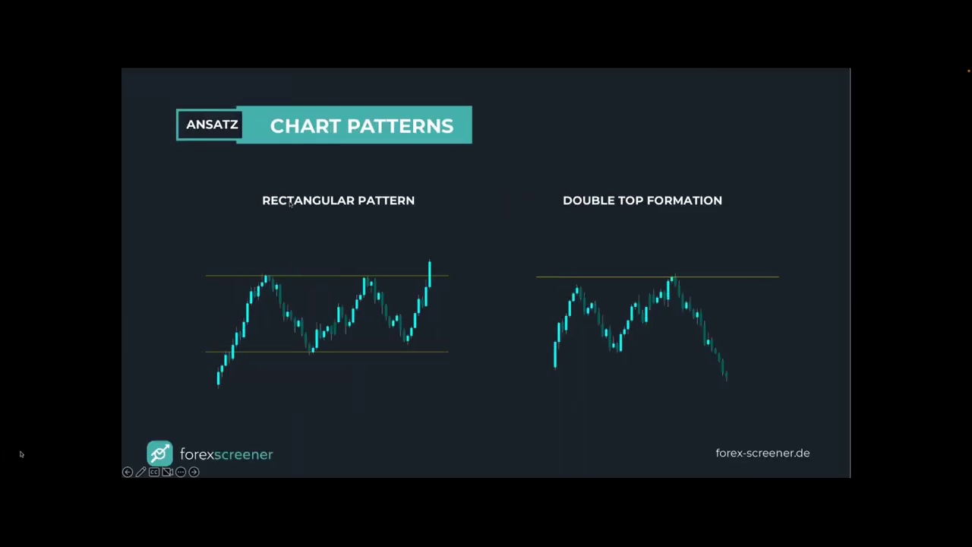
key(Right)
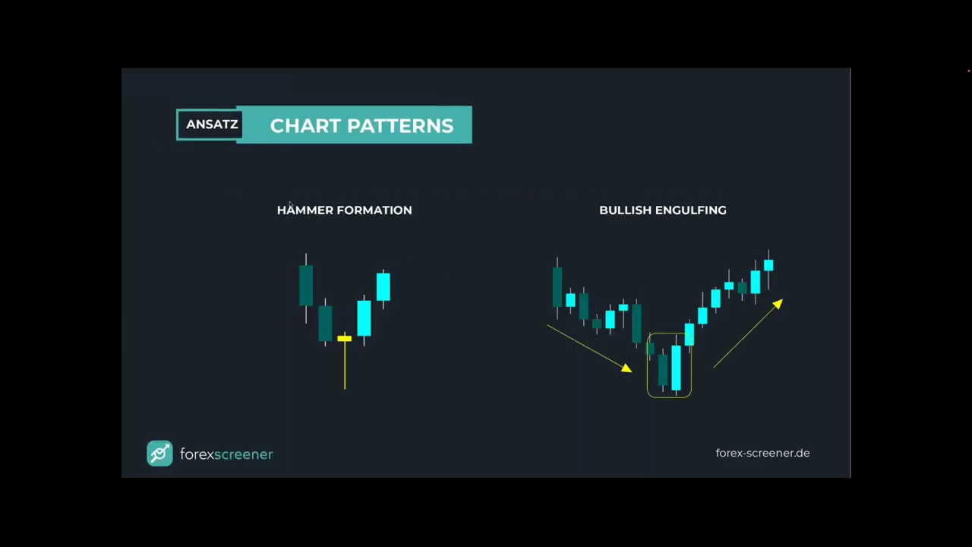